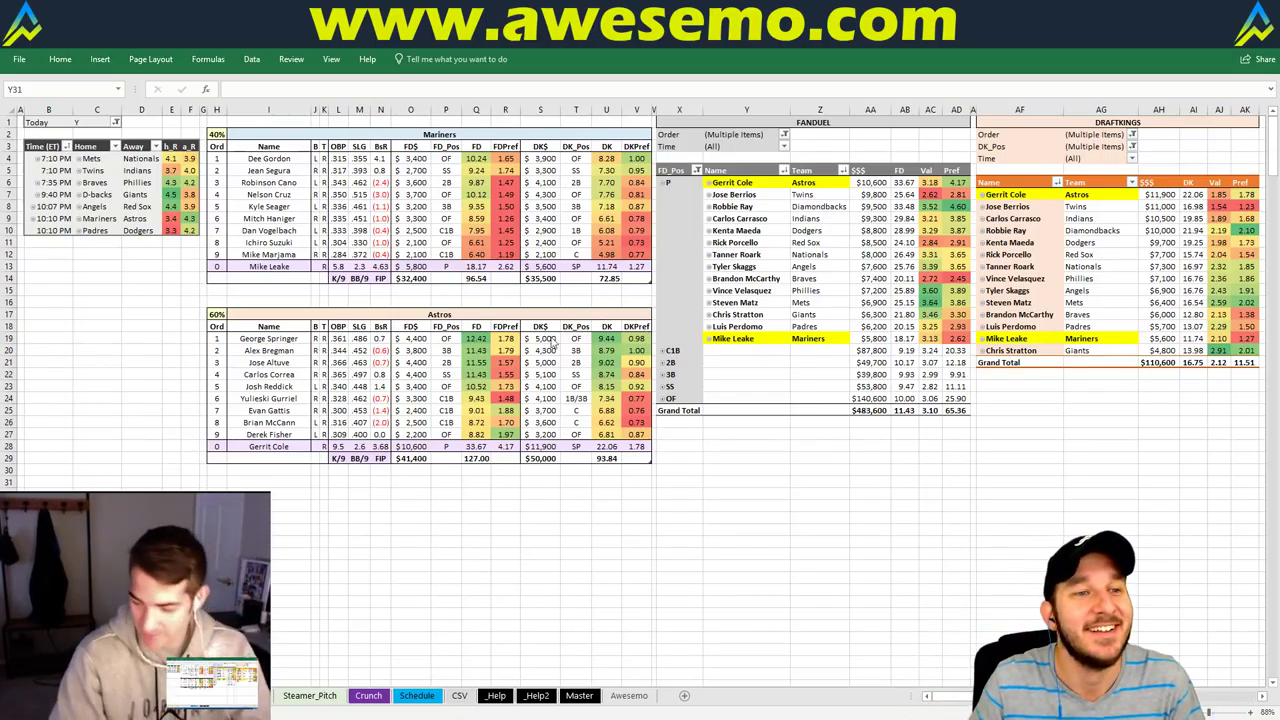
Set the home team in the matchup table header to Mets to load the Mets game's projections
{"action": "left_click", "coordinate": [345, 134]}
{"action": "type", "text": "Mets"}
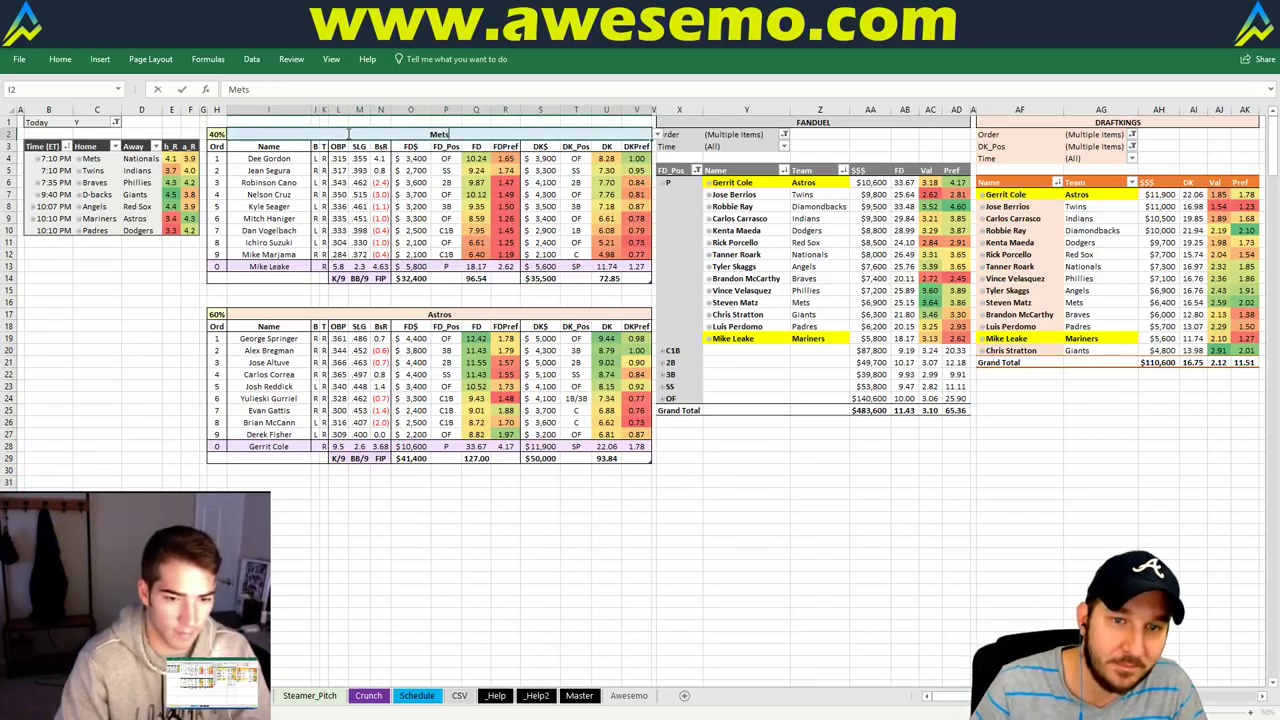
{"action": "key", "text": "Return"}
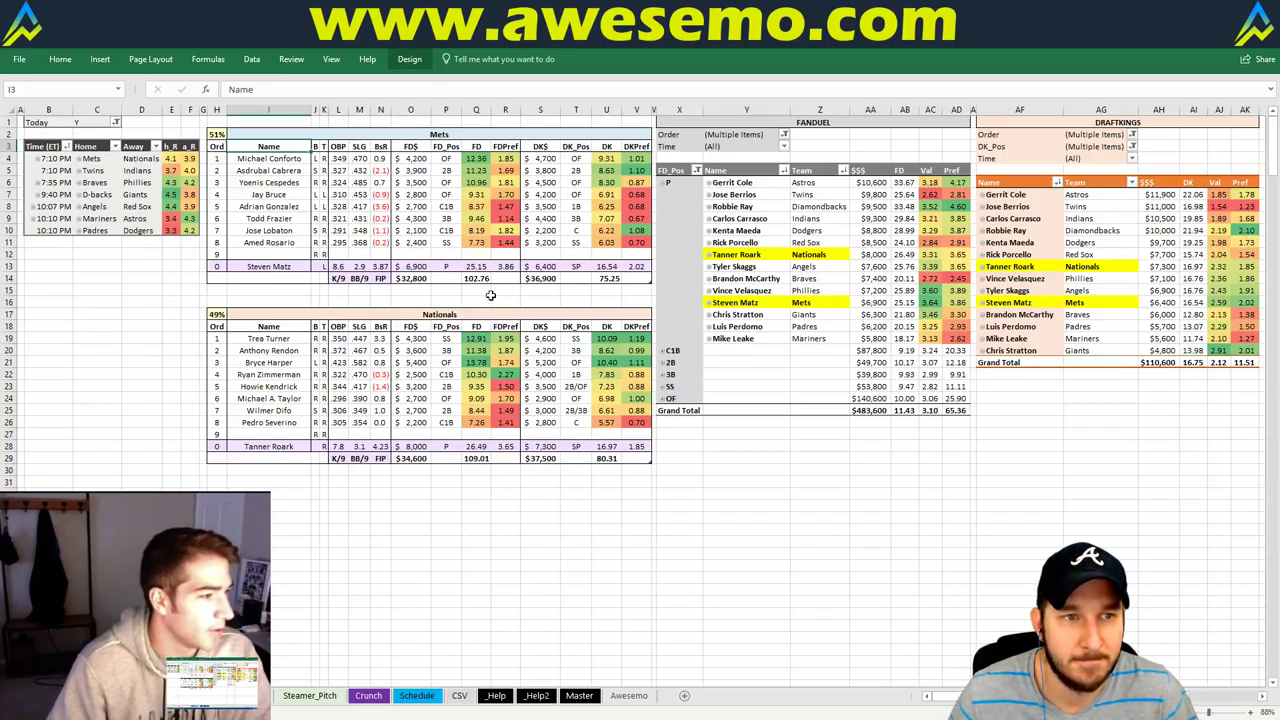
Change the matchup table's home team to Twins to load the Twins game's projections
{"action": "left_click", "coordinate": [424, 134]}
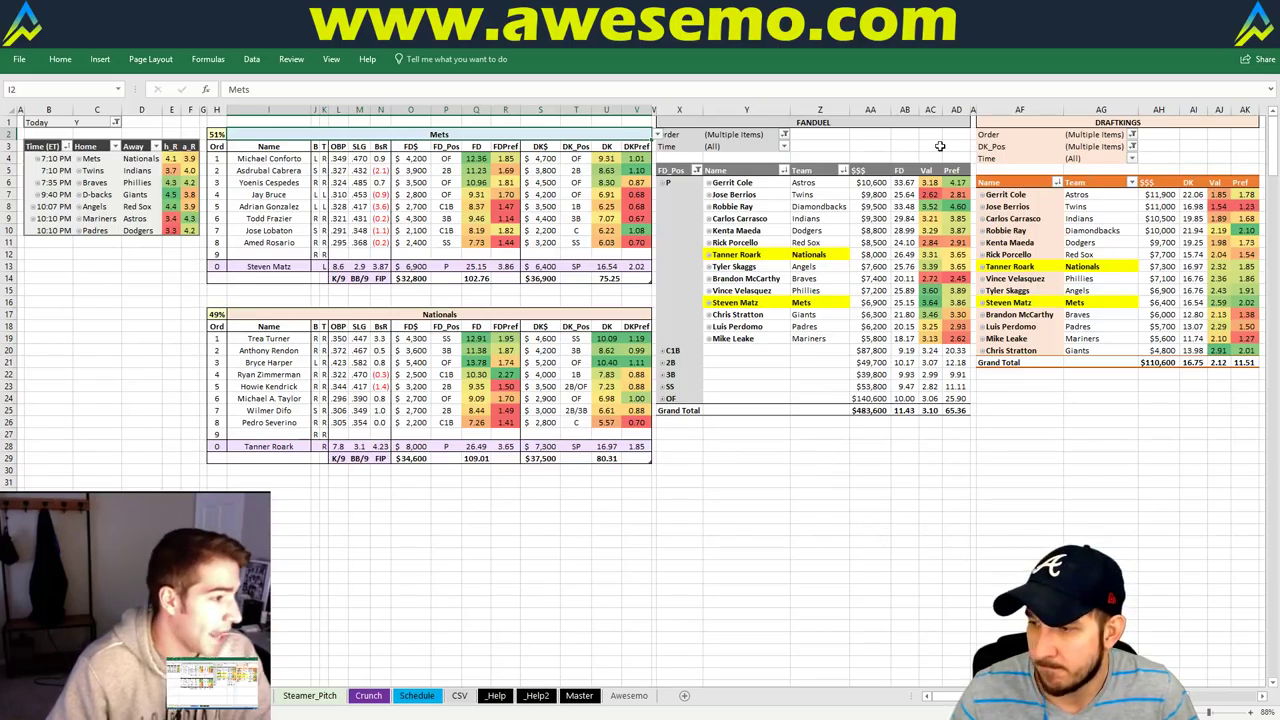
{"action": "left_click", "coordinate": [131, 254]}
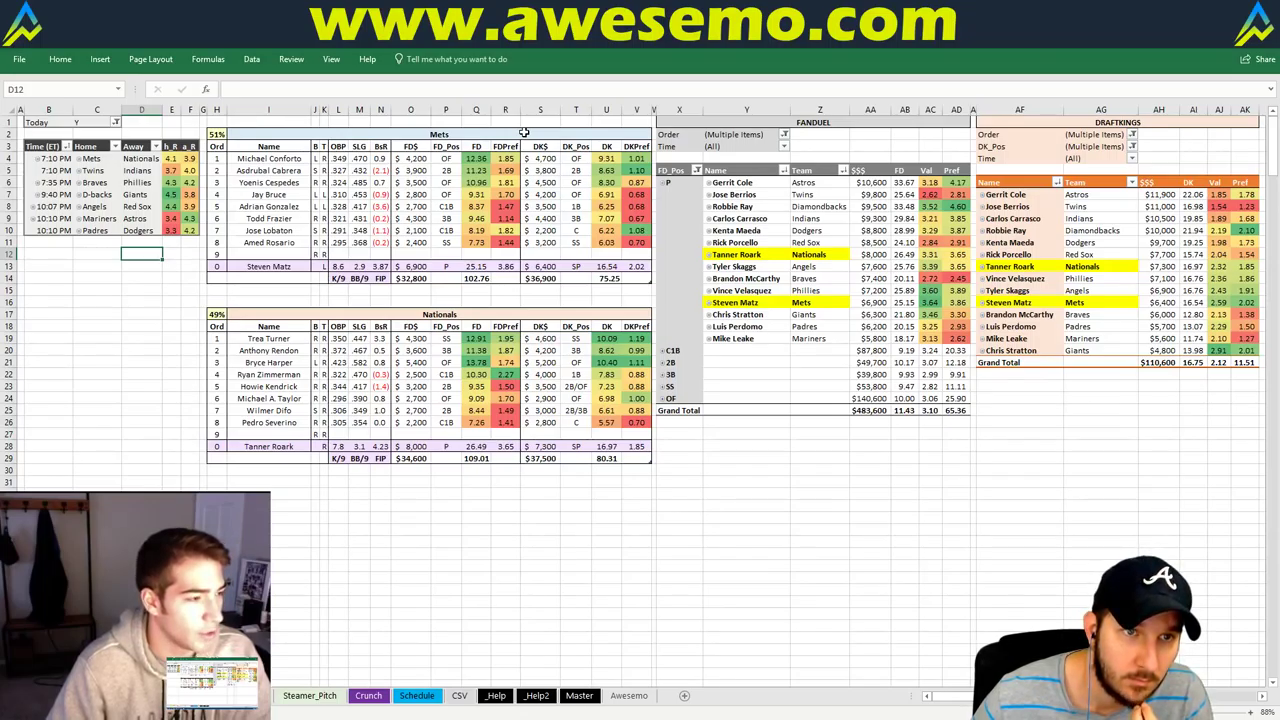
{"action": "left_click", "coordinate": [502, 137]}
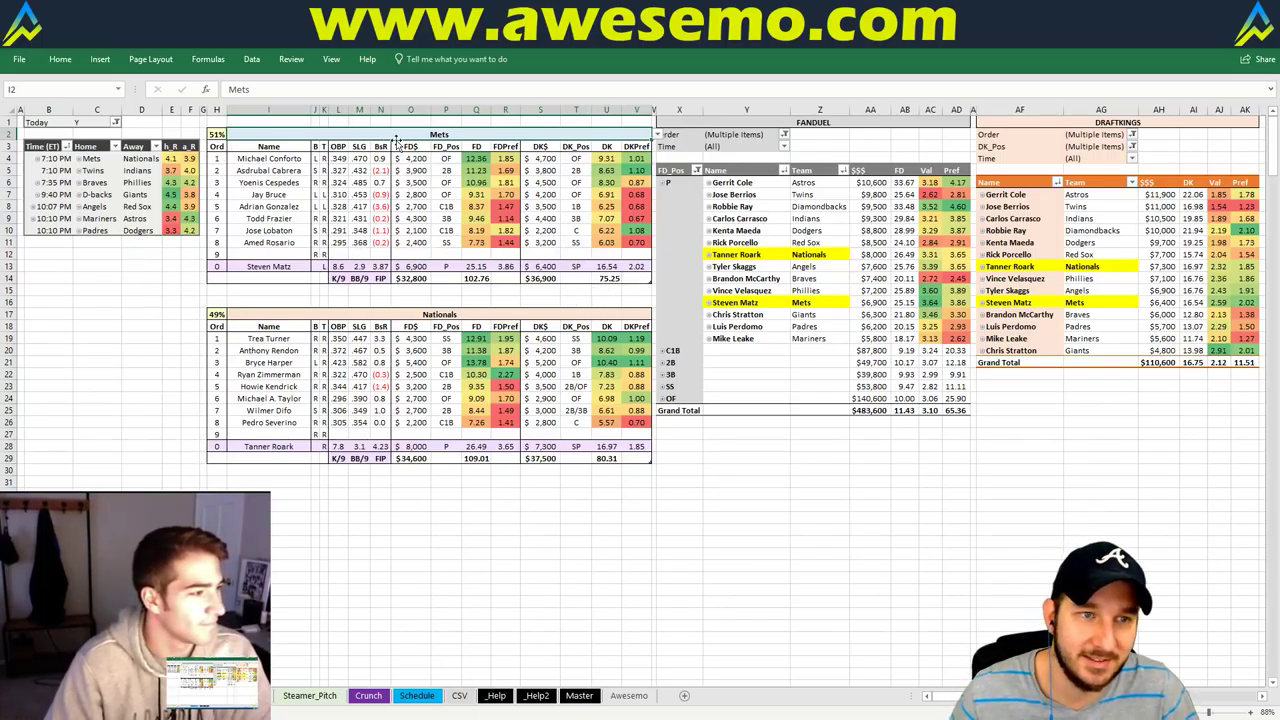
{"action": "key", "text": "alt+Down"}
{"action": "key", "text": "Down"}
{"action": "key", "text": "Return"}
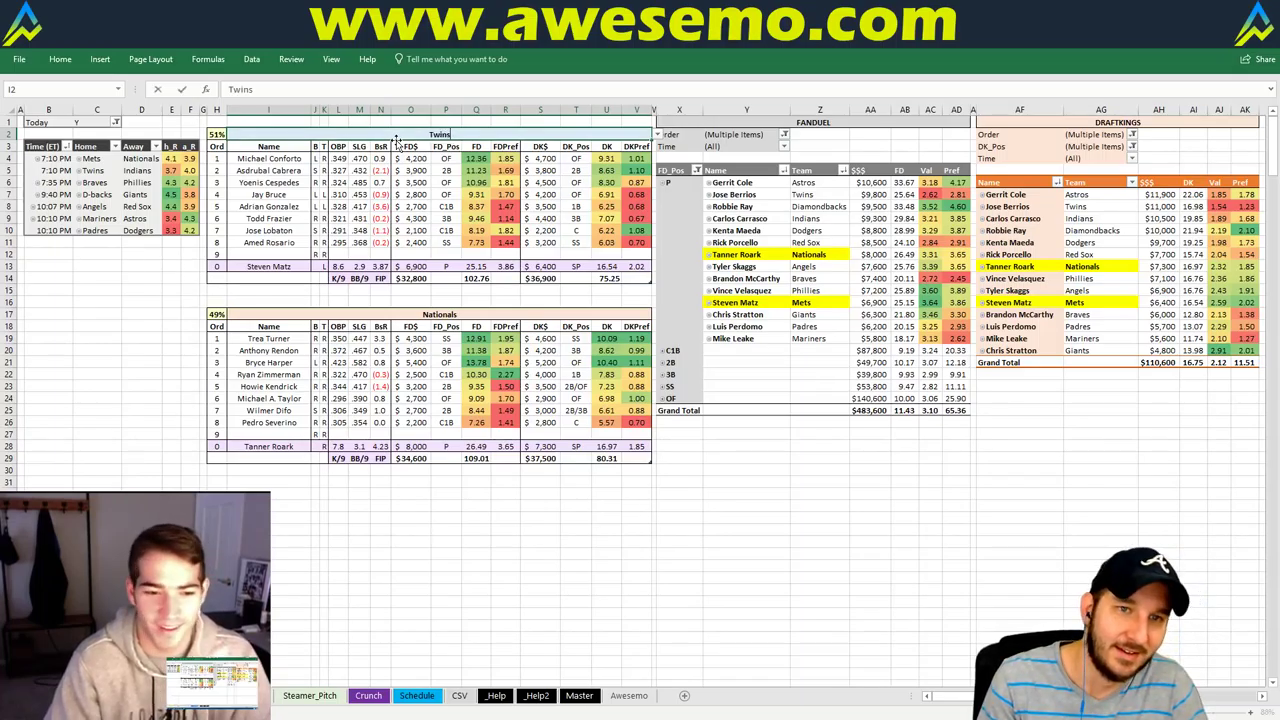
{"action": "key", "text": "Return"}
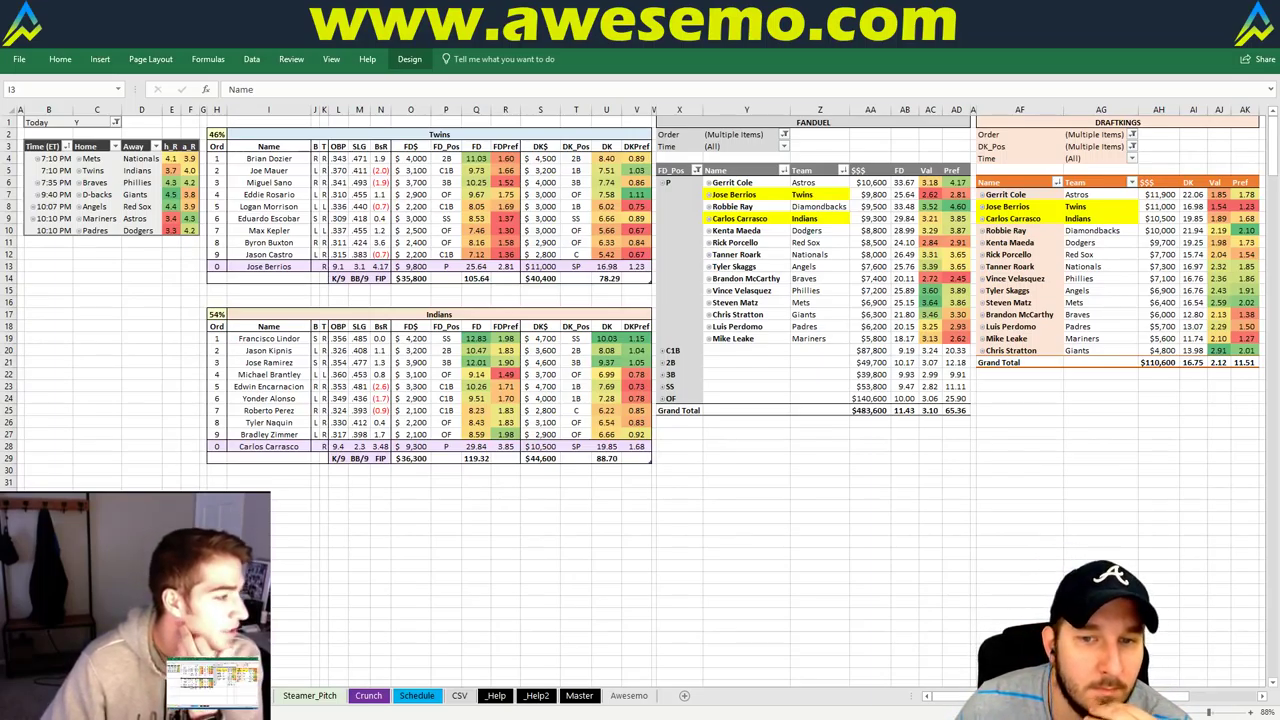
{"action": "mouse_move", "coordinate": [187, 575]}
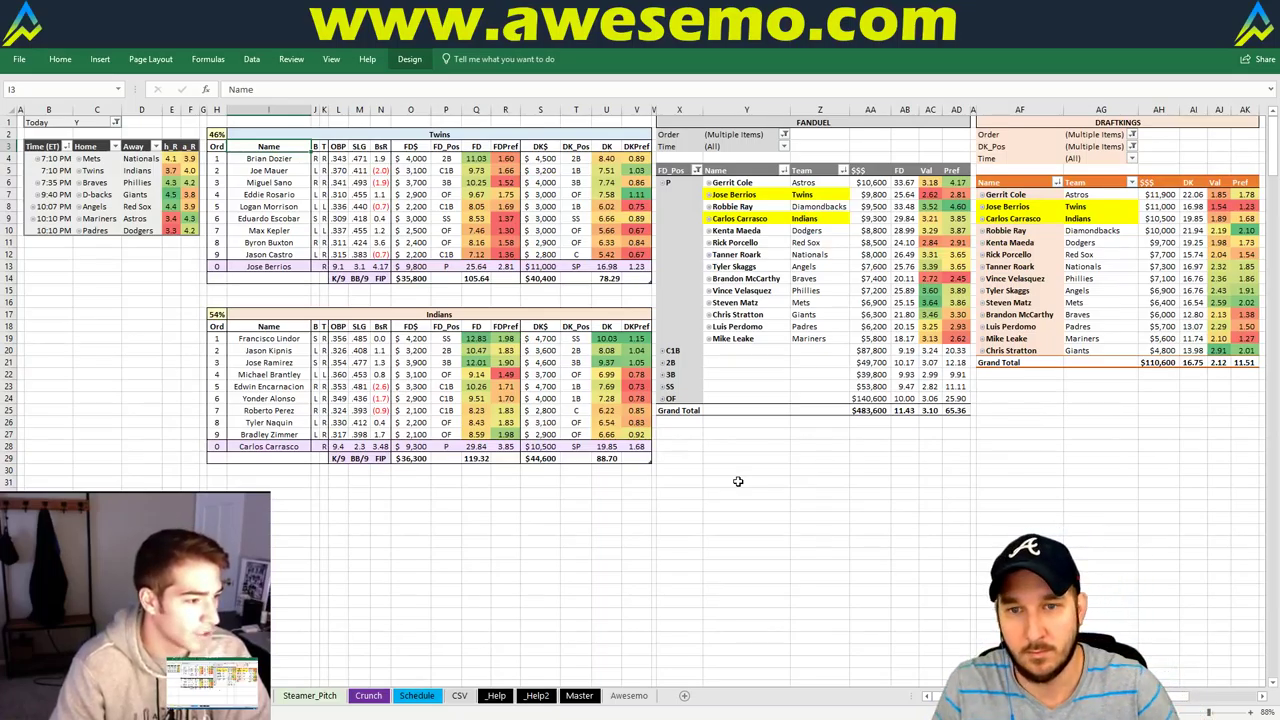
{"action": "left_click", "coordinate": [750, 443]}
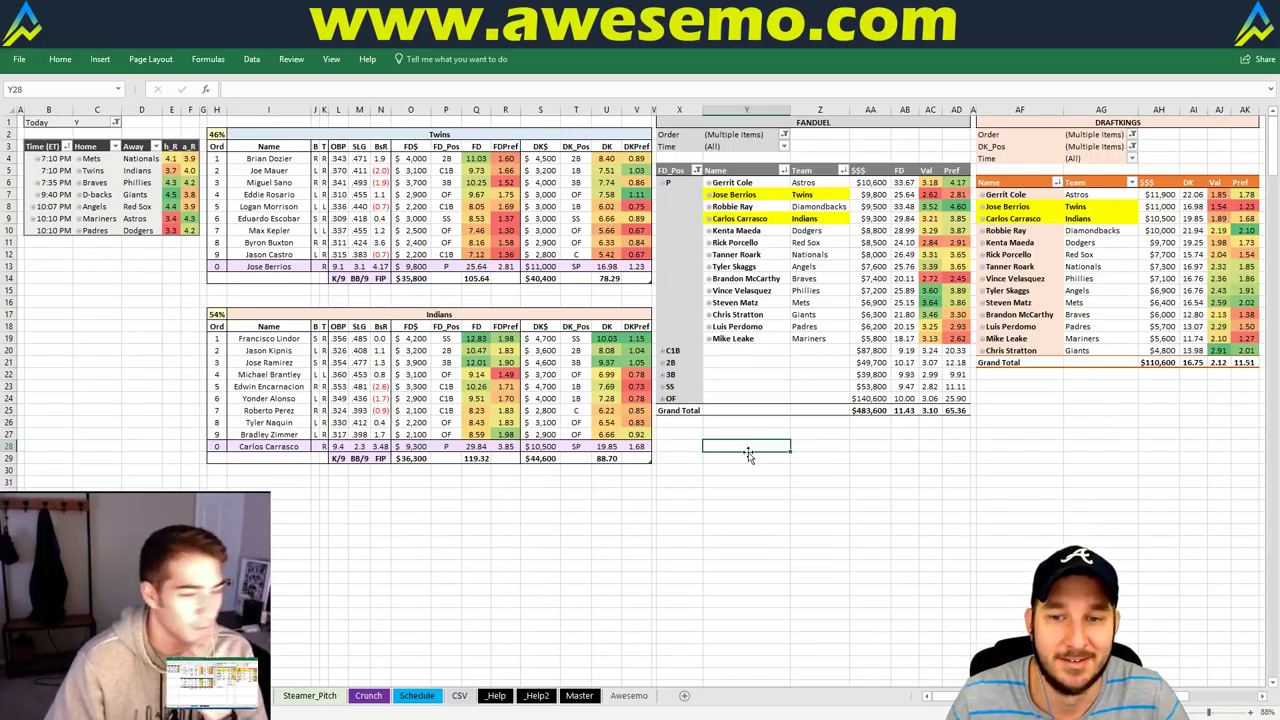
{"action": "left_click", "coordinate": [685, 435]}
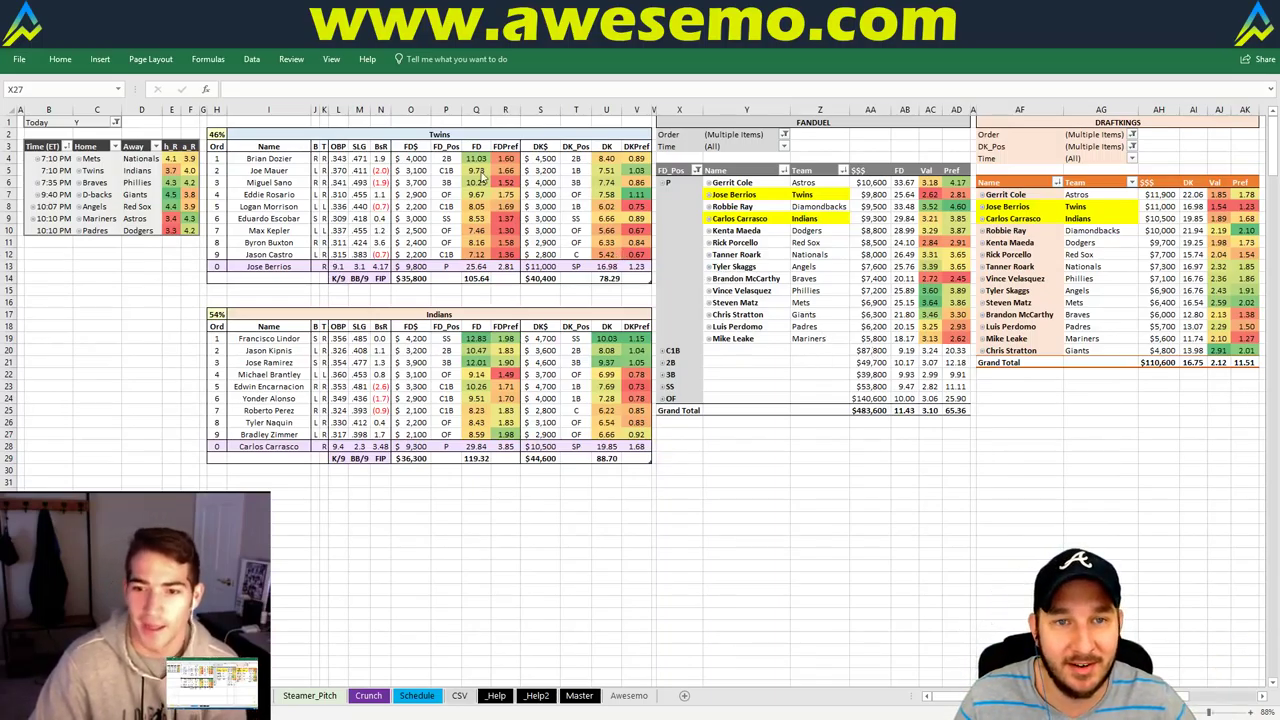
Change the matchup table's home team to Braves to load the Braves game's projections
{"action": "left_click", "coordinate": [479, 133]}
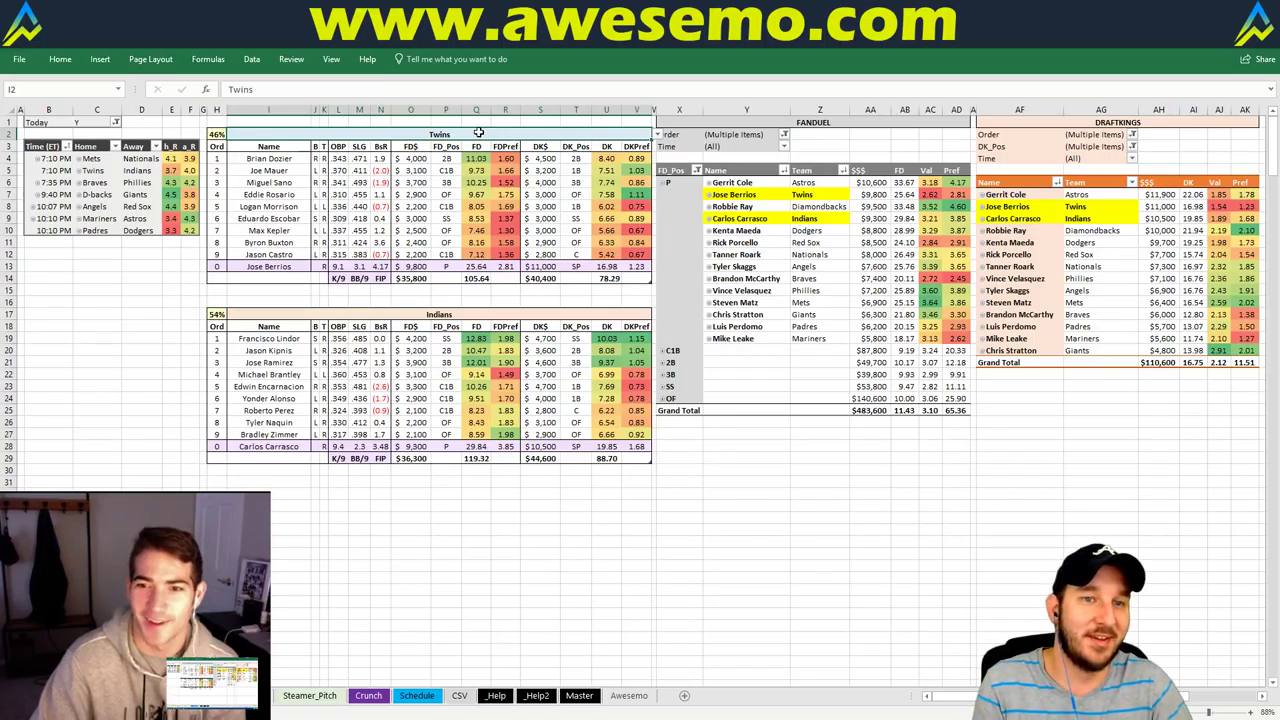
{"action": "type", "text": "Braves"}
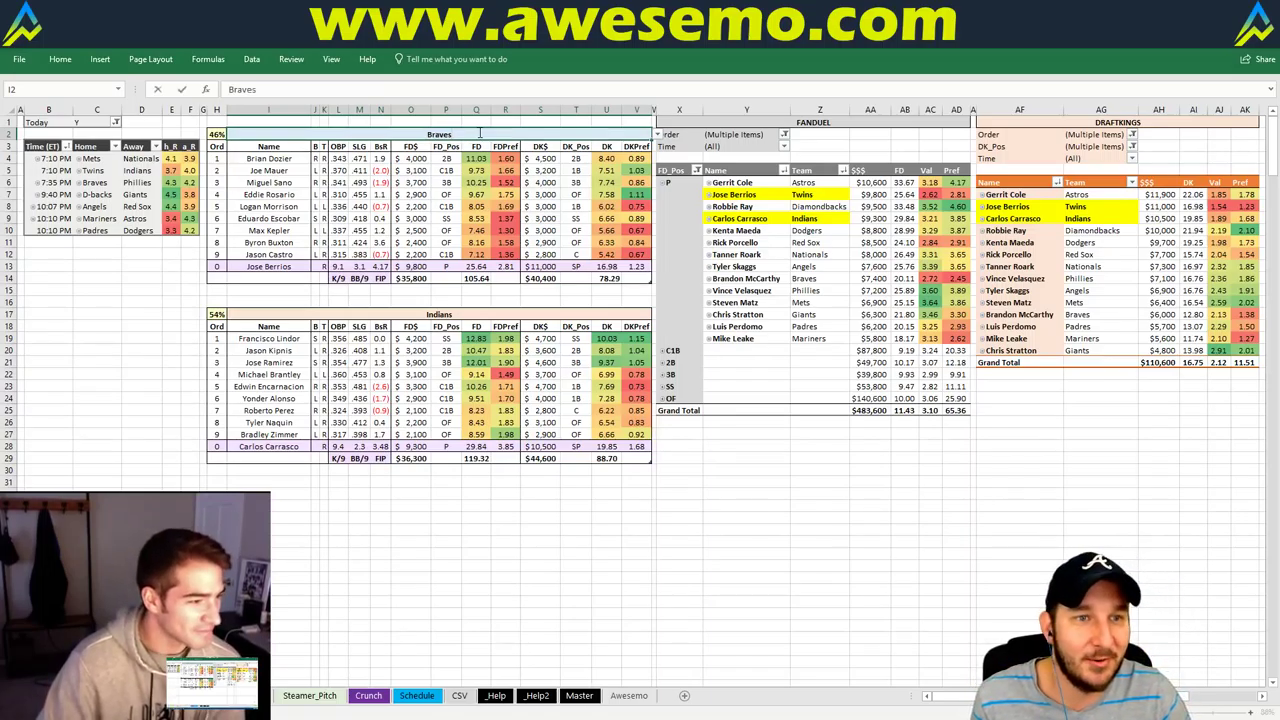
{"action": "key", "text": "Return"}
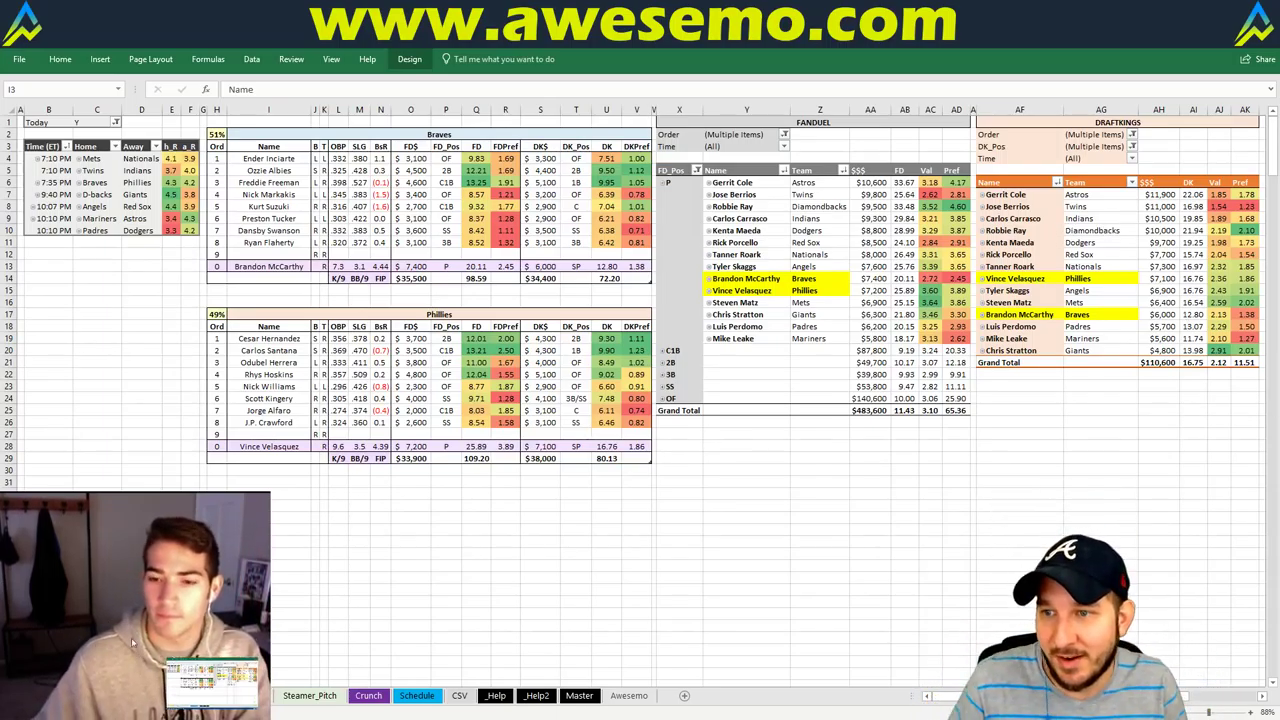
Change the matchup table's home team to Diamondbacks to load the Diamondbacks game's projections
{"action": "mouse_move", "coordinate": [135, 636]}
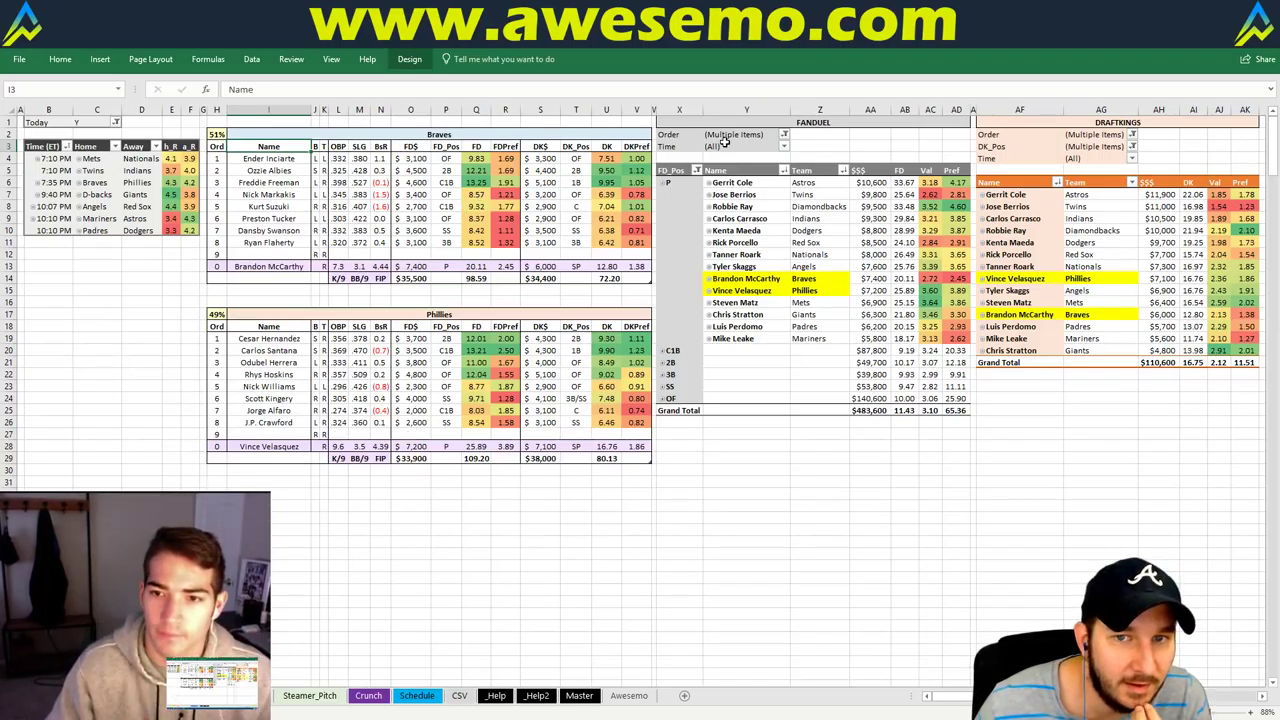
{"action": "key", "text": "Up"}
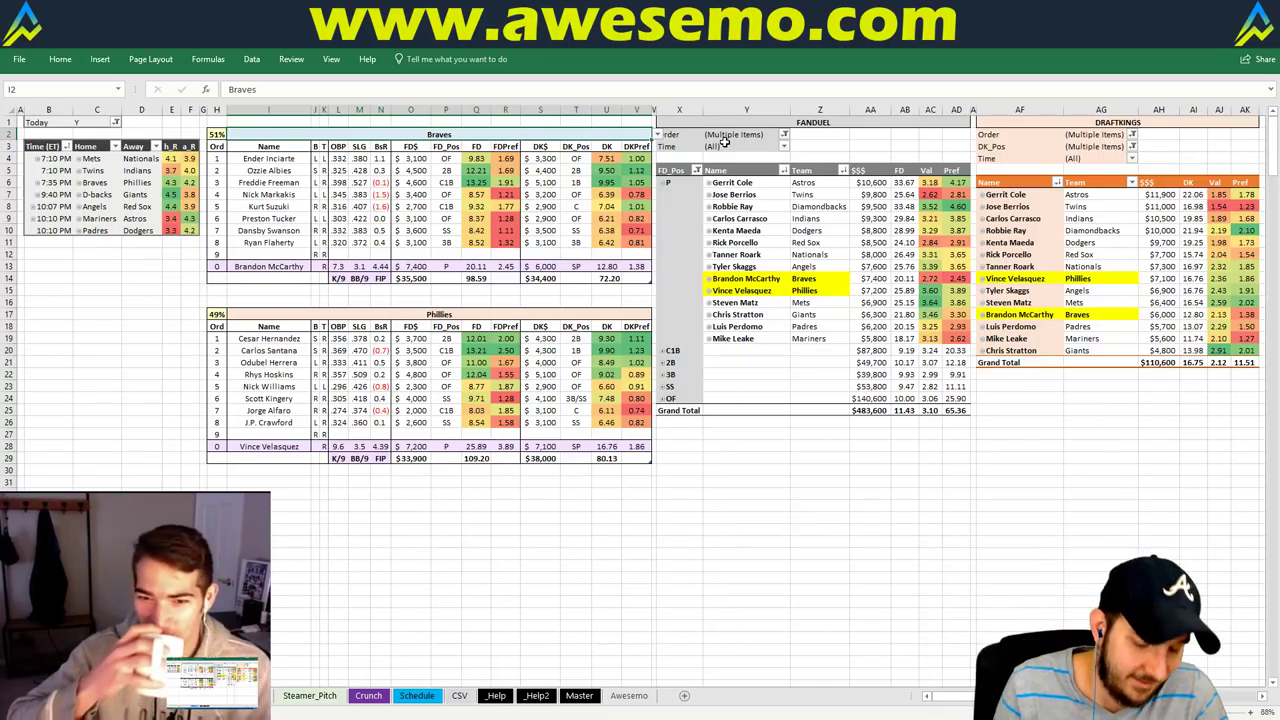
{"action": "type", "text": "Dia"}
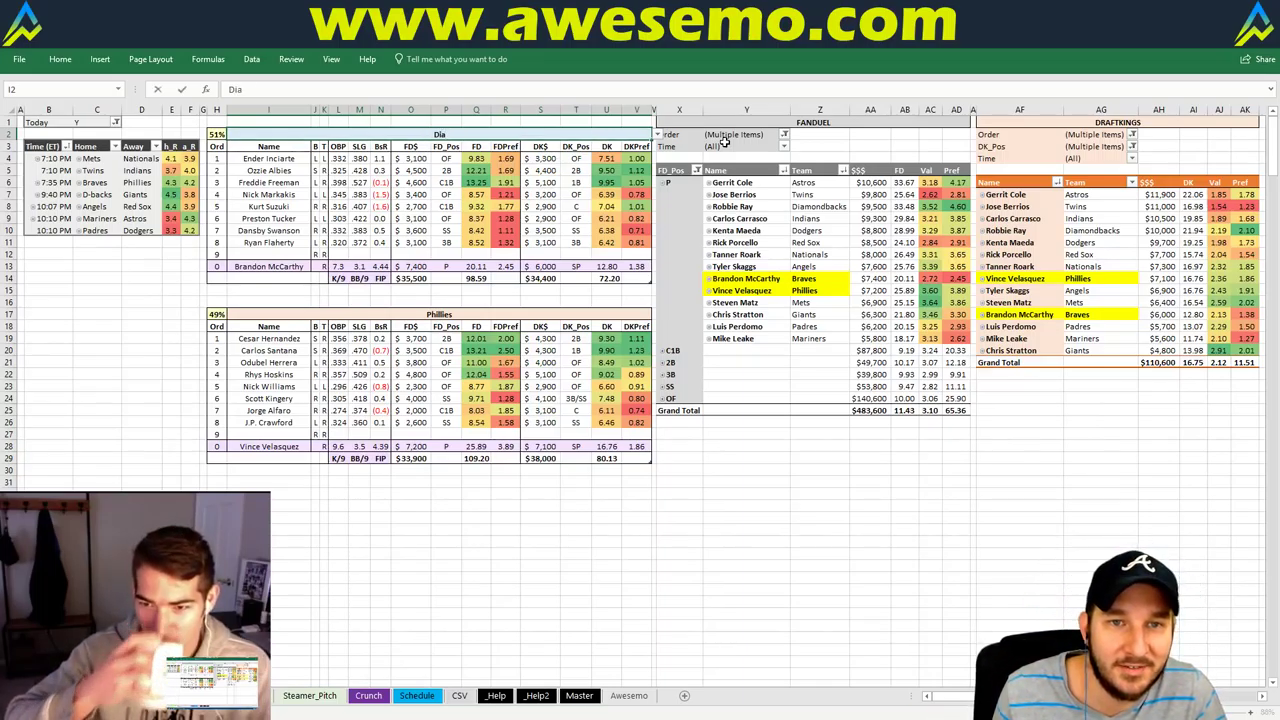
{"action": "type", "text": "mond"}
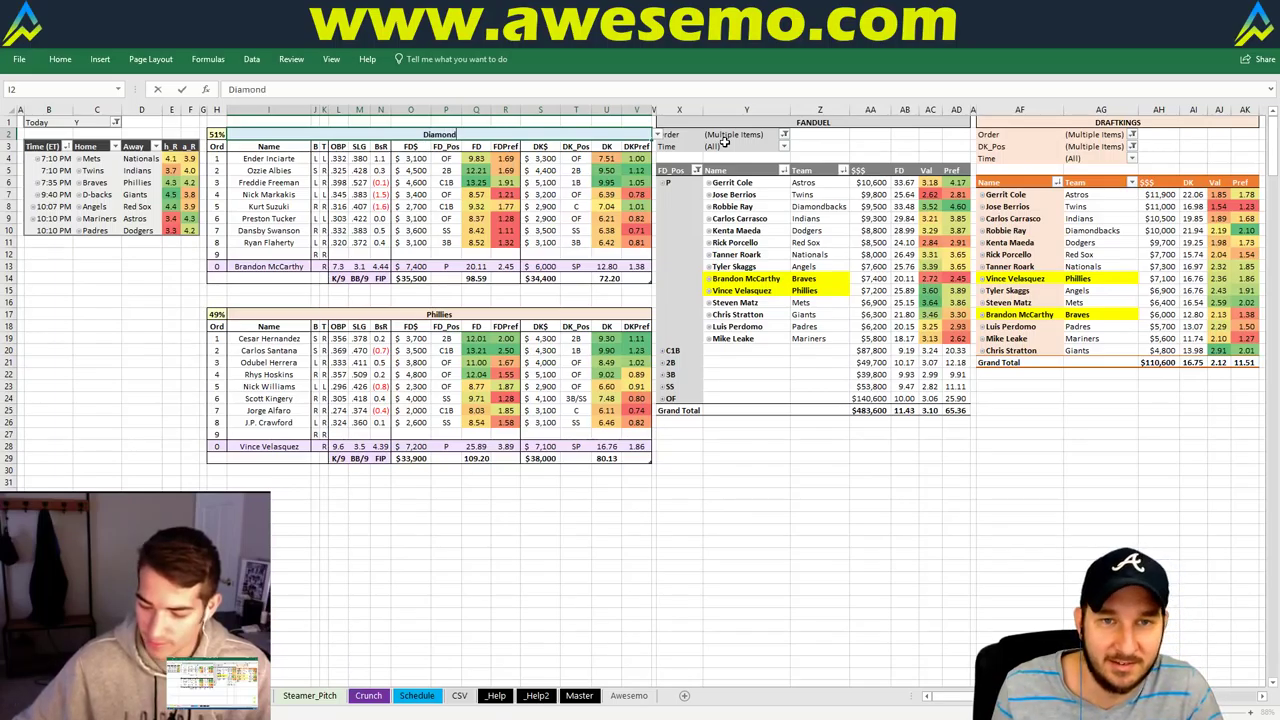
{"action": "type", "text": "backs"}
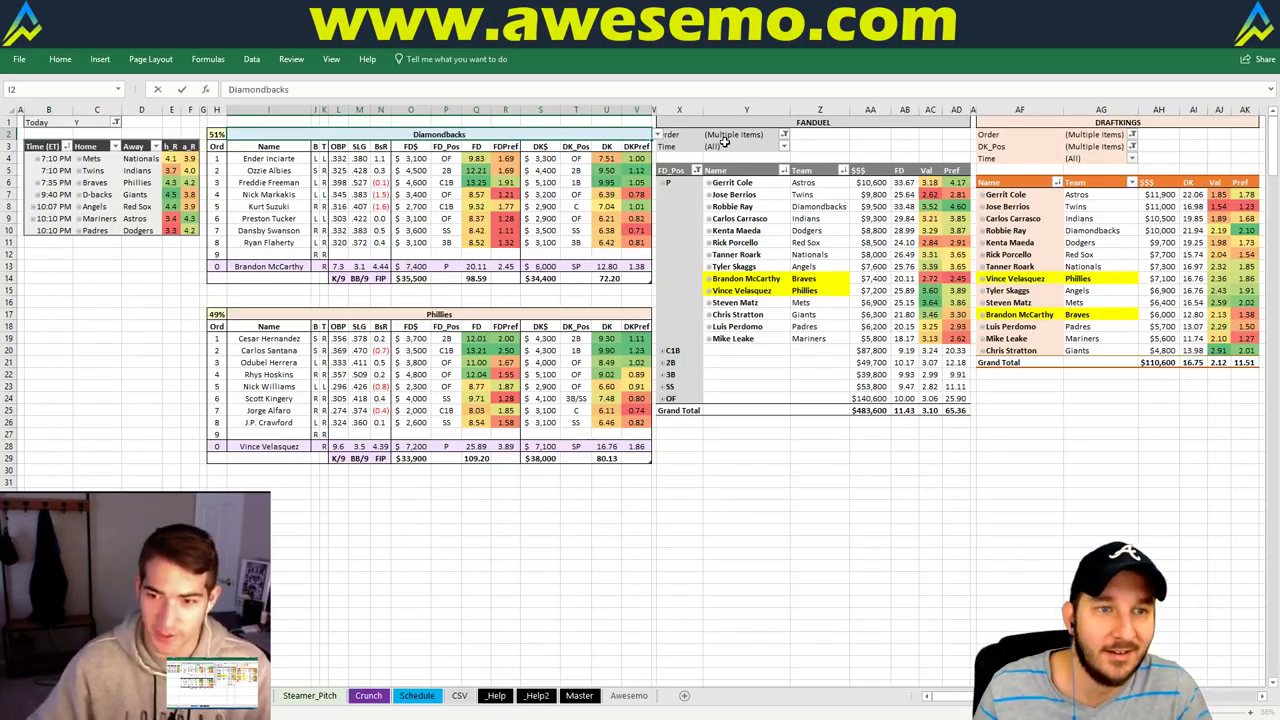
{"action": "key", "text": "Return"}
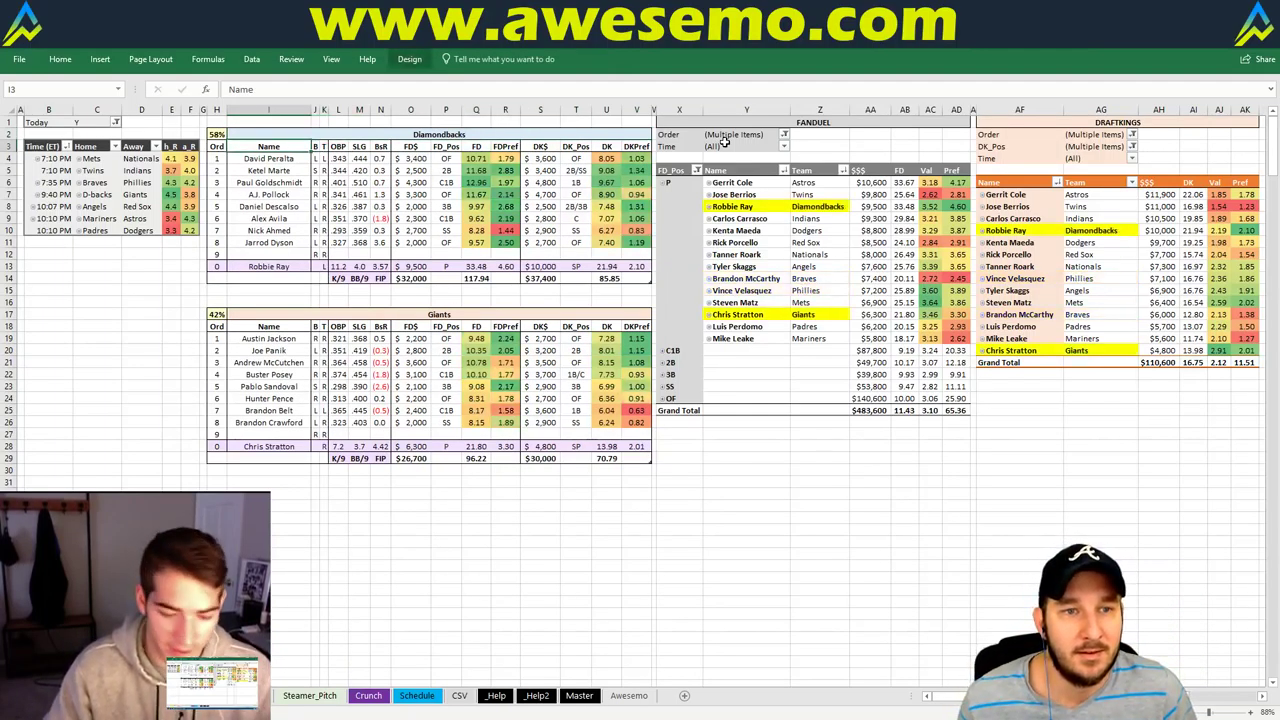
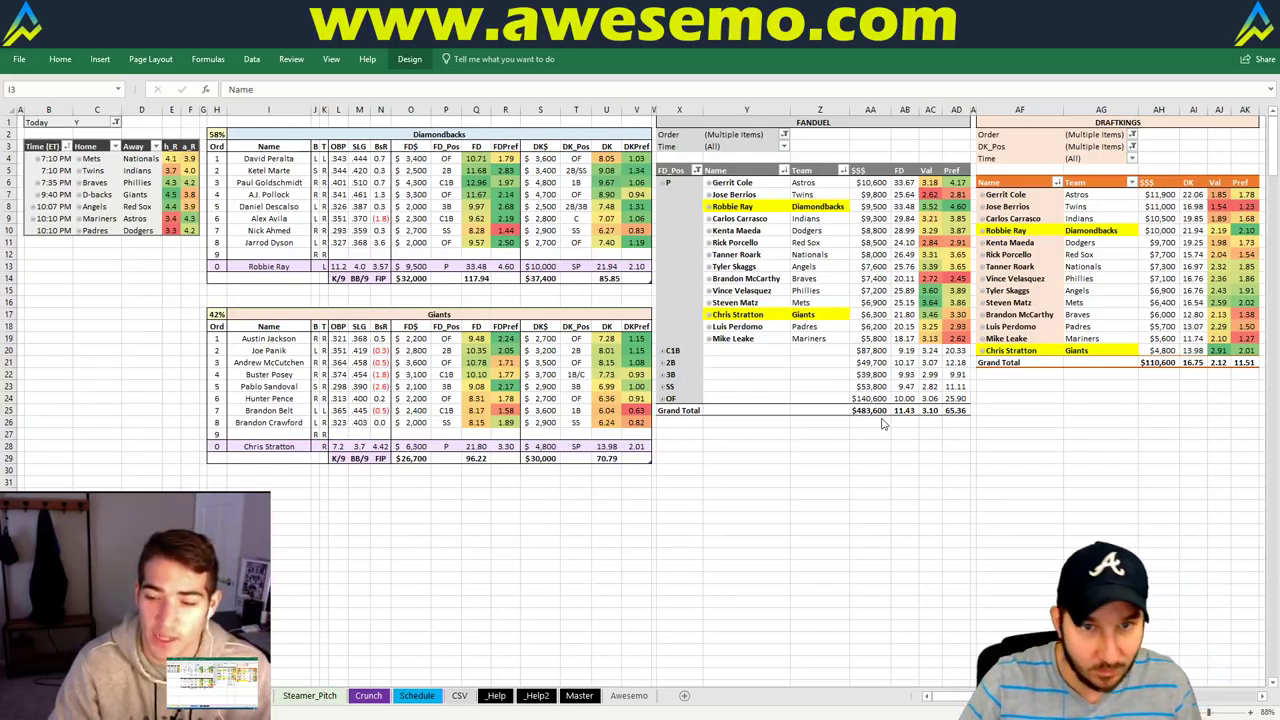
Change the matchup table's home team to Angels to load the Angels game's projections
{"action": "mouse_move", "coordinate": [111, 526]}
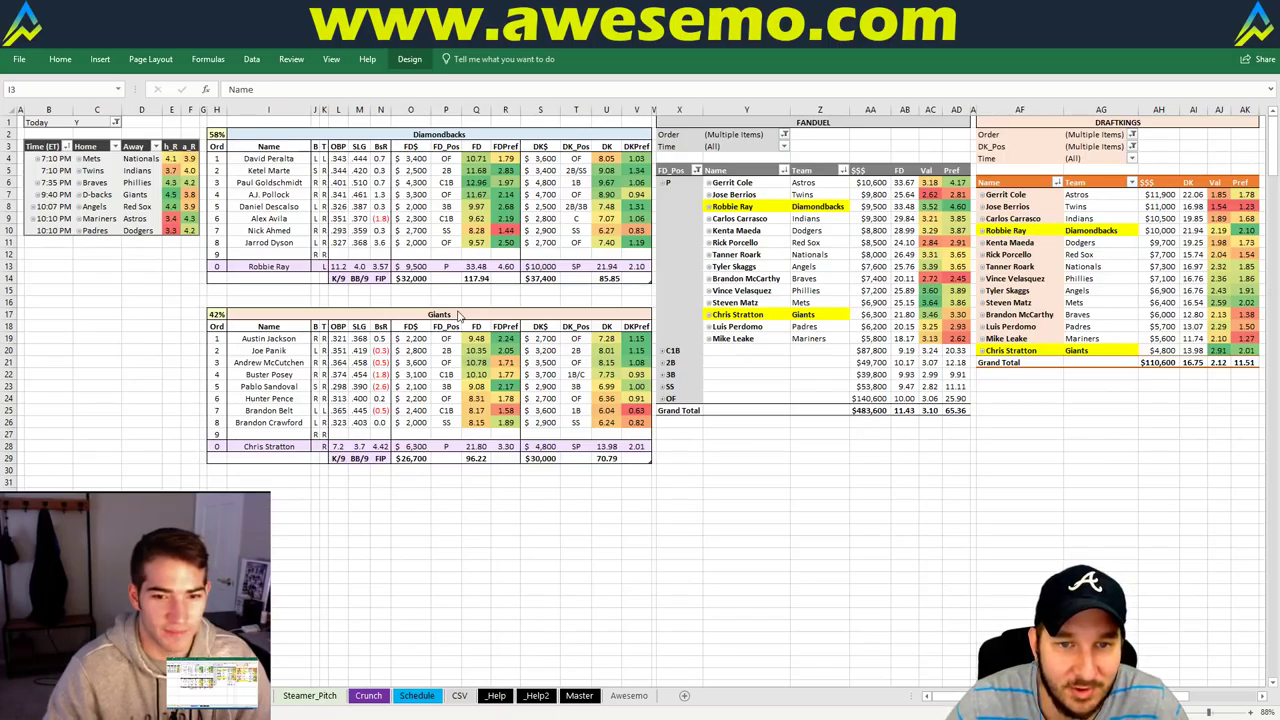
{"action": "left_click", "coordinate": [472, 133]}
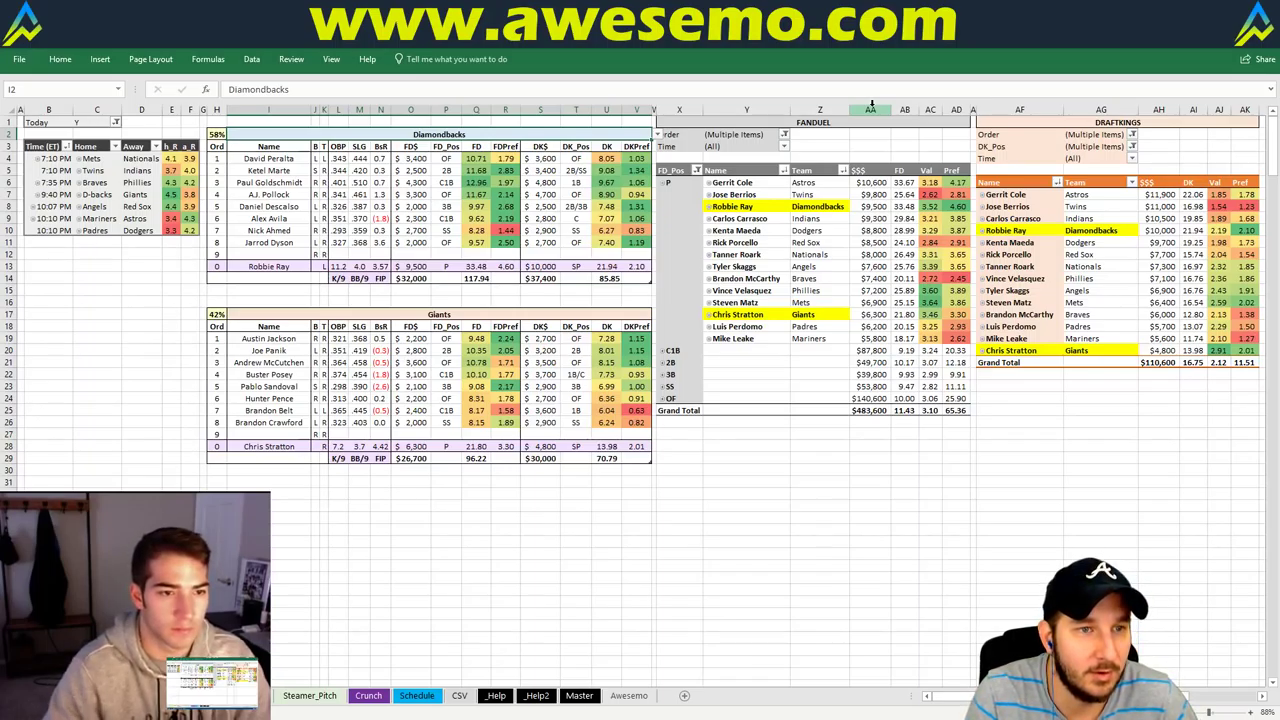
{"action": "type", "text": "Angels"}
{"action": "key", "text": "Return"}
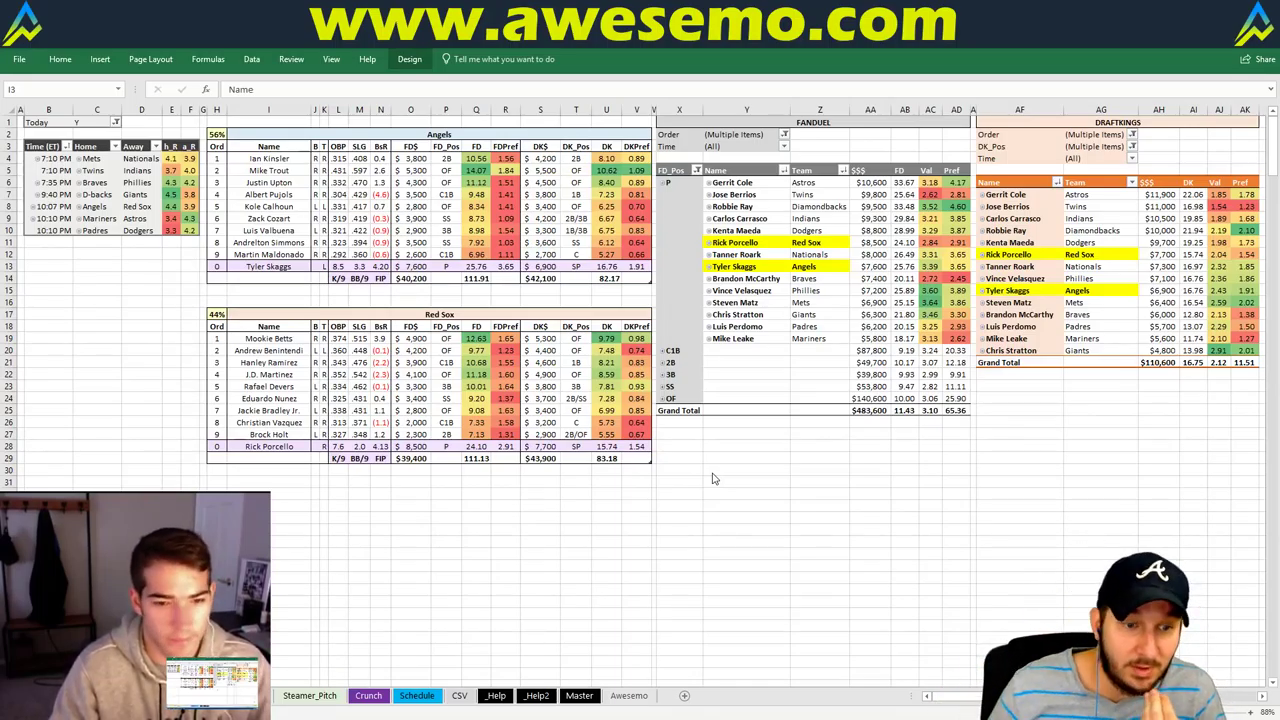
Switch to the FantasyCruncher lineups page in the browser, examine the player usage list across the generated lineups, and return to the Excel workbook
{"action": "key", "text": "alt+Tab"}
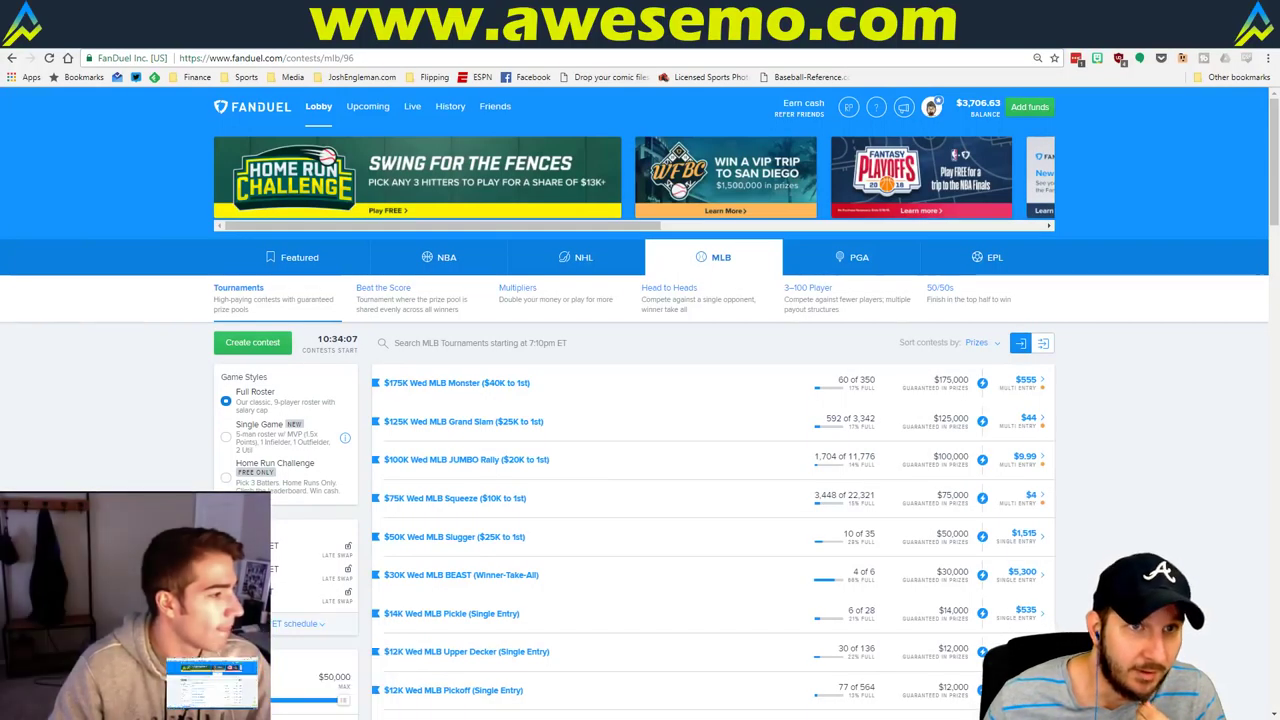
{"action": "key", "text": "ctrl+Tab"}
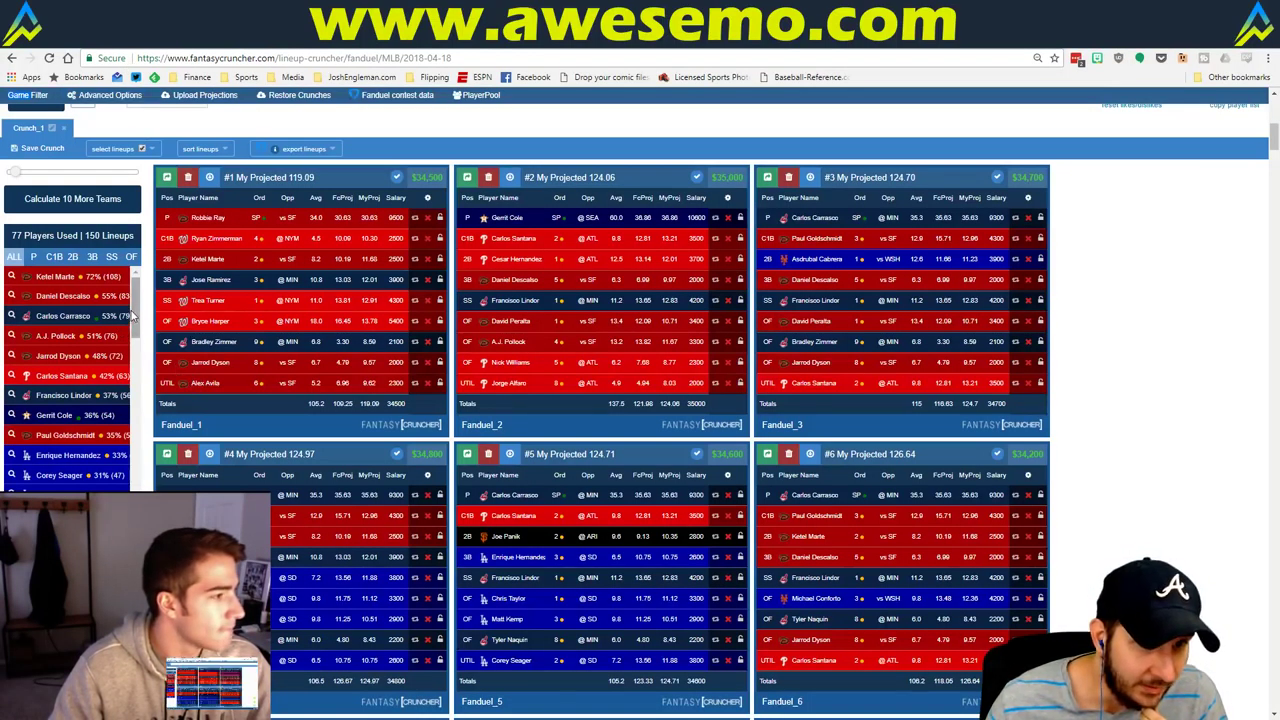
{"action": "left_click_drag", "start_coordinate": [135, 313], "coordinate": [127, 447]}
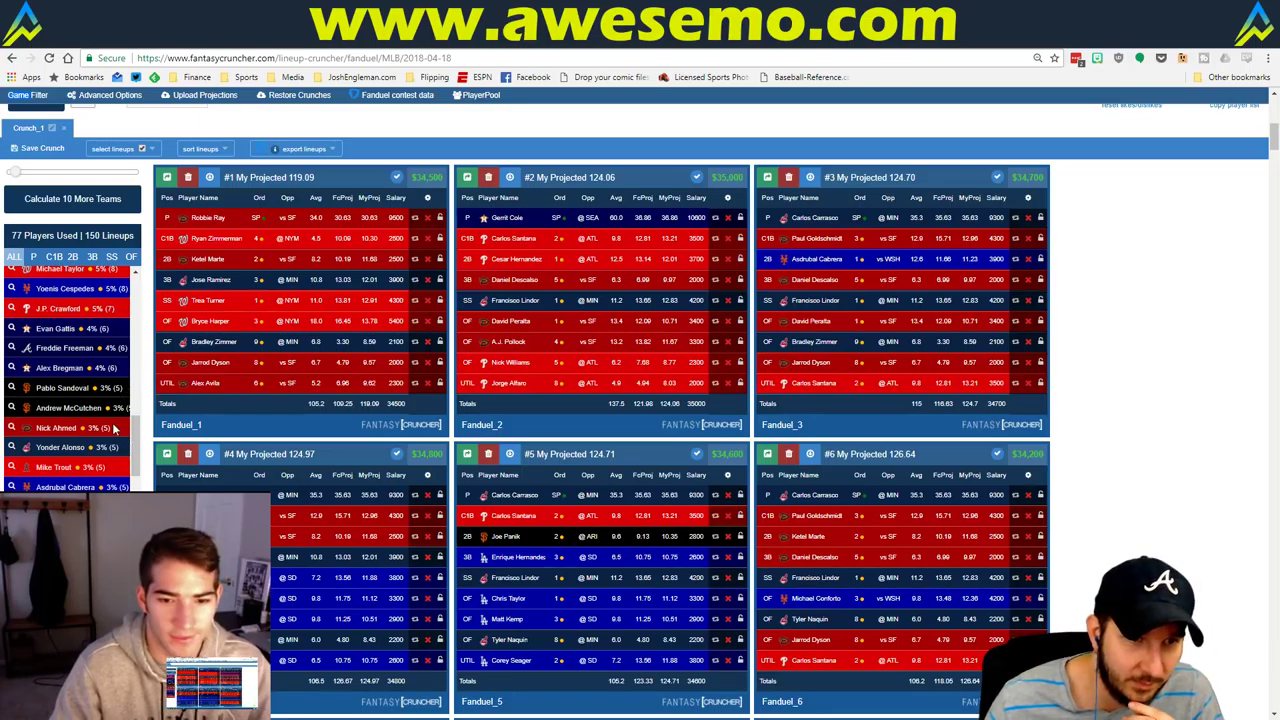
{"action": "scroll", "coordinate": [135, 445], "scroll_direction": "up", "scroll_amount": 10}
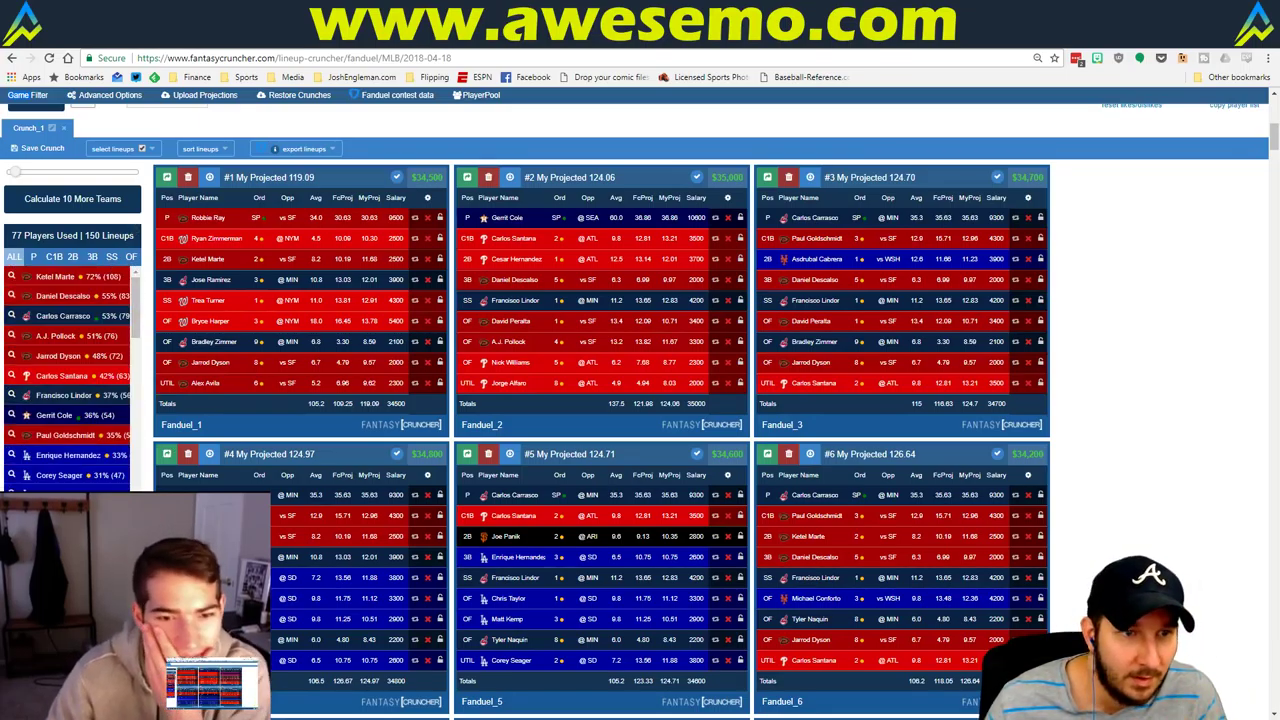
{"action": "key", "text": "alt+Tab"}
{"action": "left_click", "coordinate": [255, 438]}
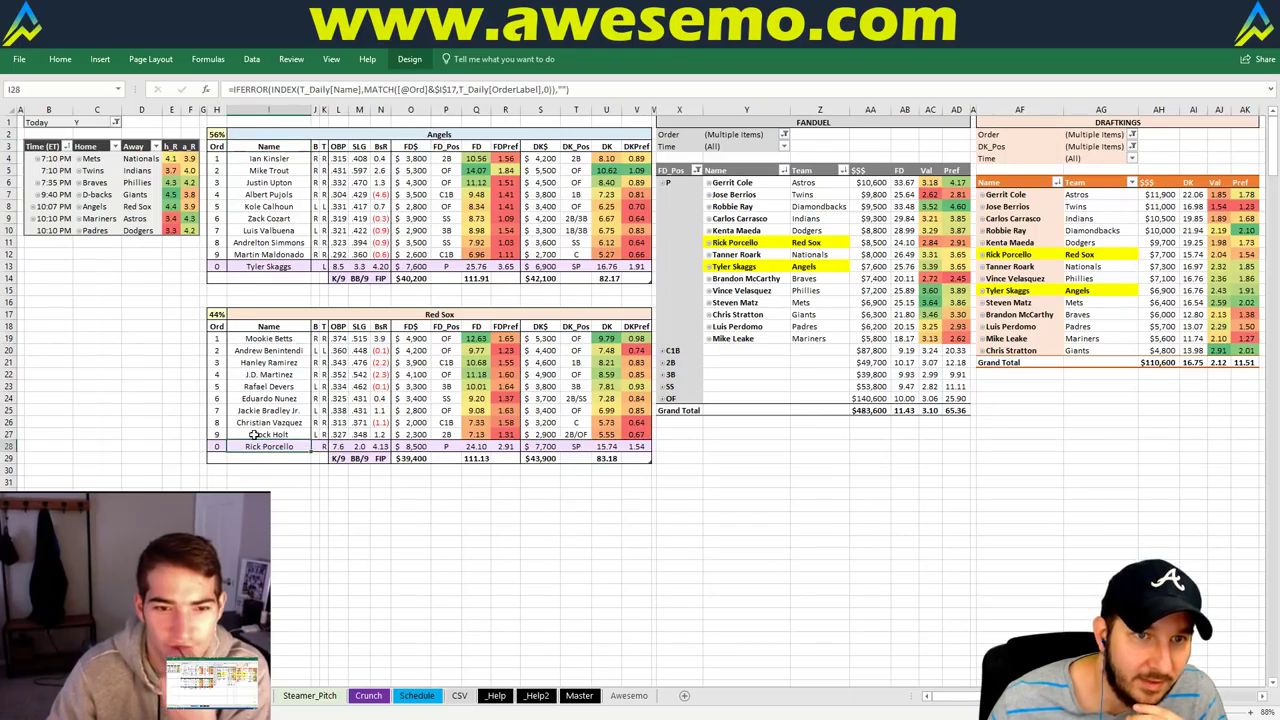
{"action": "key", "text": "ctrl+v"}
{"action": "left_click", "coordinate": [446, 279]}
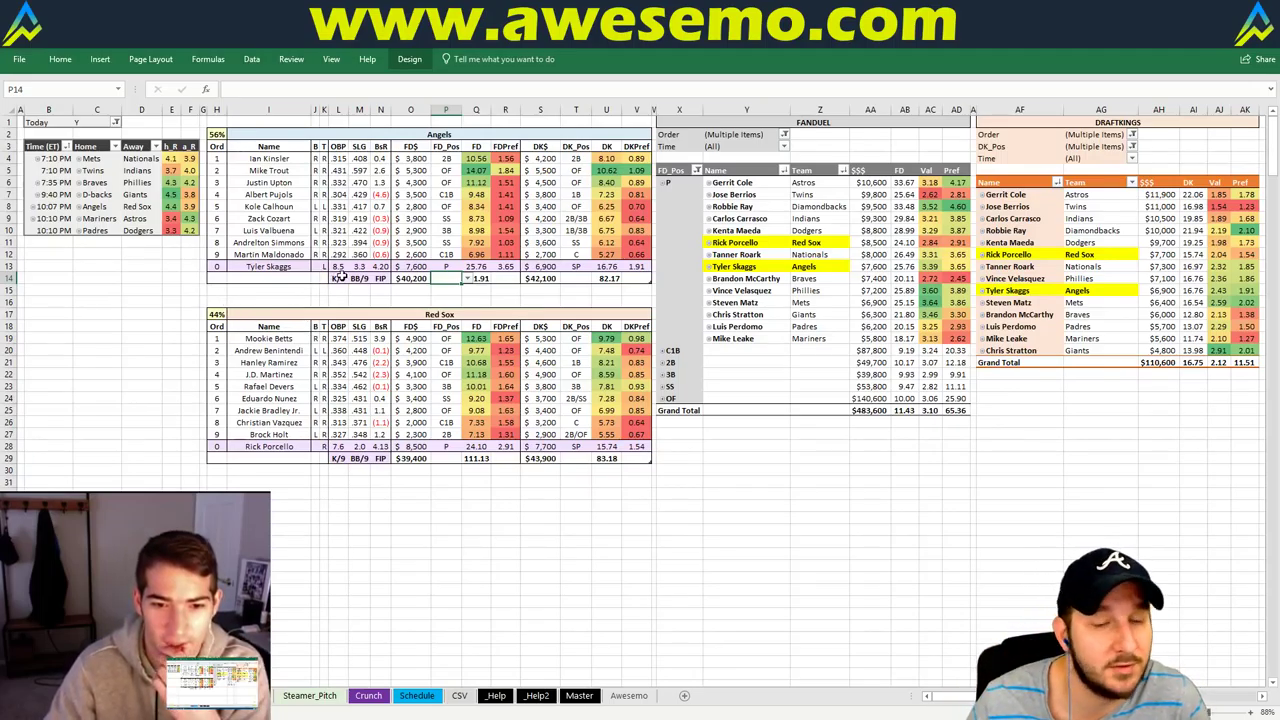
{"action": "left_click", "coordinate": [136, 263]}
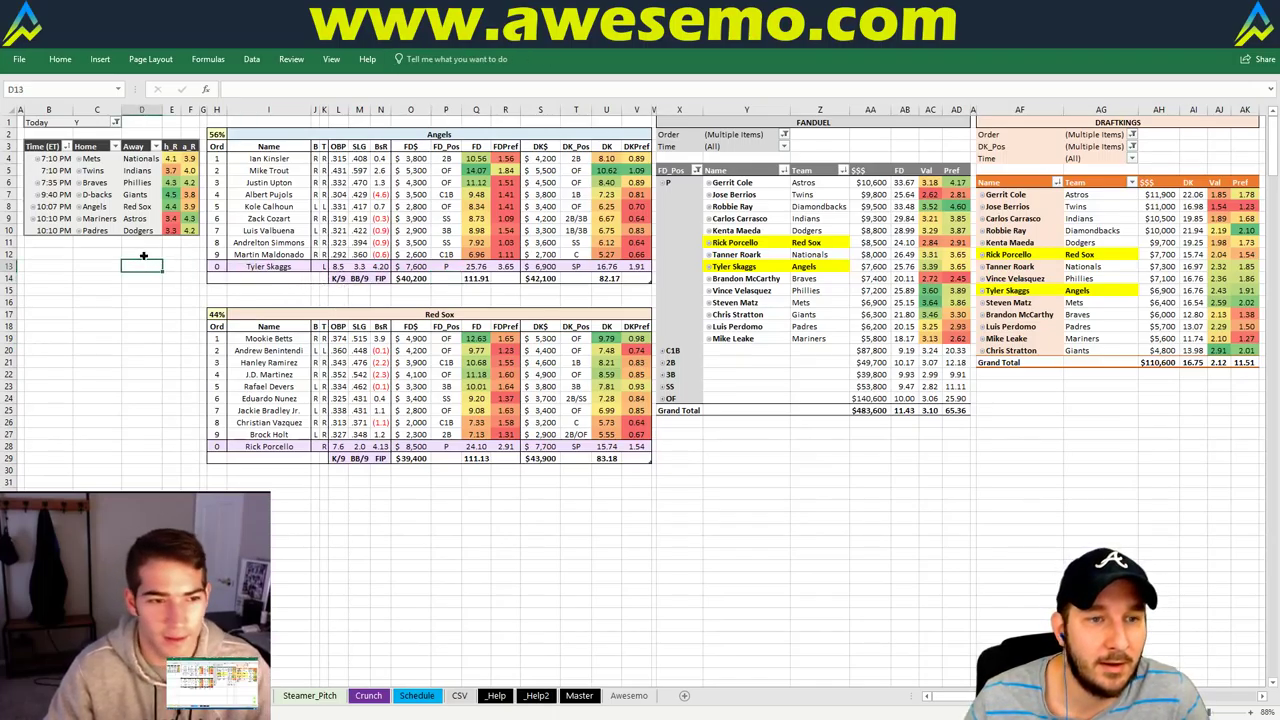
{"action": "left_click", "coordinate": [147, 254]}
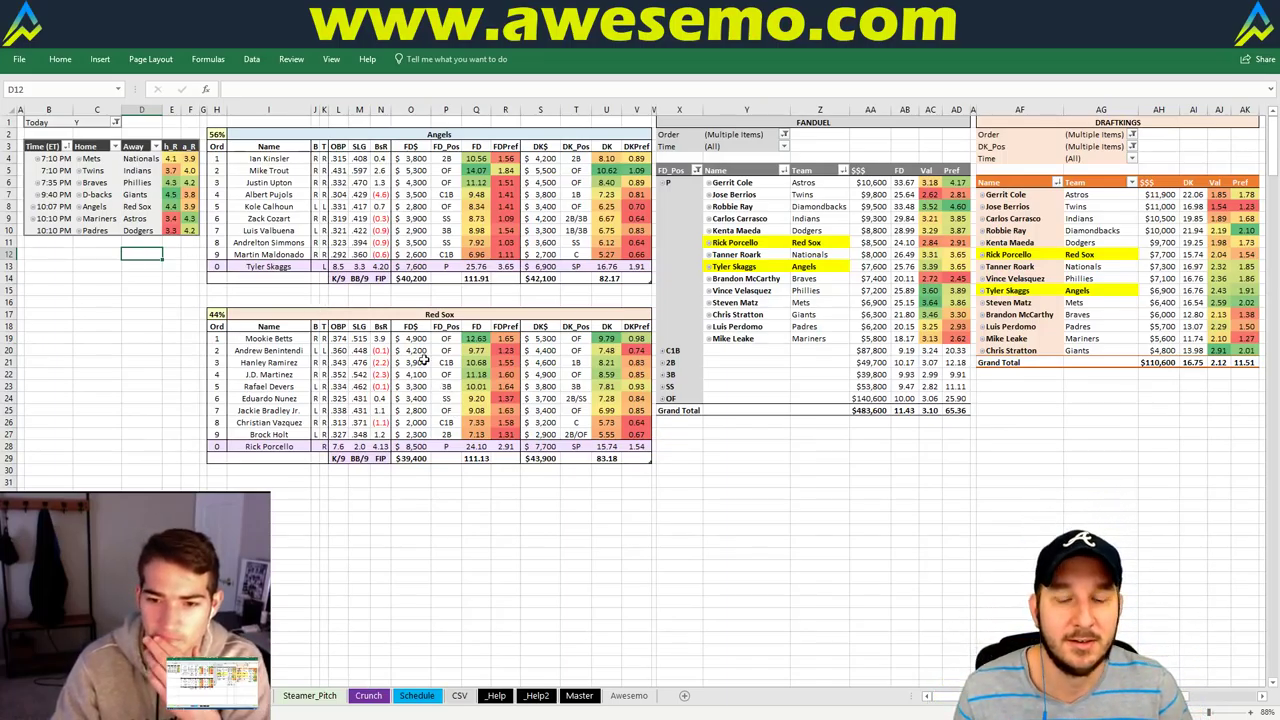
{"action": "left_click", "coordinate": [484, 302]}
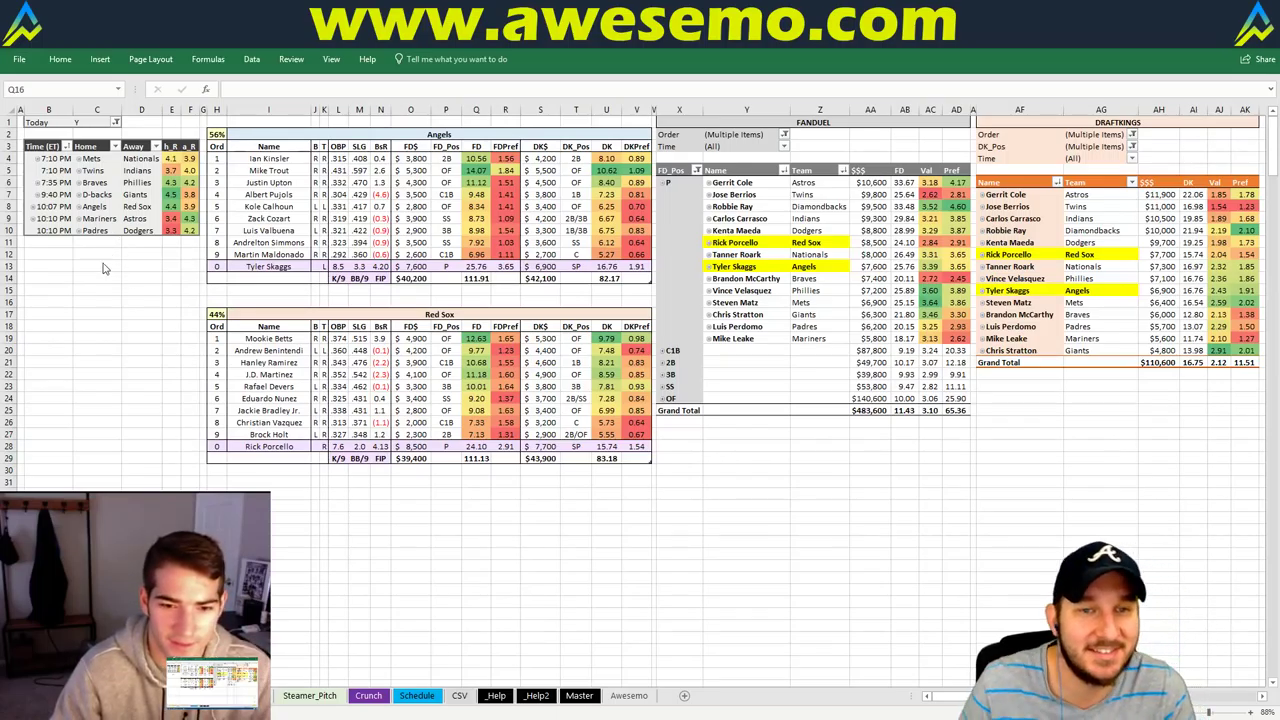
{"action": "key", "text": "alt+Tab"}
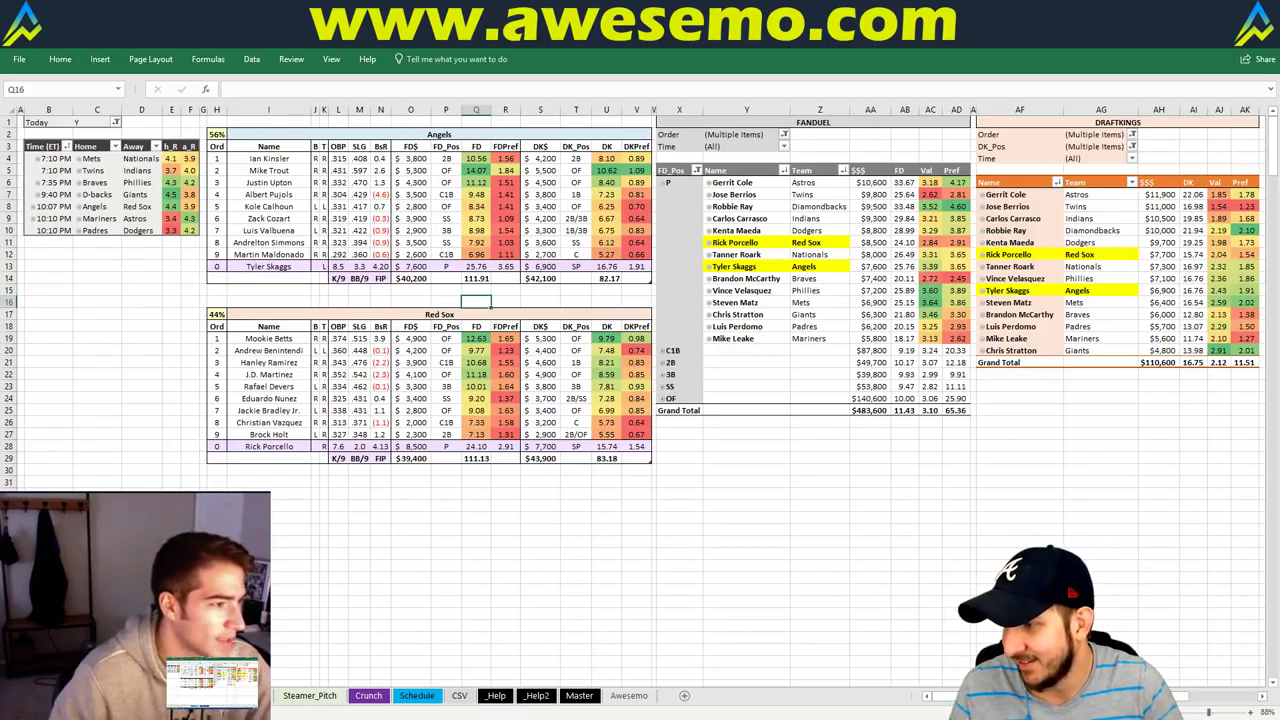
{"action": "key", "text": "alt+Tab"}
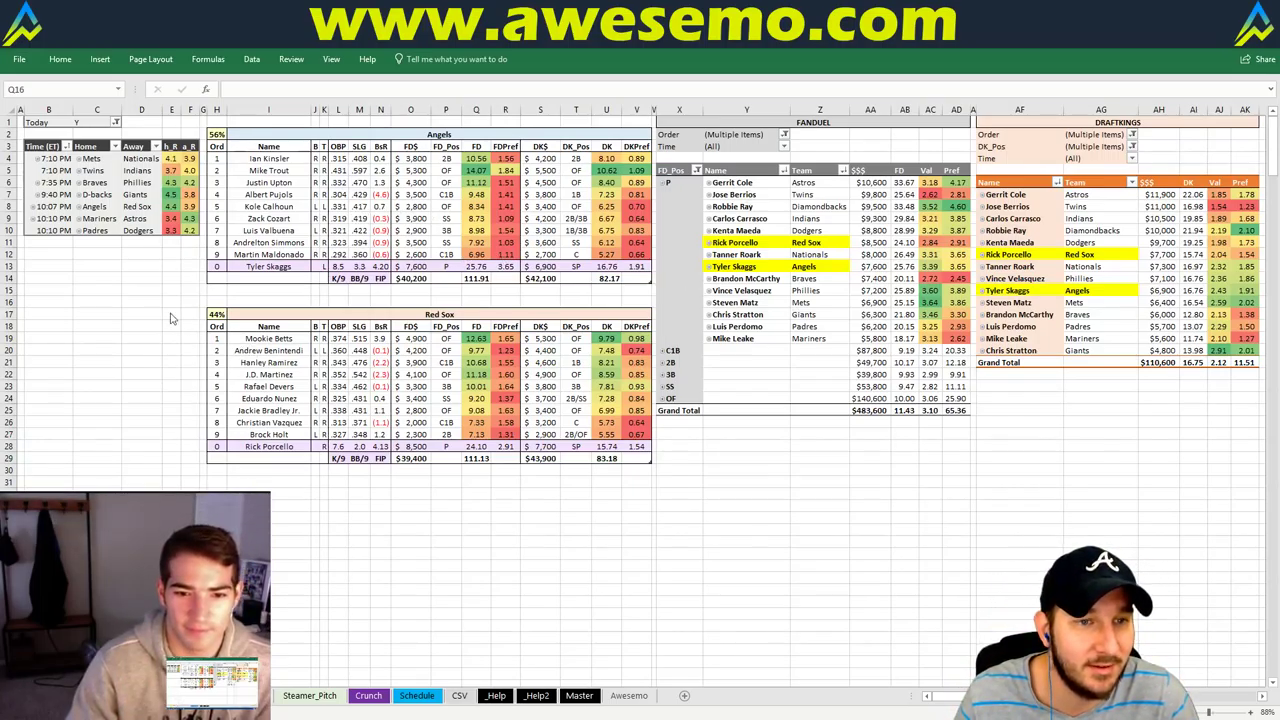
{"action": "left_click", "coordinate": [166, 279]}
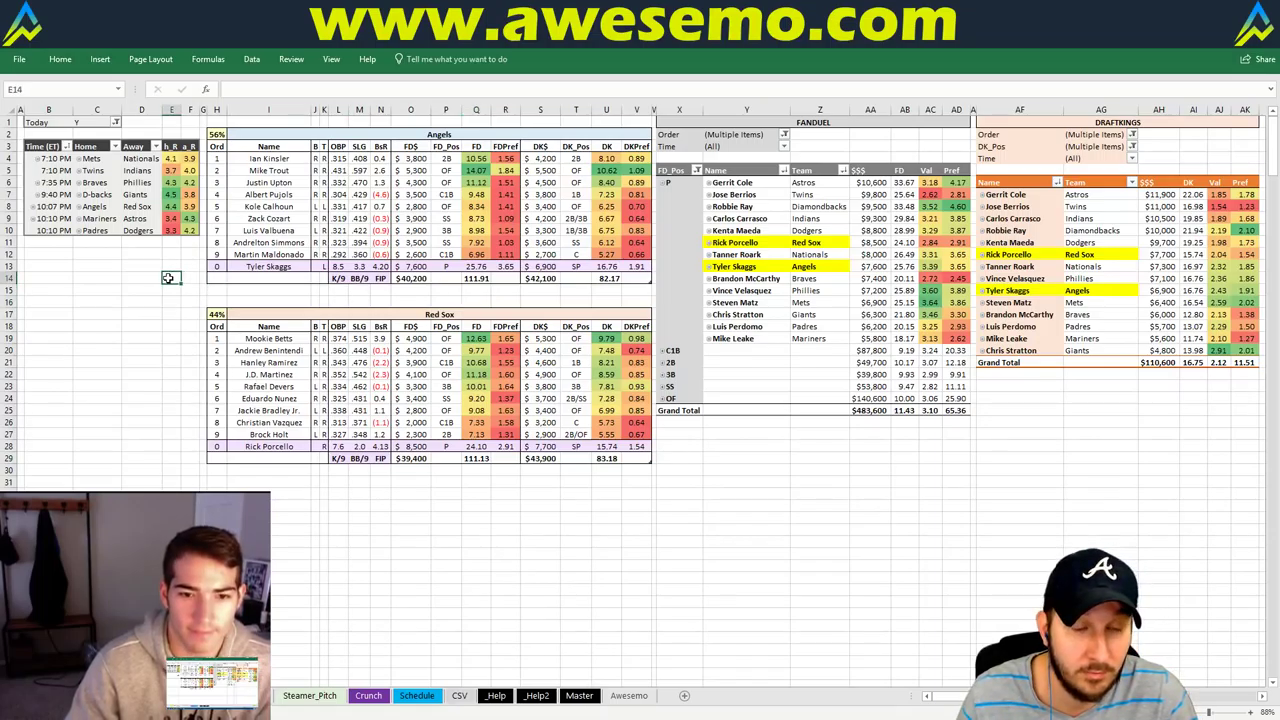
Change the matchup table's home team to Mariners to load the Mariners game's projections
{"action": "left_click", "coordinate": [437, 134]}
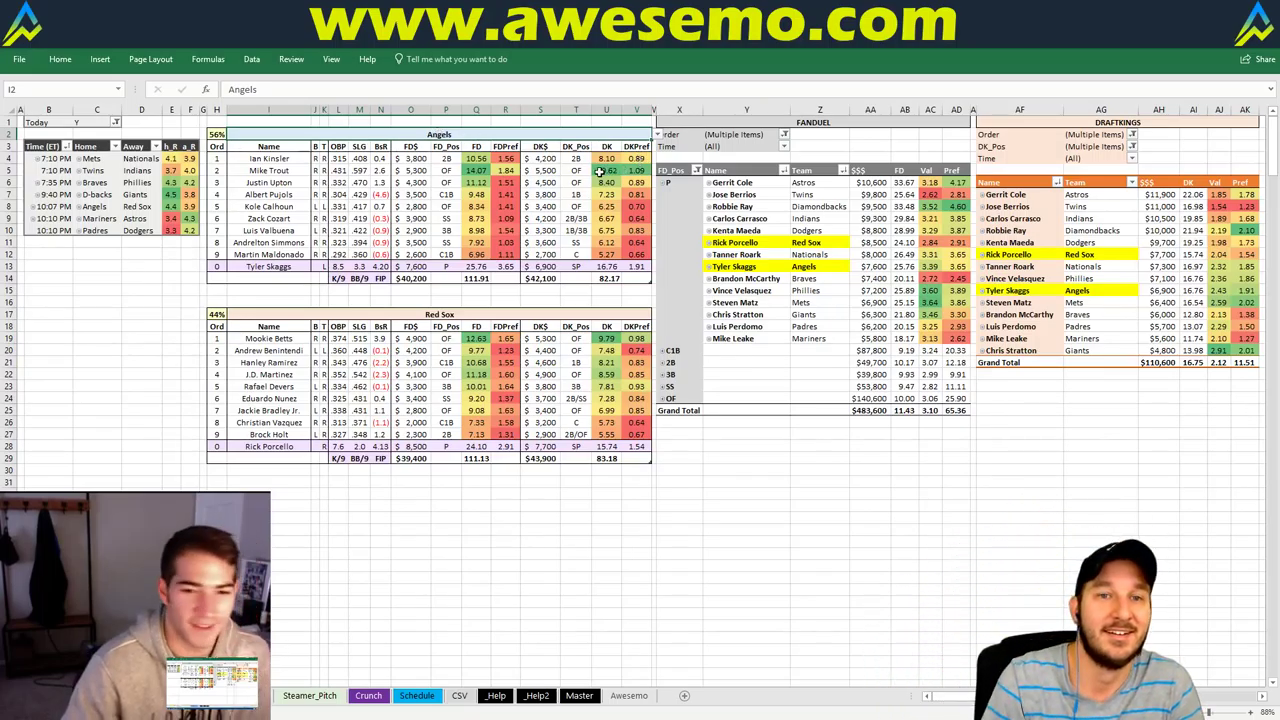
{"action": "type", "text": "Mar"}
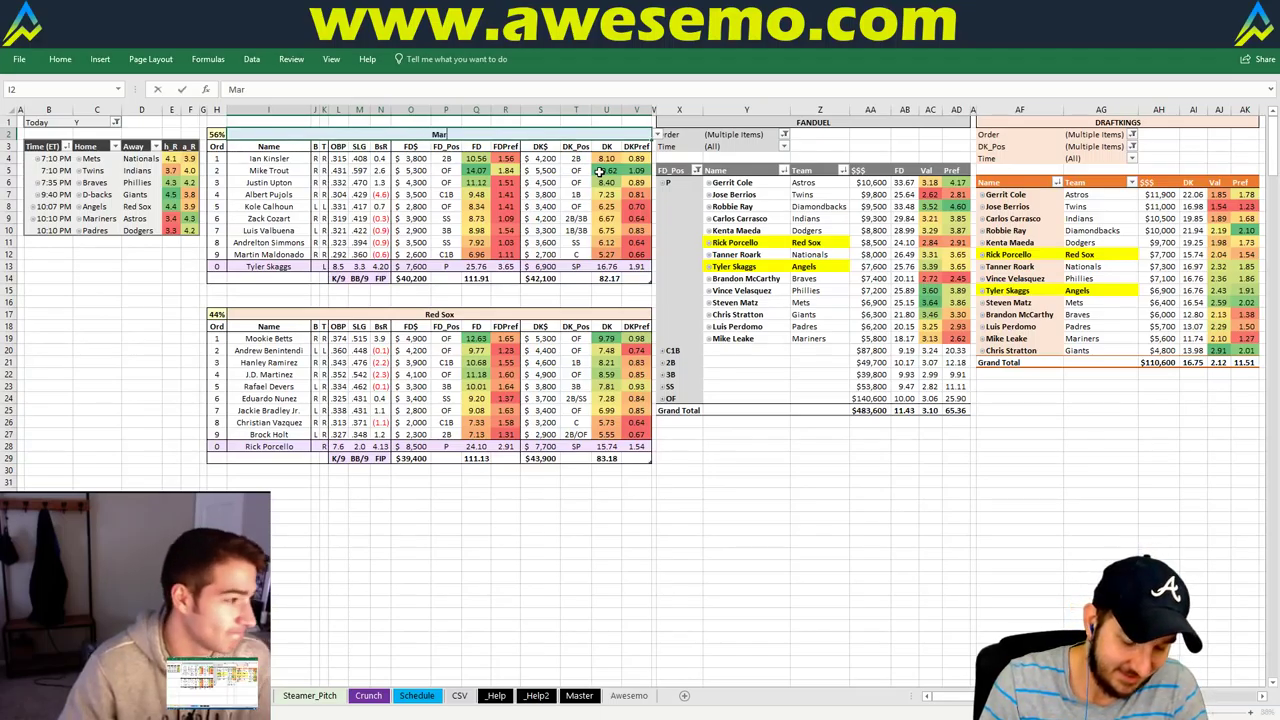
{"action": "type", "text": "iners"}
{"action": "key", "text": "Return"}
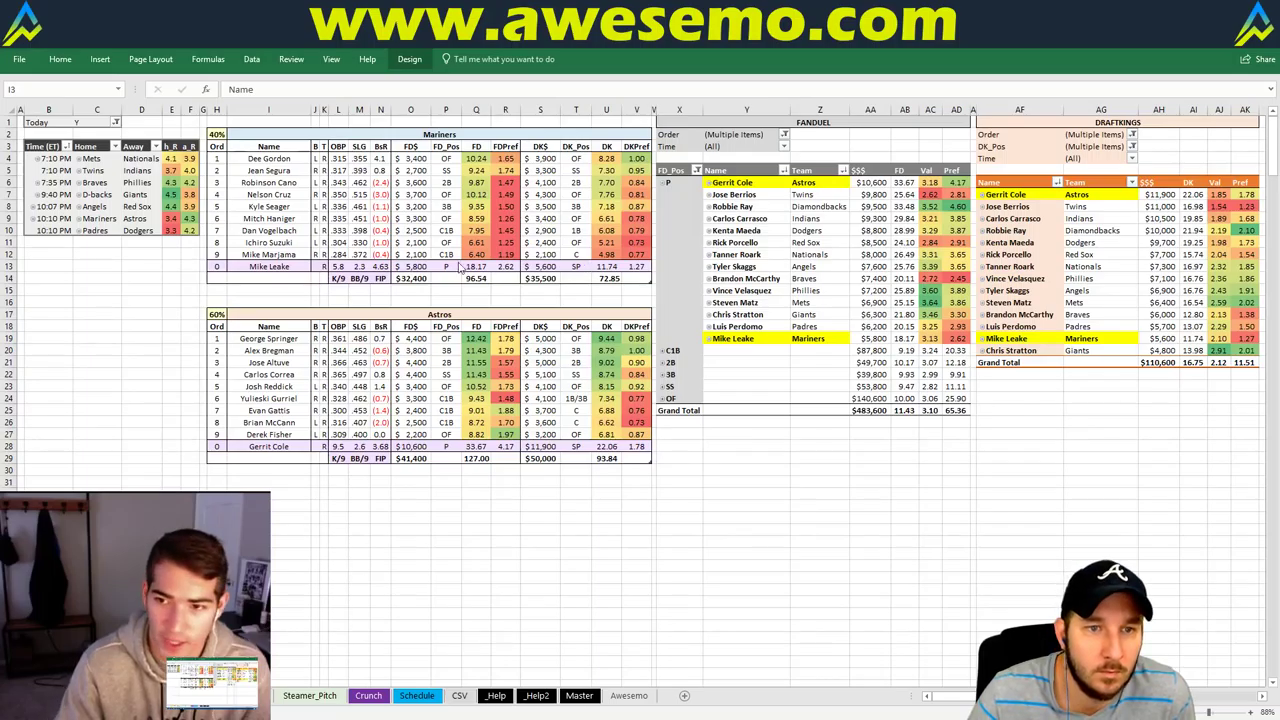
{"action": "left_click", "coordinate": [150, 313]}
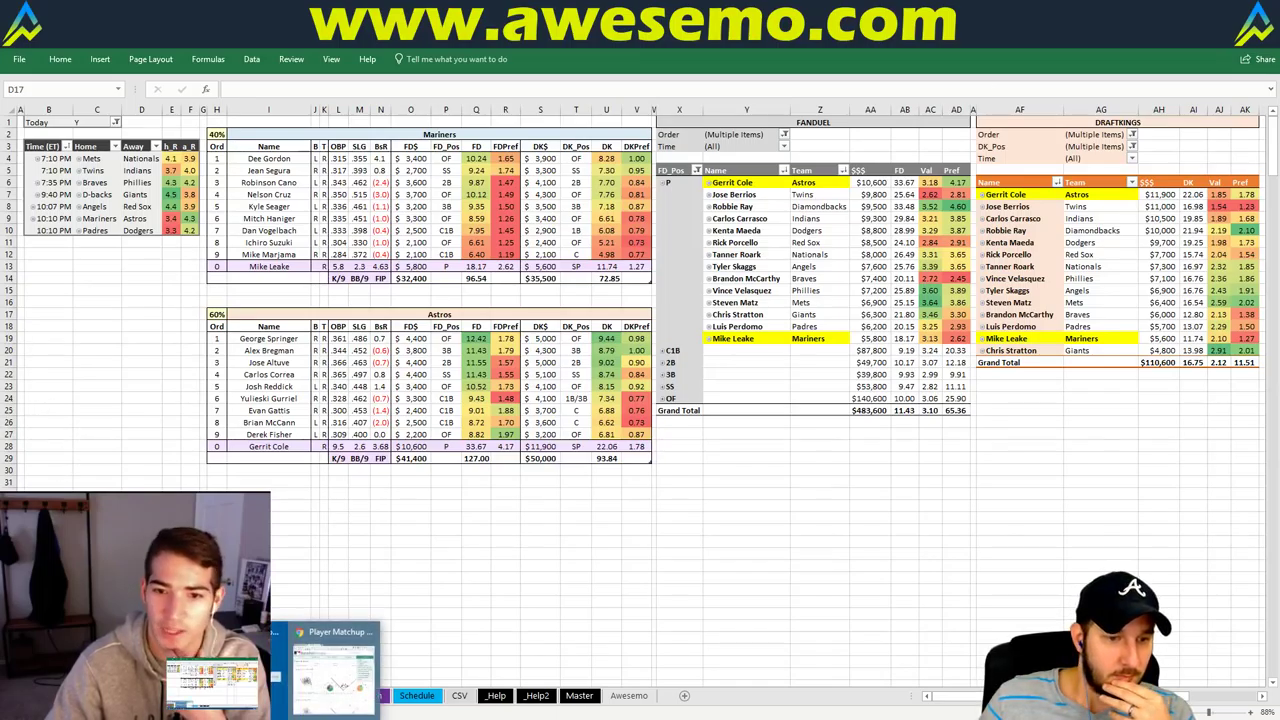
Switch to the FantasyCruncher lineups page, look further down the list of players used, and return to the Excel workbook
{"action": "left_click", "coordinate": [330, 635]}
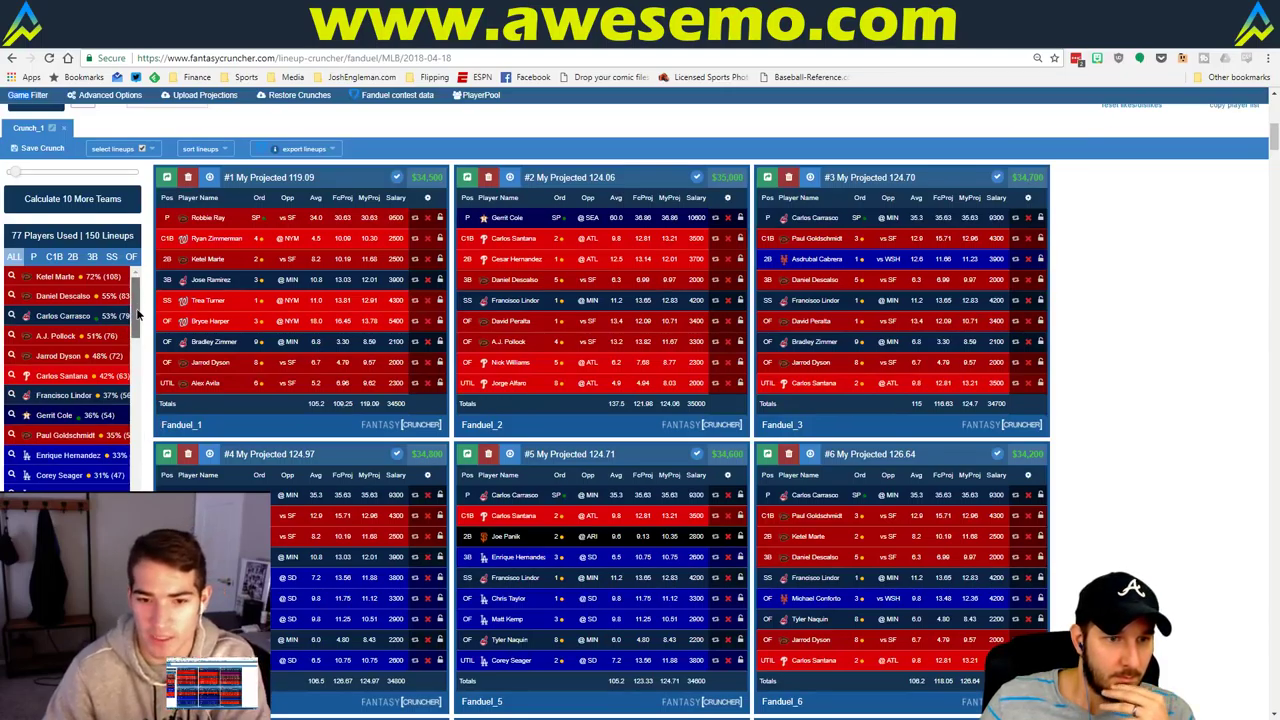
{"action": "left_click_drag", "start_coordinate": [137, 307], "coordinate": [137, 352]}
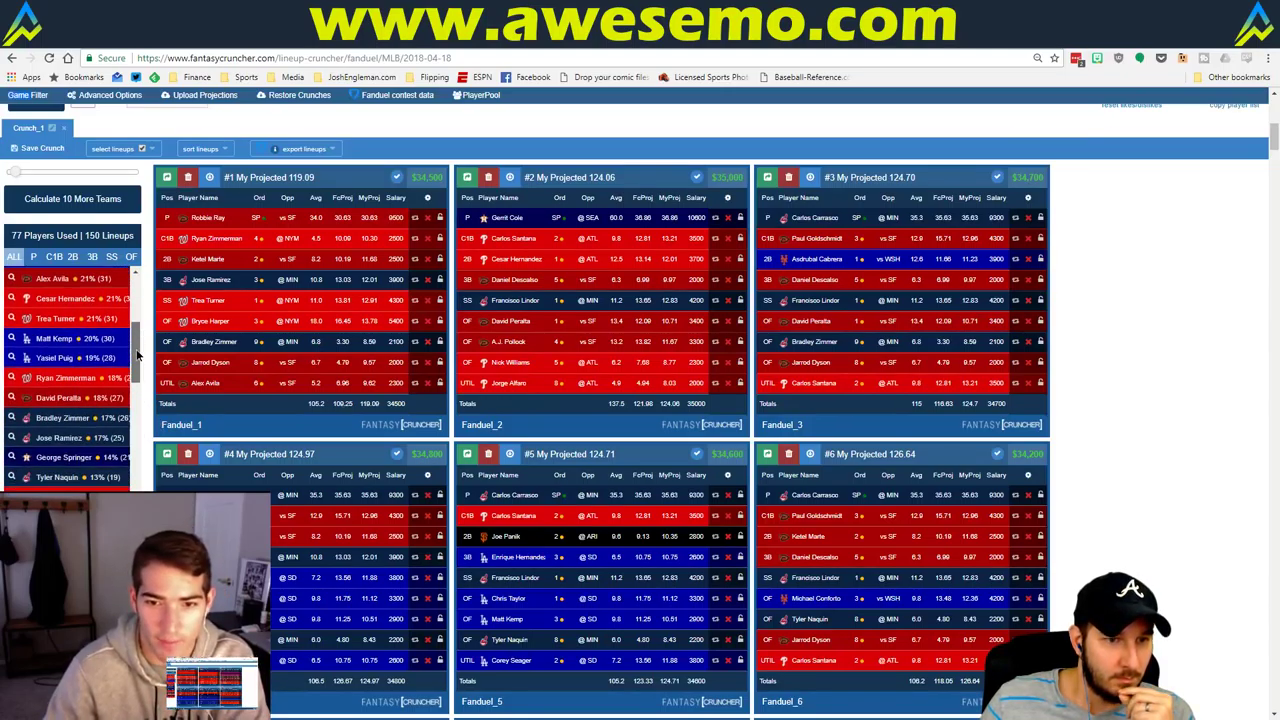
{"action": "scroll", "coordinate": [137, 355], "scroll_direction": "down", "scroll_amount": 3}
{"action": "key", "text": "alt+Tab"}
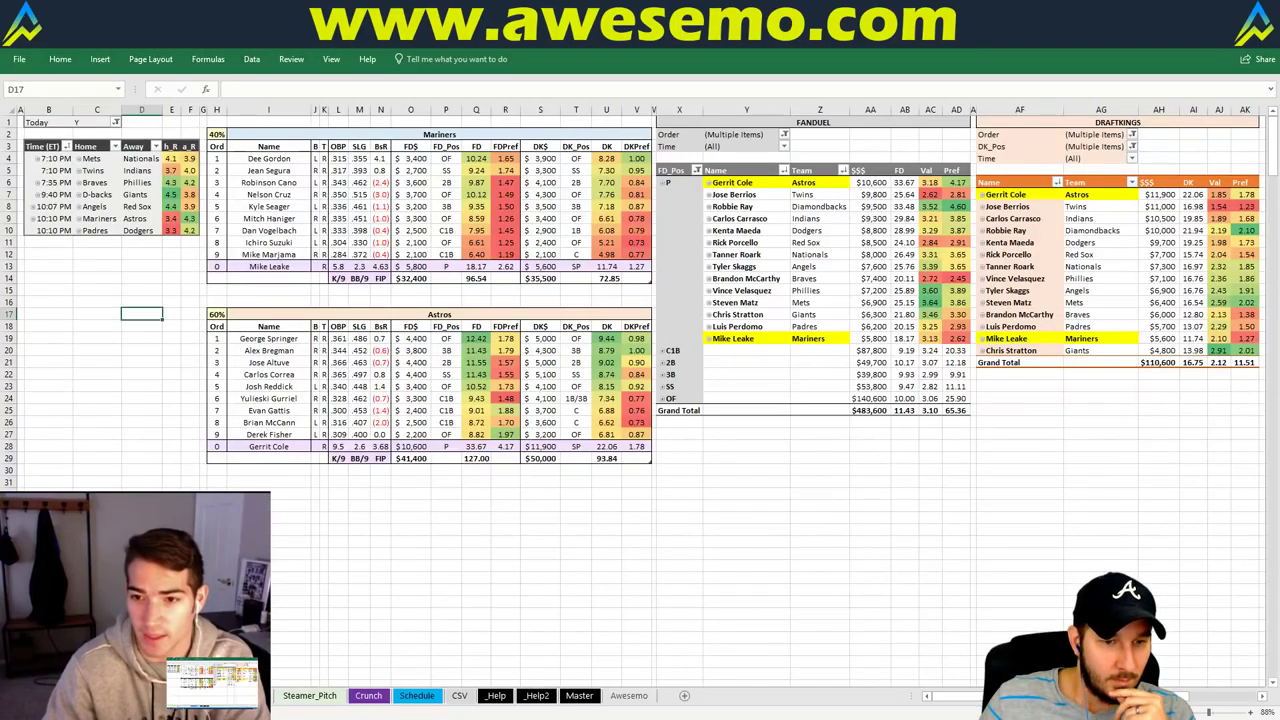
Snooze the MLB Hitters and Stacks Articles reminder until 5 minutes before start
{"action": "left_click", "coordinate": [280, 516]}
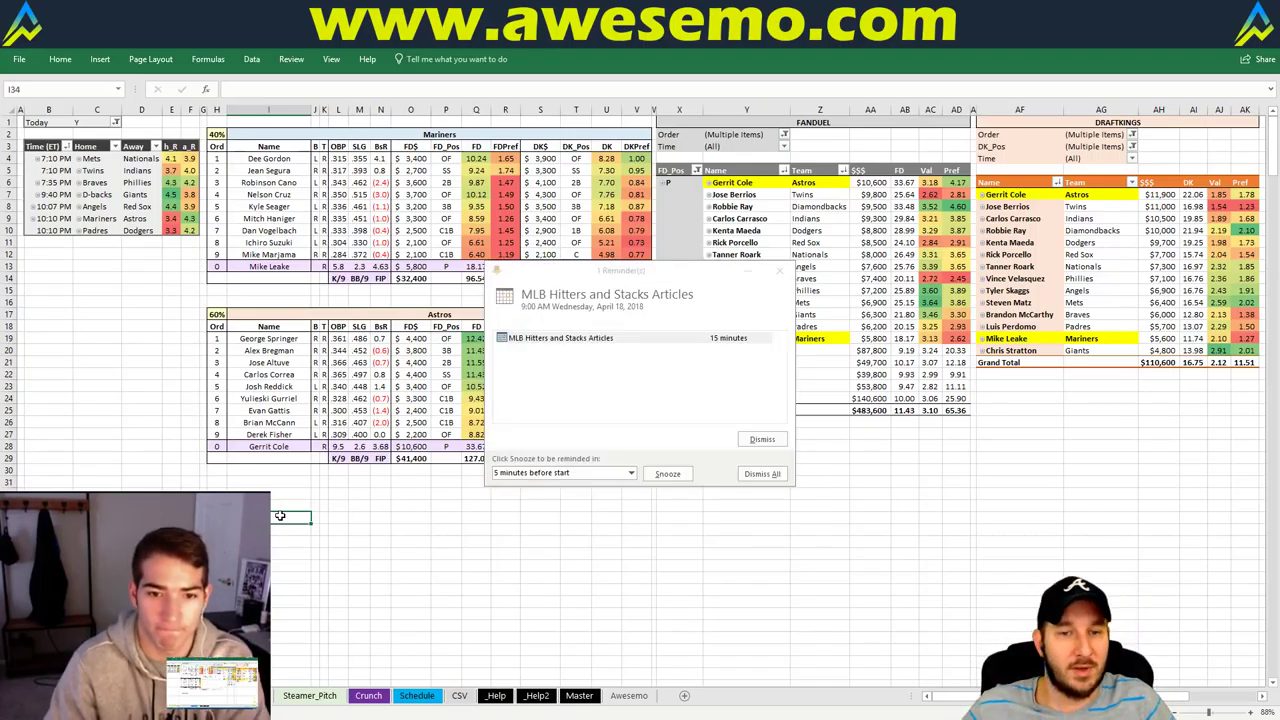
{"action": "left_click", "coordinate": [668, 474]}
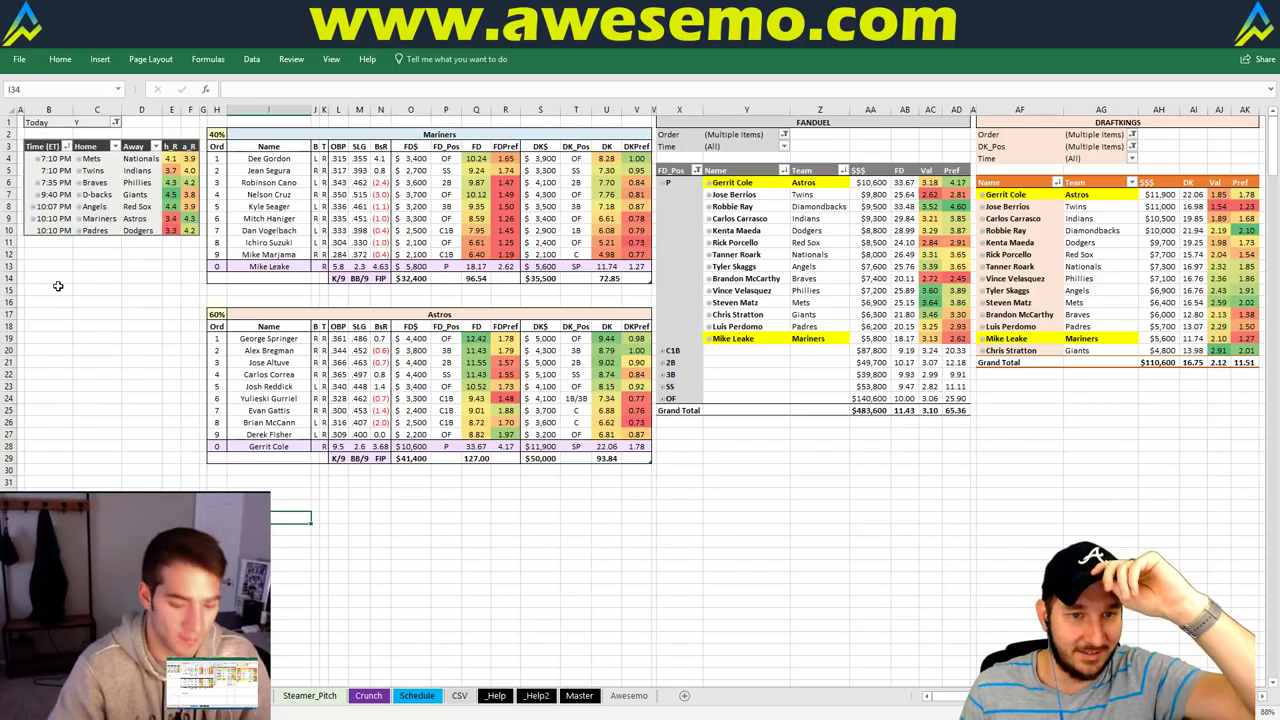
Change the matchup table's home team to Padres to load the Padres game's projections
{"action": "left_click", "coordinate": [95, 265]}
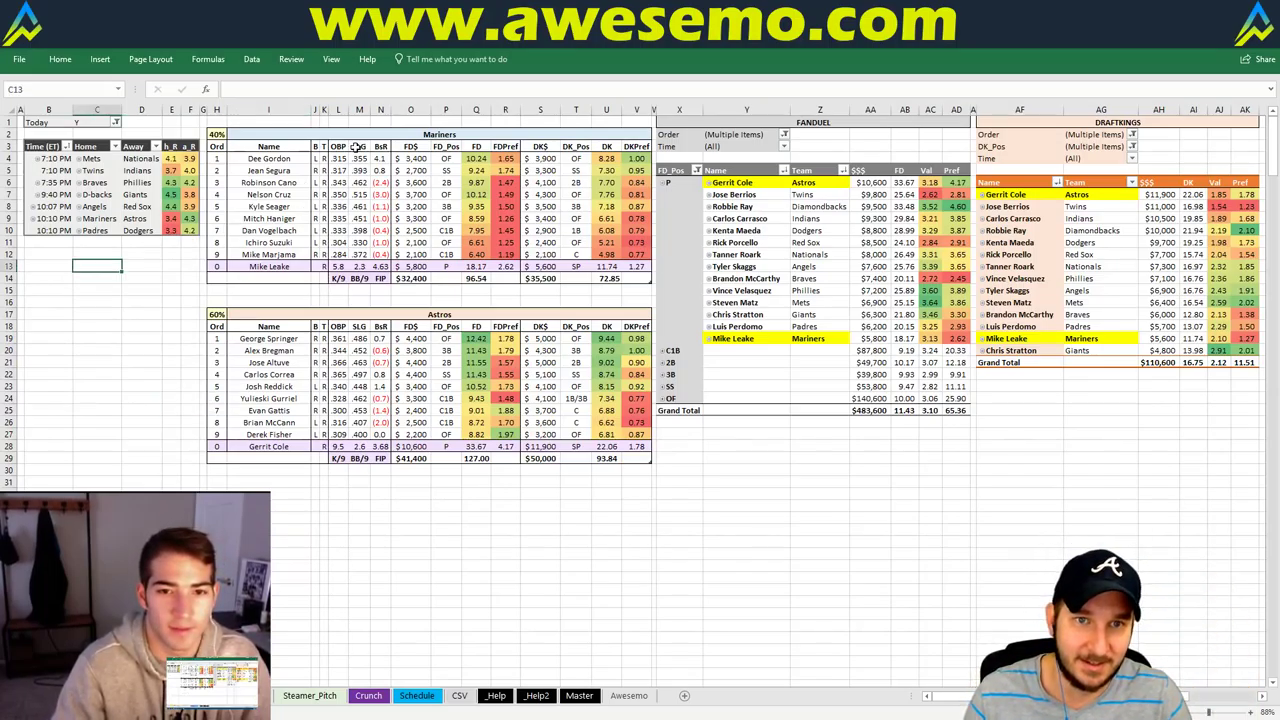
{"action": "left_click", "coordinate": [381, 134]}
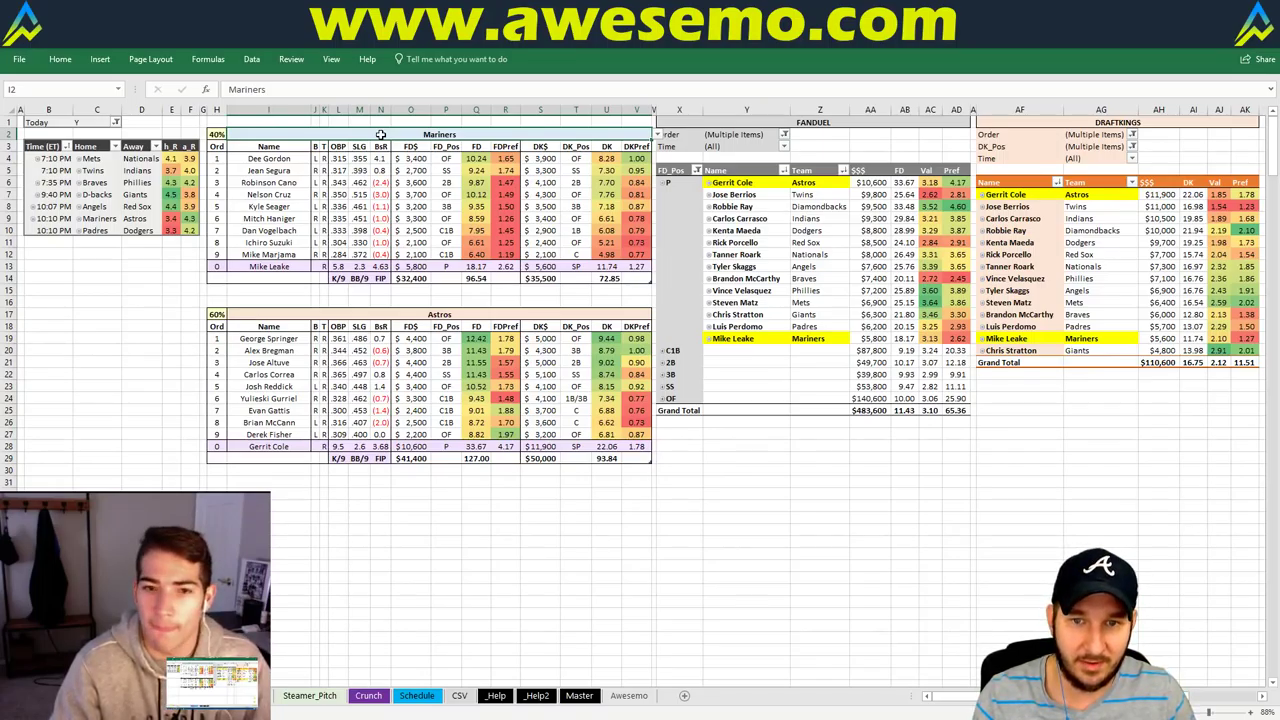
{"action": "type", "text": "Padres"}
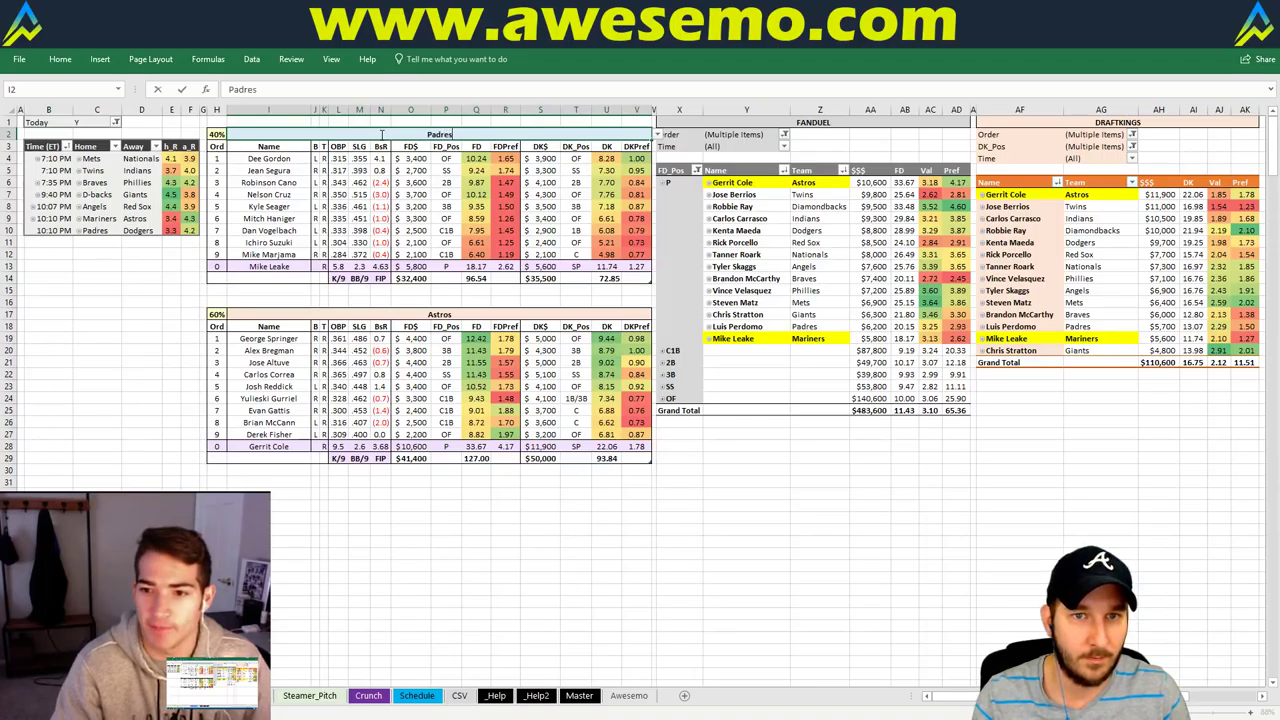
{"action": "key", "text": "Return"}
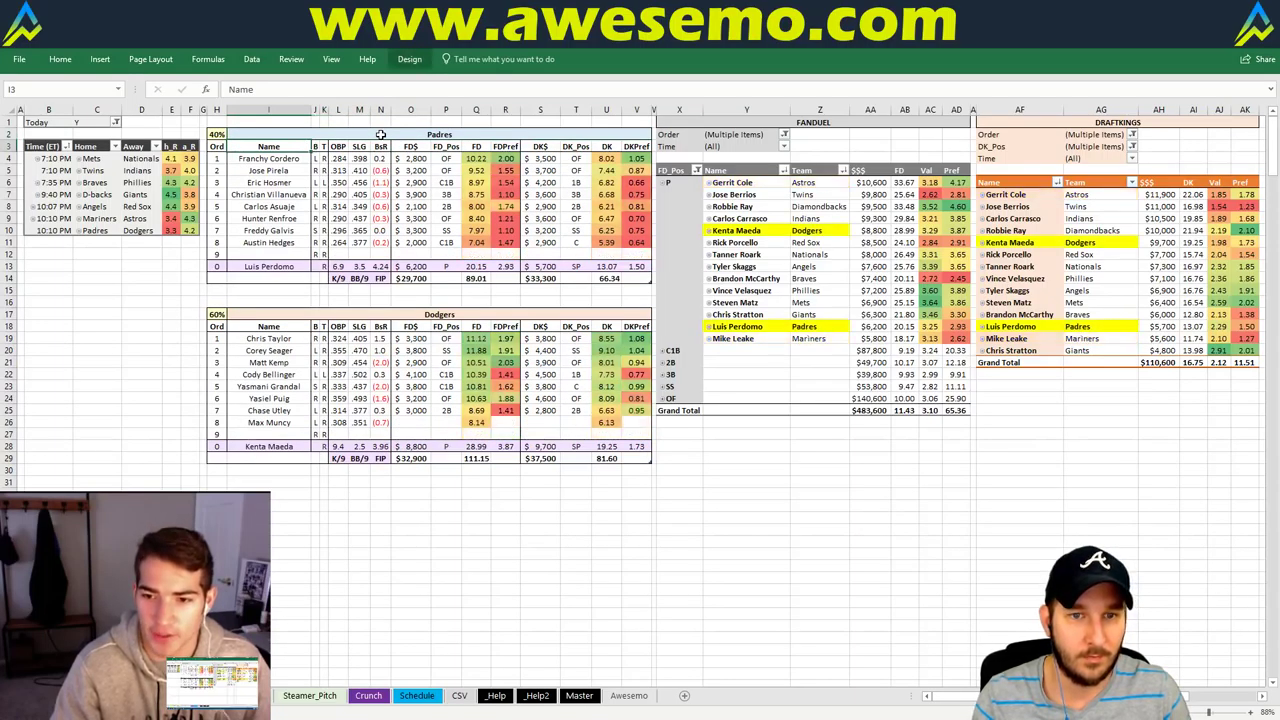
{"action": "left_click", "coordinate": [104, 315]}
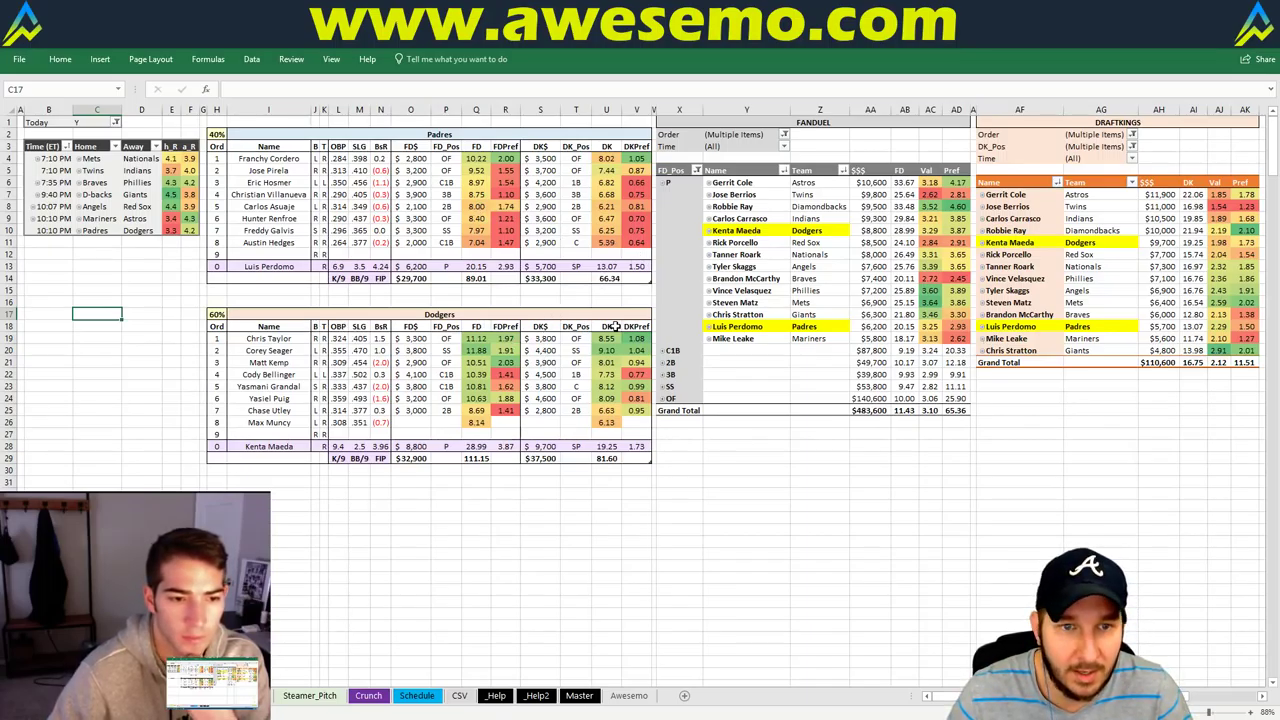
{"action": "left_click", "coordinate": [103, 288]}
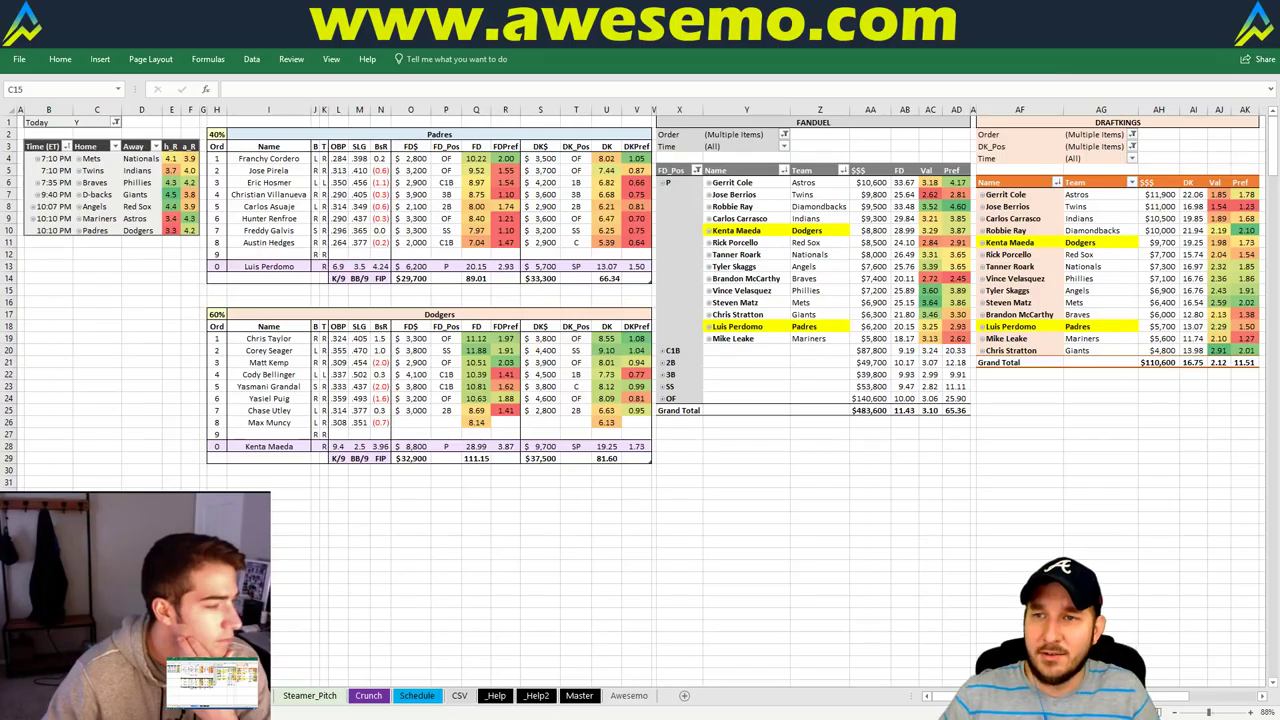
Filter the DraftKings table's DK_Pos to catchers, review their projections, and restore the pitcher view
{"action": "left_click", "coordinate": [1131, 146]}
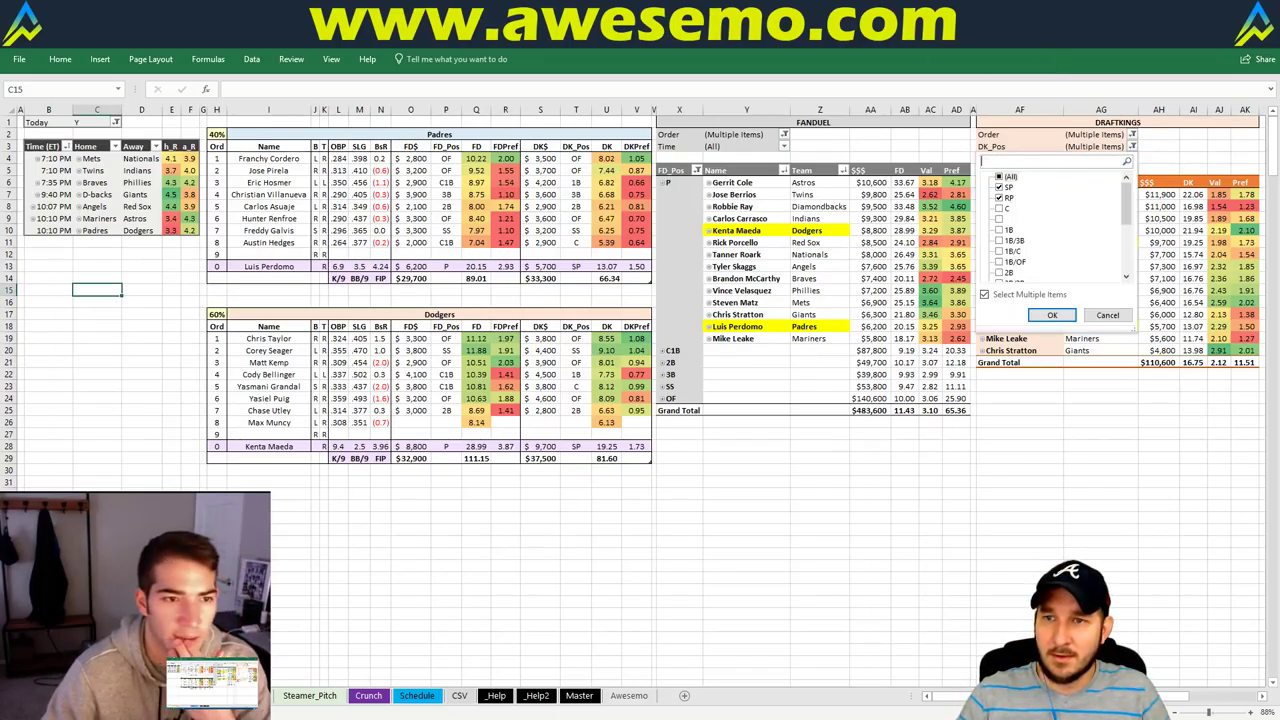
{"action": "type", "text": "c"}
{"action": "key", "text": "Return"}
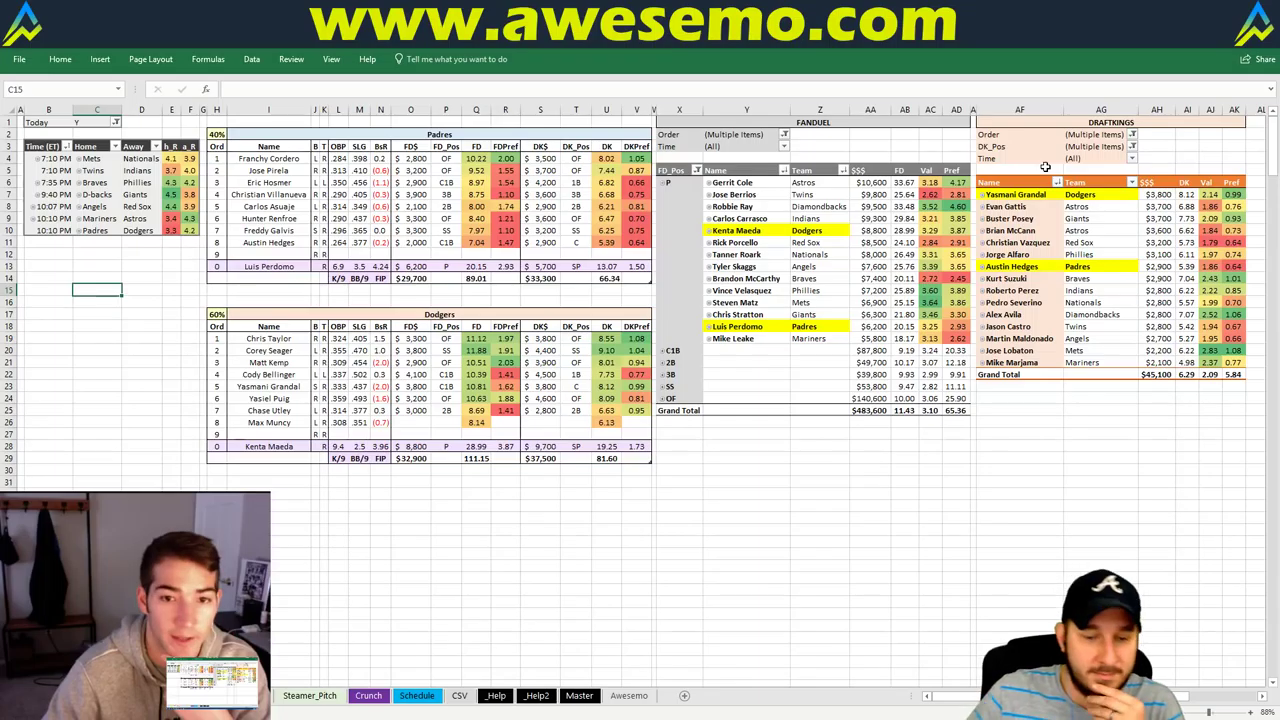
{"action": "key", "text": "alt+F5"}
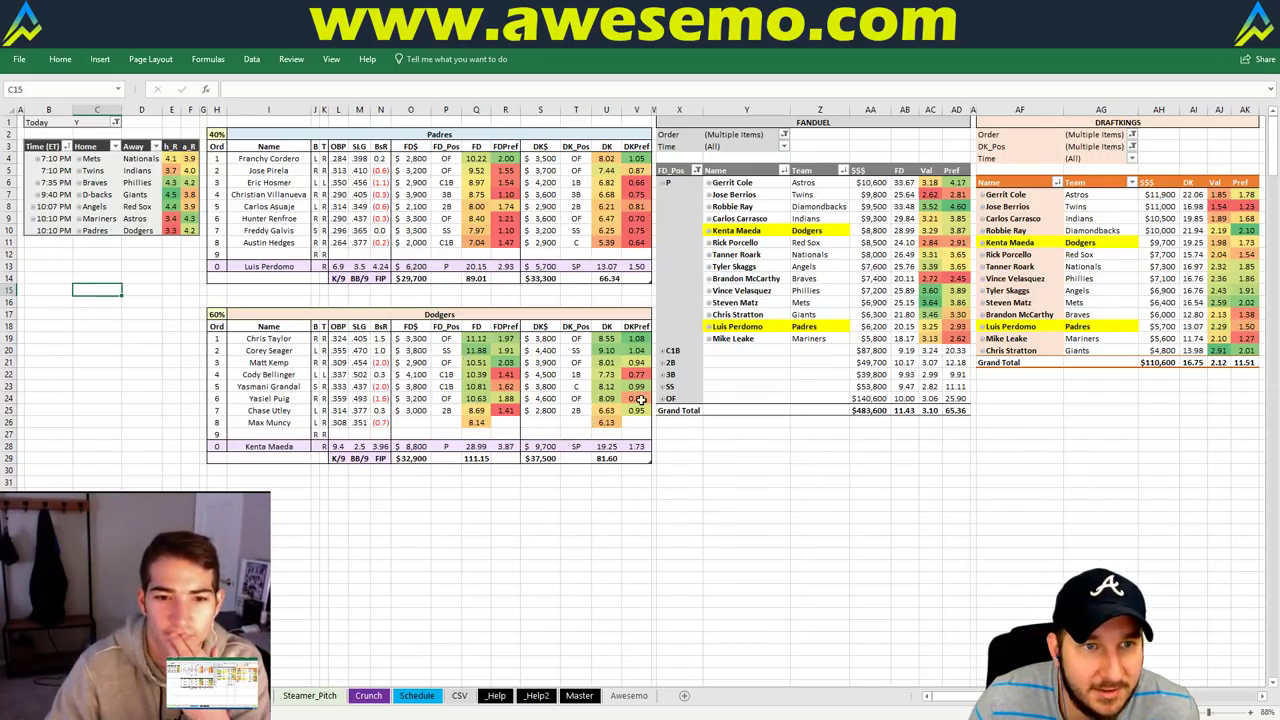
{"action": "left_click", "coordinate": [800, 437]}
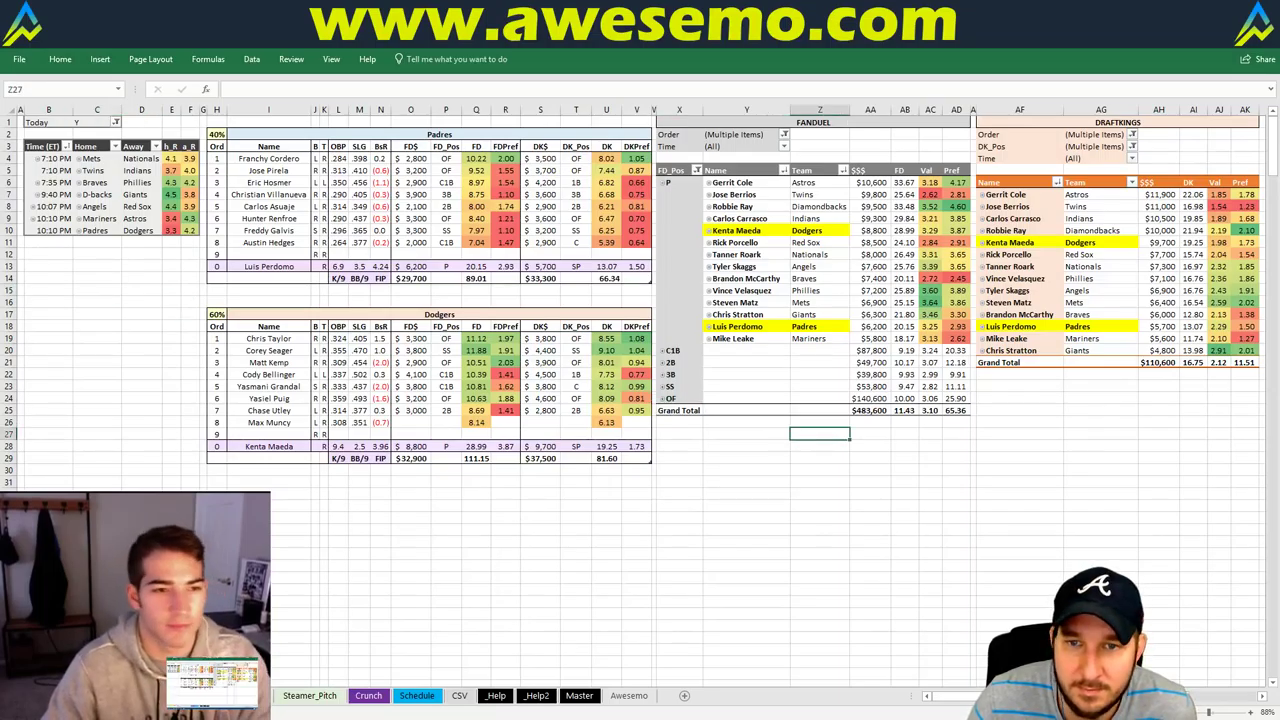
Switch to the FantasyCruncher lineups page and examine player usage for pitchers only, then for all positions
{"action": "key", "text": "alt+Tab"}
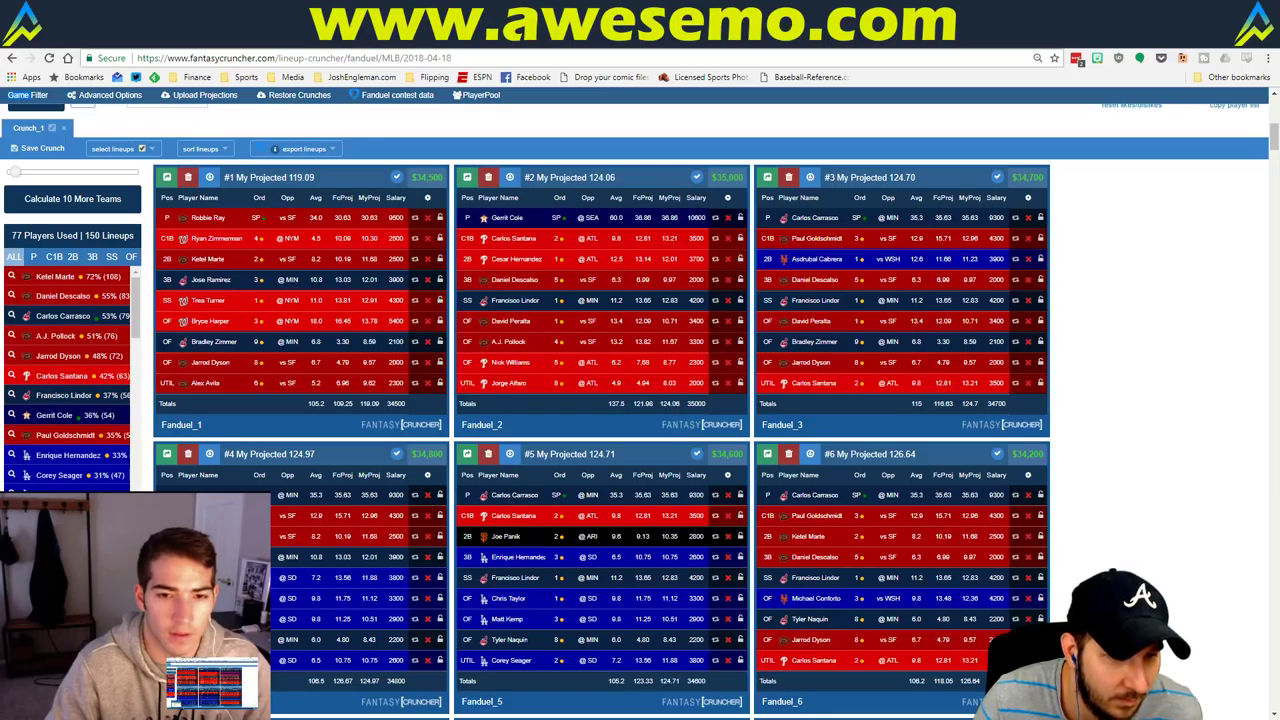
{"action": "key", "text": "alt+Tab"}
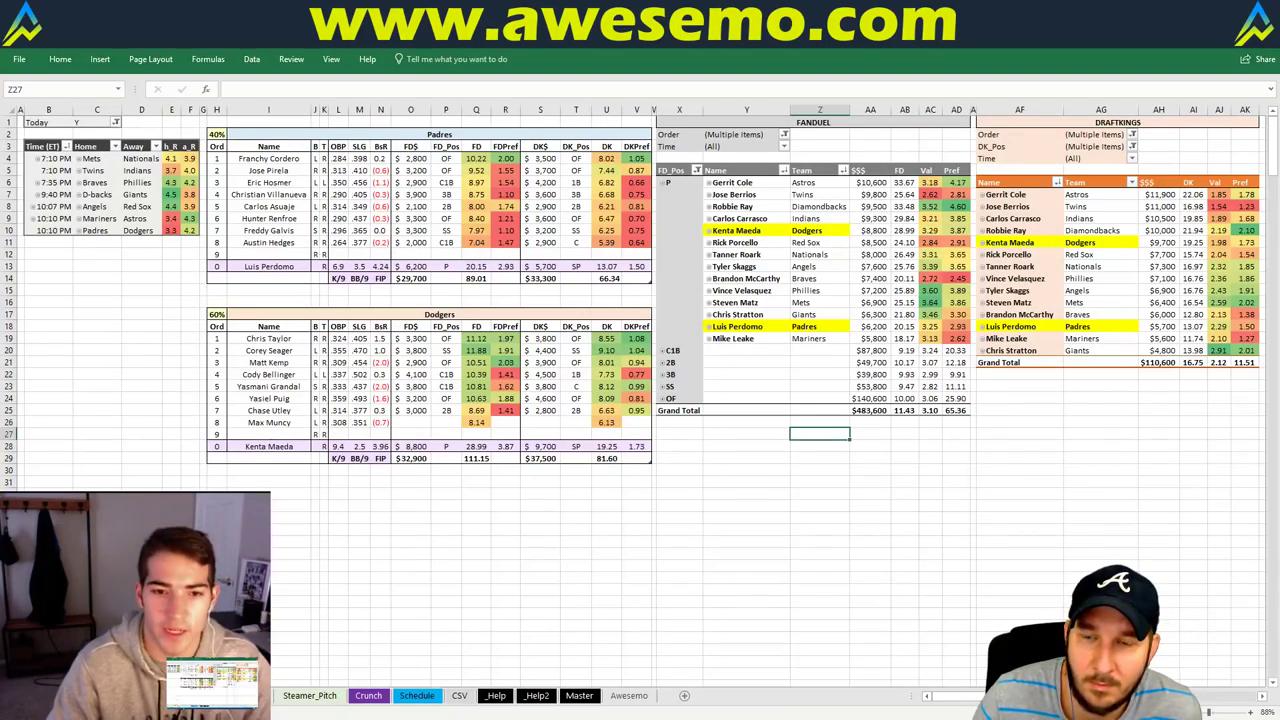
{"action": "mouse_move", "coordinate": [335, 718]}
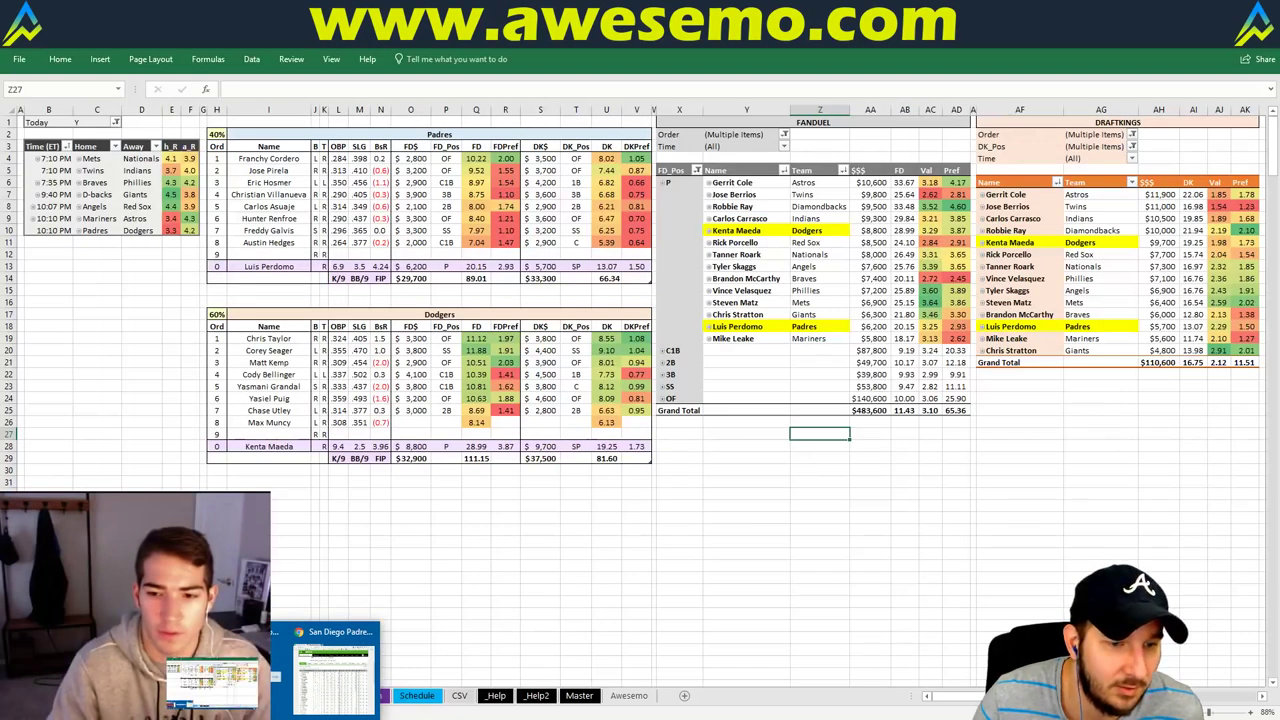
{"action": "left_click", "coordinate": [333, 680]}
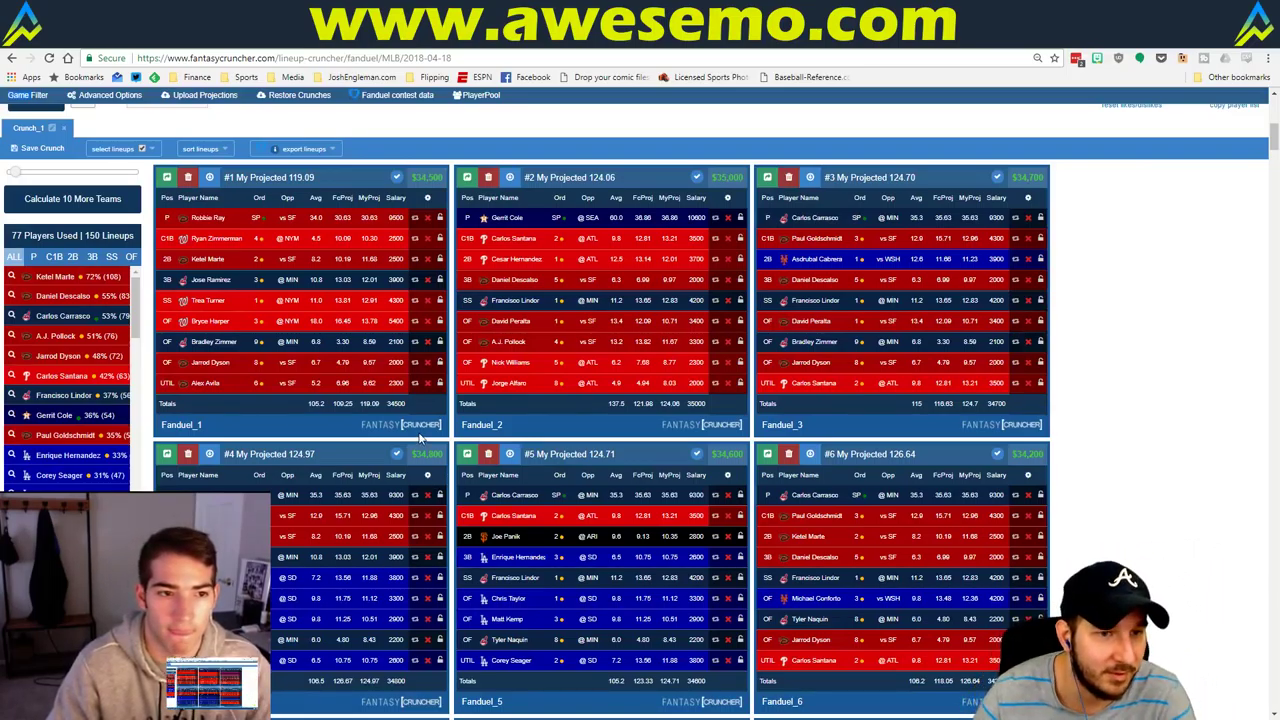
{"action": "left_click", "coordinate": [33, 257]}
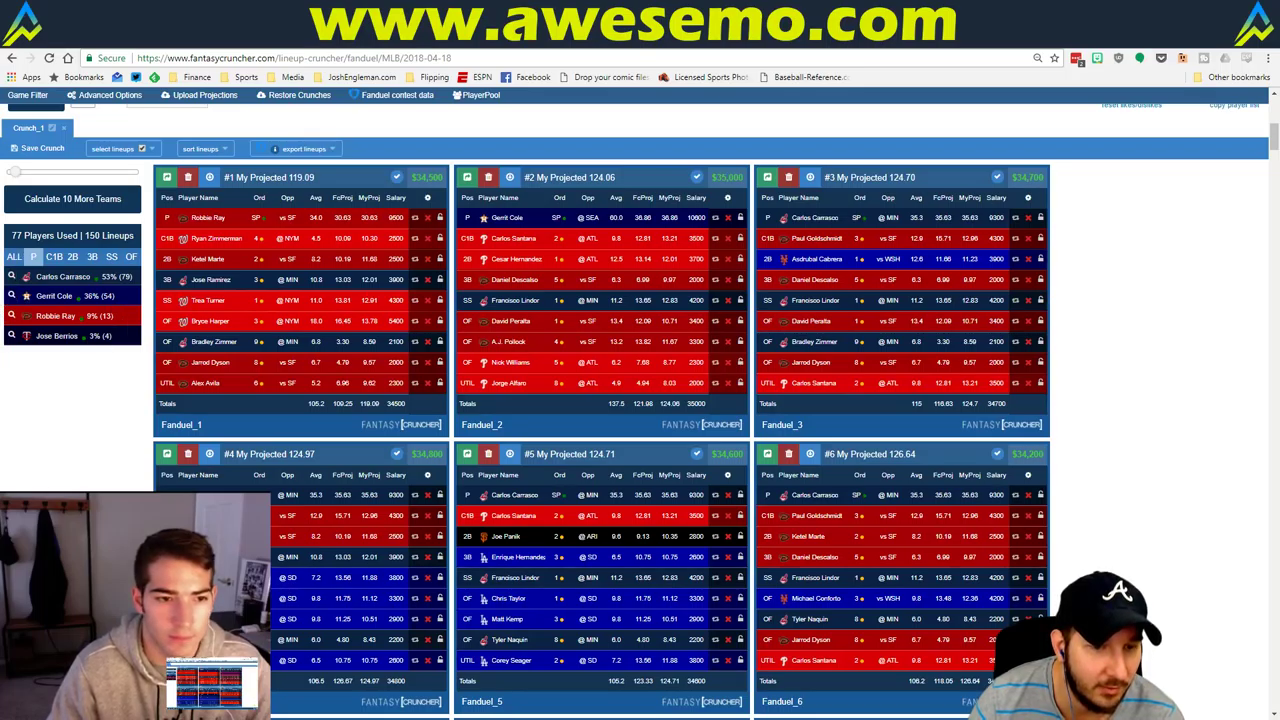
{"action": "left_click", "coordinate": [14, 256]}
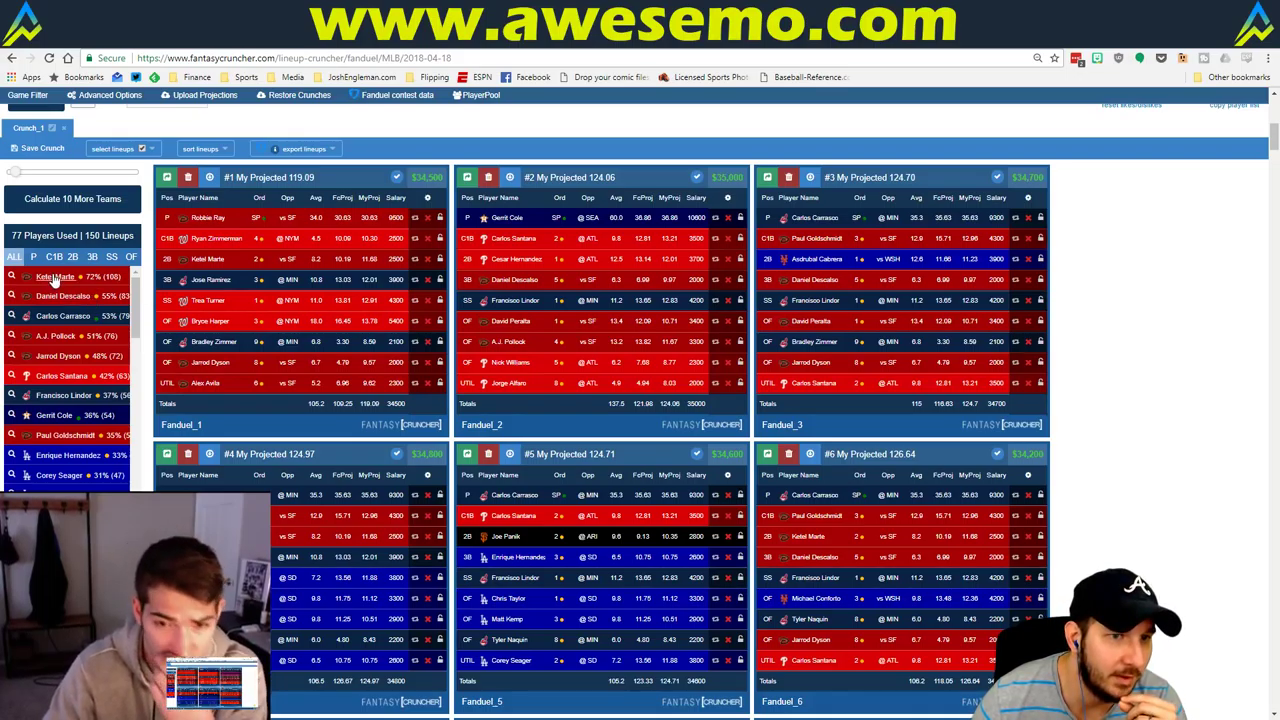
{"action": "key", "text": "alt+Tab"}
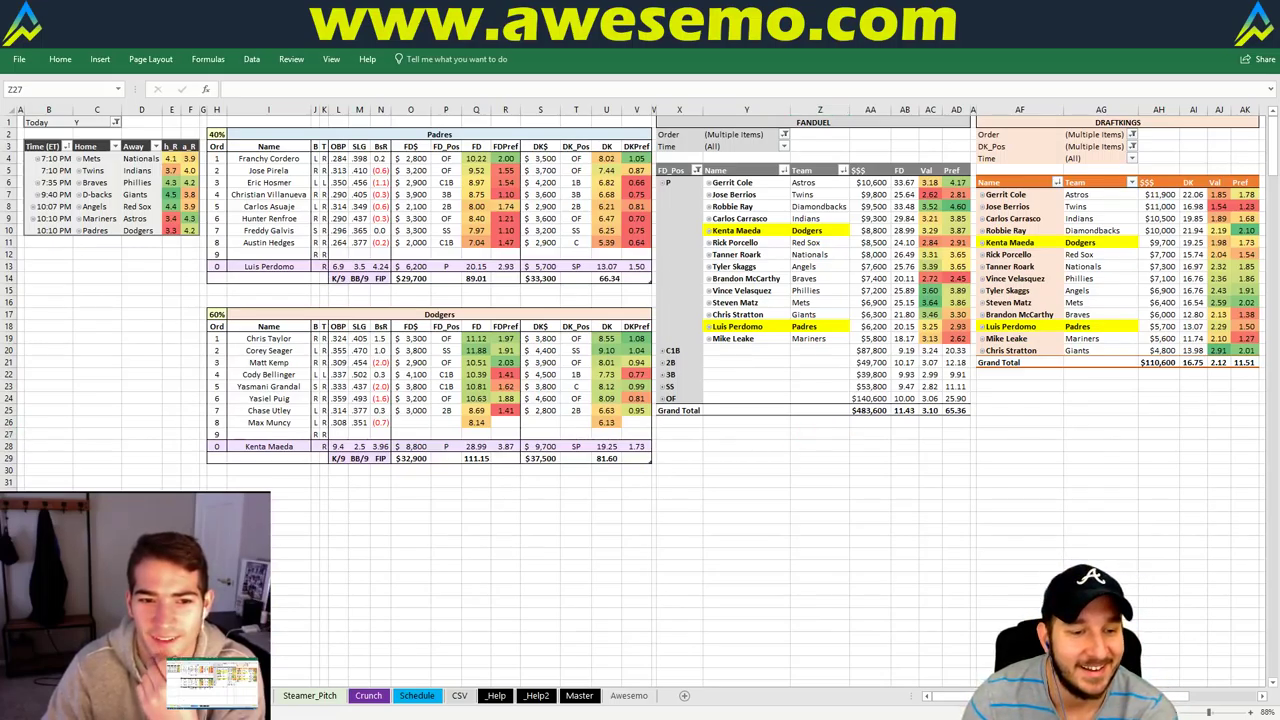
{"action": "key", "text": "alt+Tab"}
{"action": "left_click", "coordinate": [31, 257]}
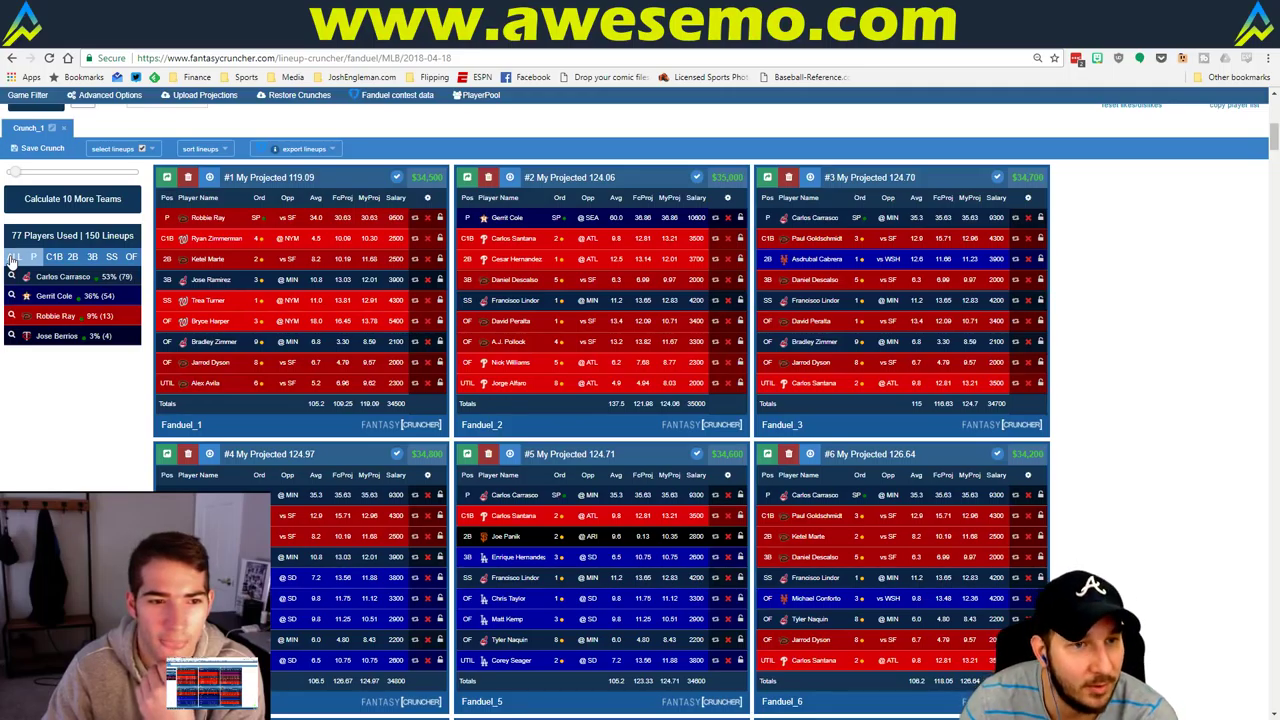
{"action": "left_click", "coordinate": [14, 257]}
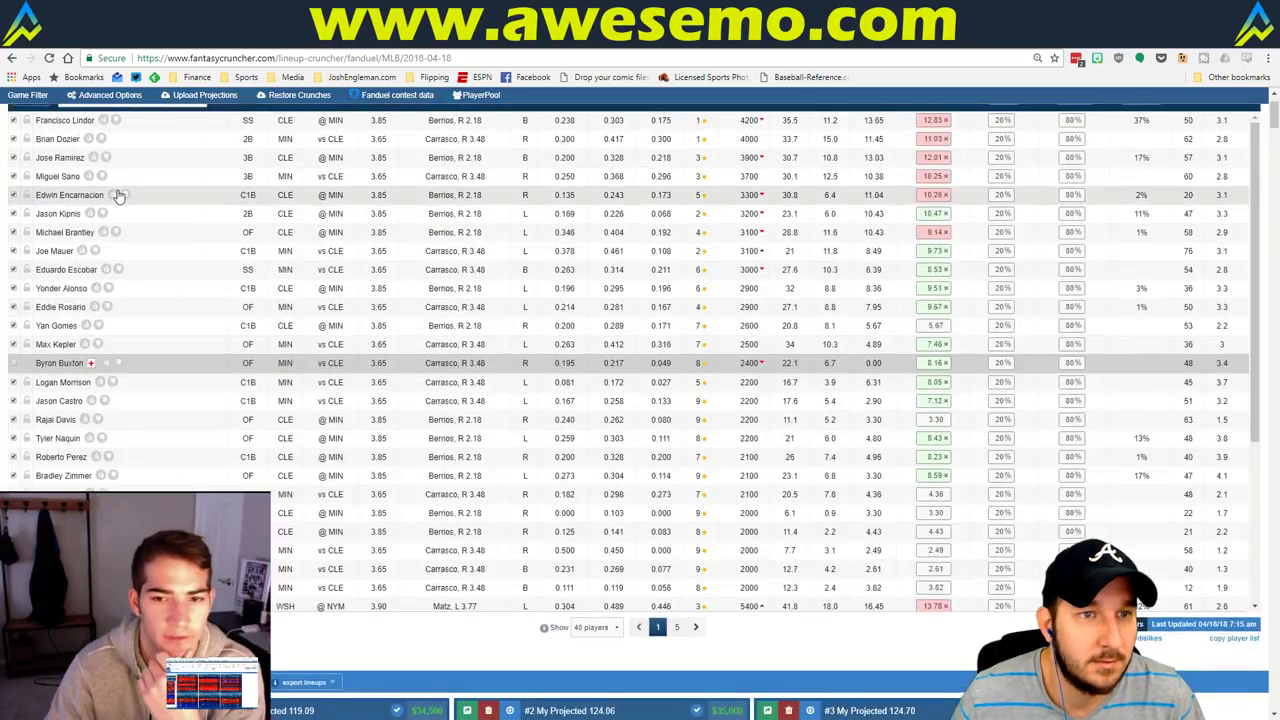
Open FantasyCruncher's MLB lineup optimizer for DraftKings and go to its page for uploading player projections
{"action": "scroll", "coordinate": [190, 150], "scroll_direction": "up", "scroll_amount": 2}
{"action": "mouse_move", "coordinate": [190, 105]}
{"action": "mouse_move", "coordinate": [230, 101]}
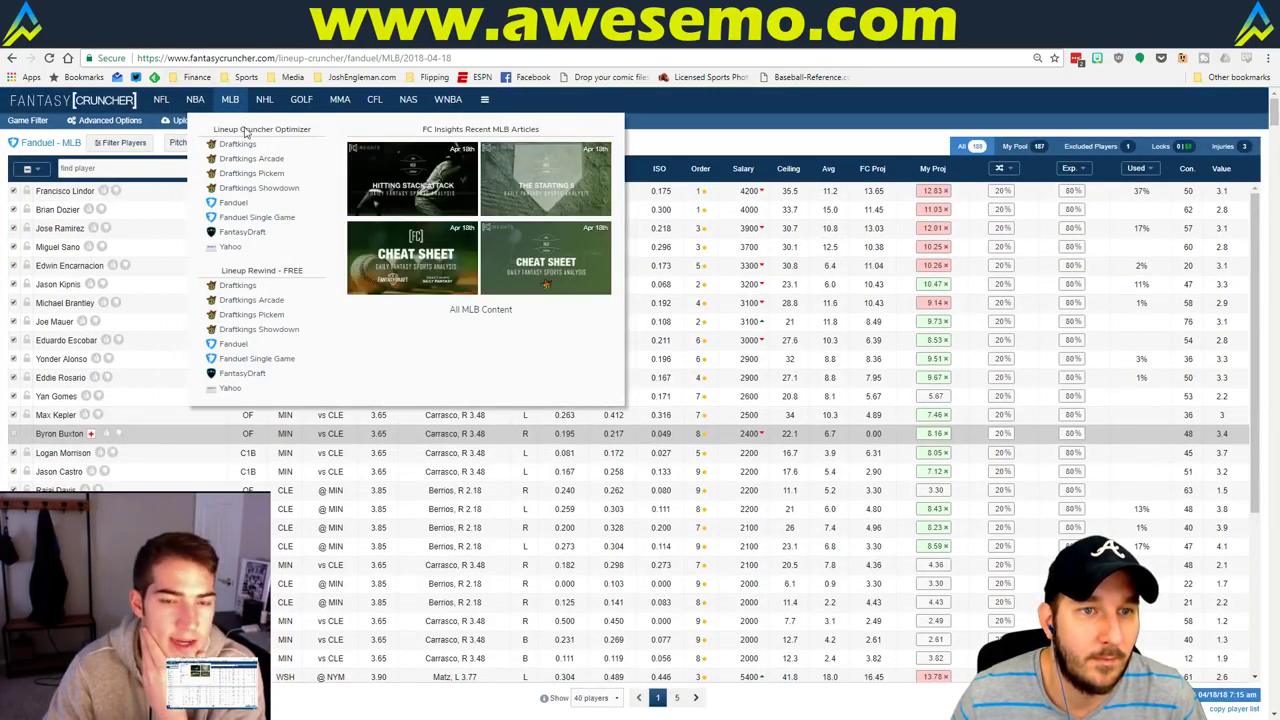
{"action": "left_click", "coordinate": [241, 145]}
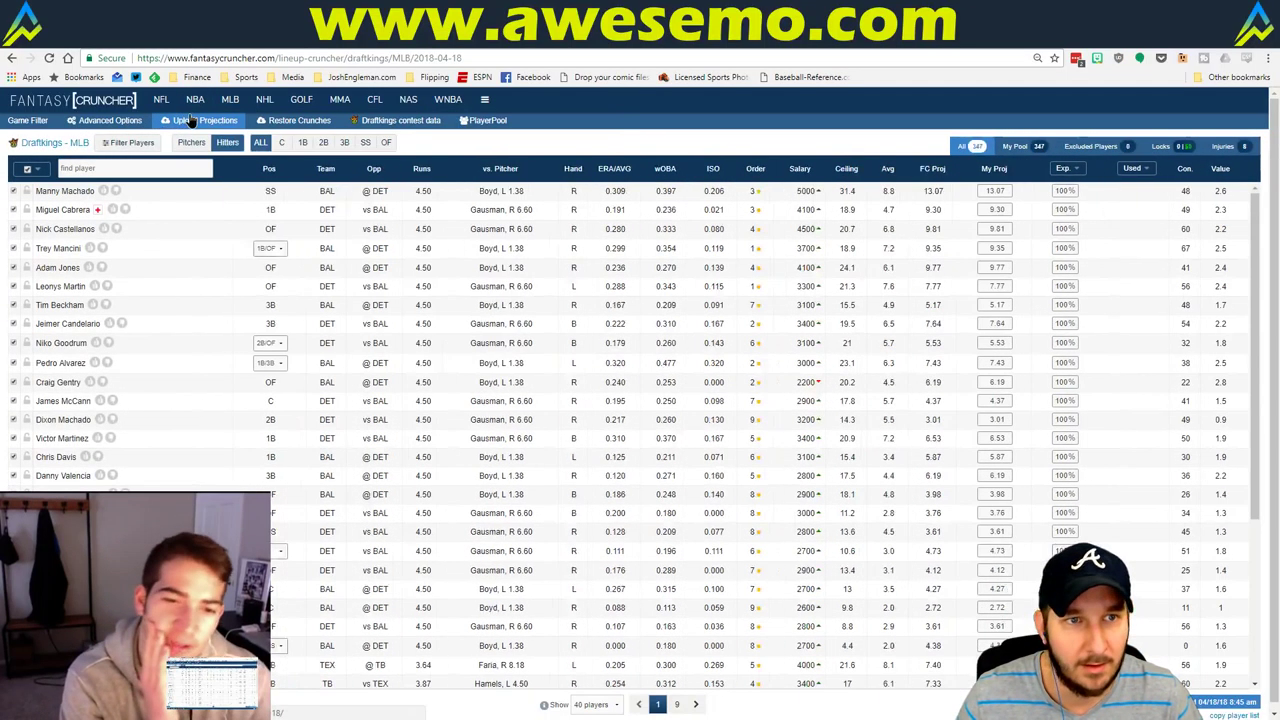
{"action": "left_click", "coordinate": [190, 120]}
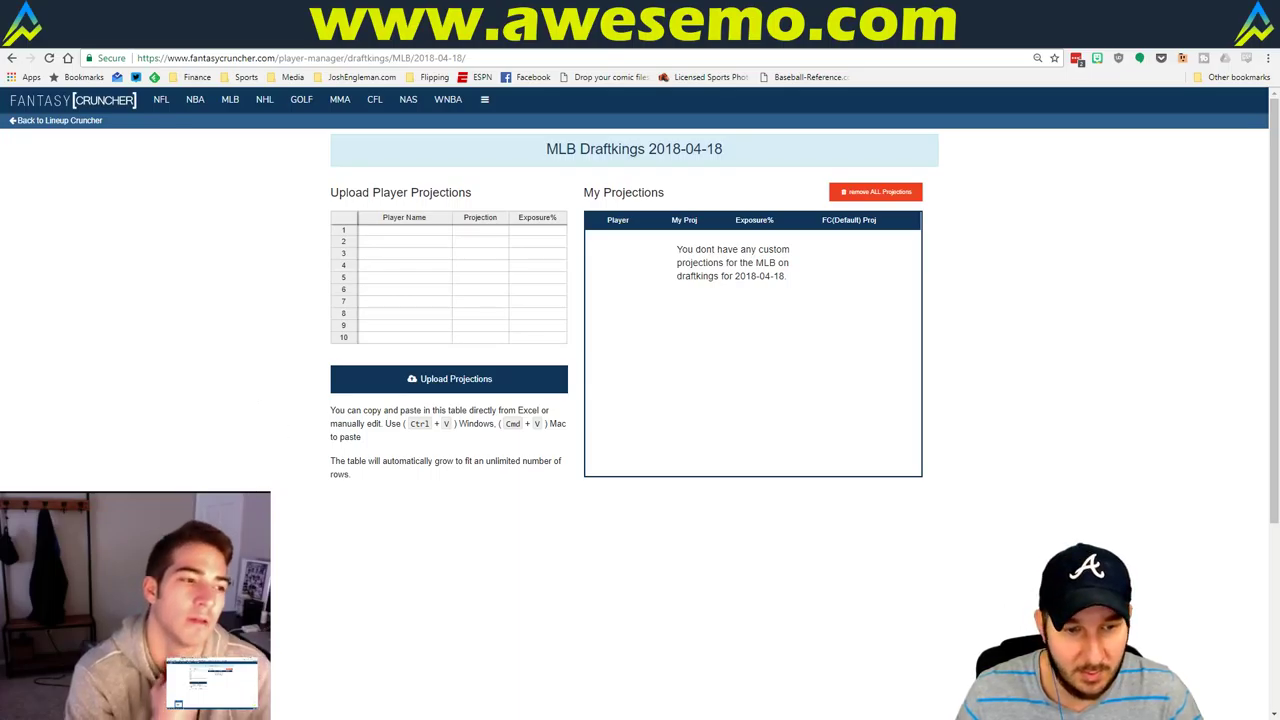
Switch to the Excel workbook's Crunch sheet and move the DK projections column ahead of FD in the hitter pivot table
{"action": "key", "text": "alt+Tab"}
{"action": "left_click", "coordinate": [172, 530]}
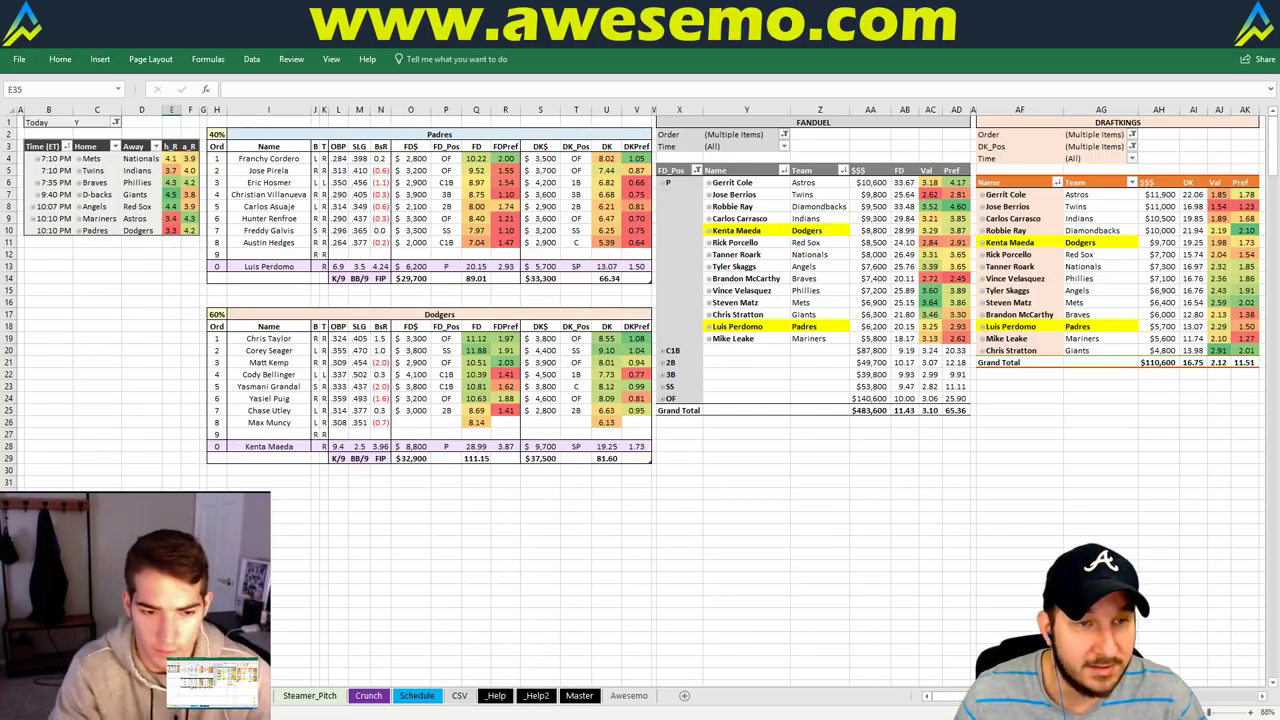
{"action": "key", "text": "ctrl+Page_Down"}
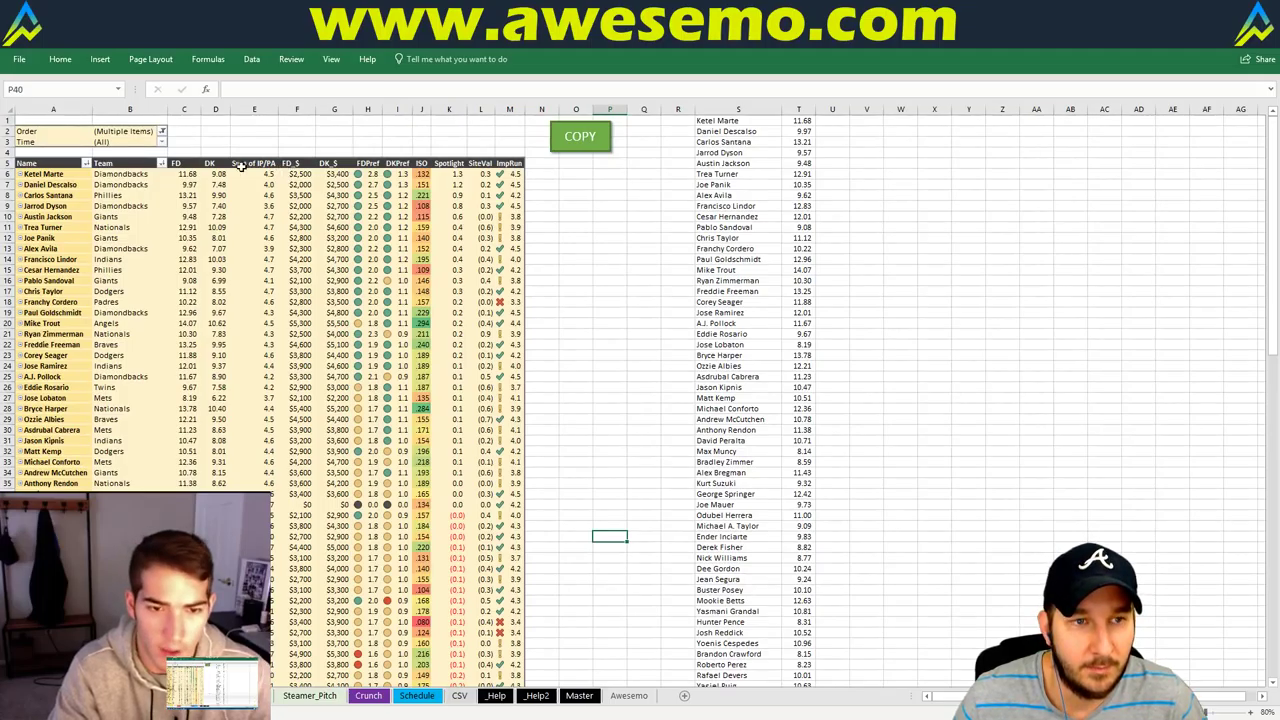
{"action": "left_click", "coordinate": [207, 163]}
{"action": "left_click_drag", "start_coordinate": [212, 163], "coordinate": [168, 160]}
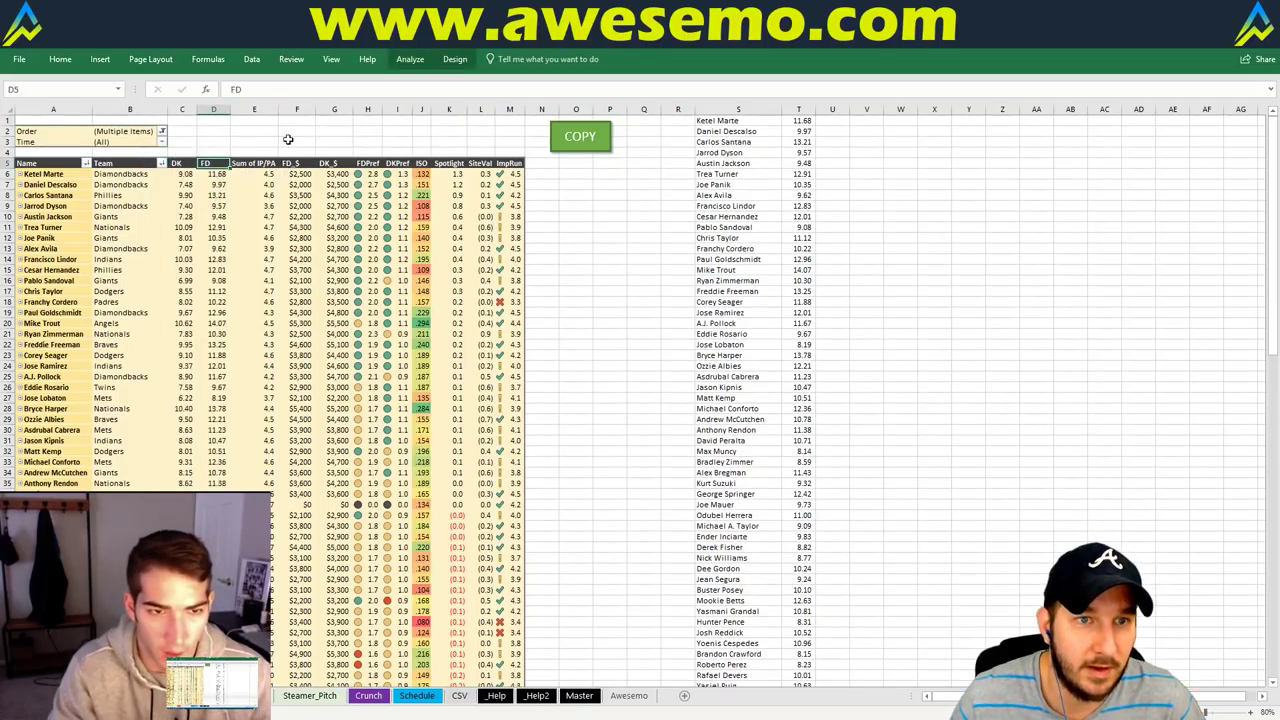
{"action": "left_click", "coordinate": [252, 135]}
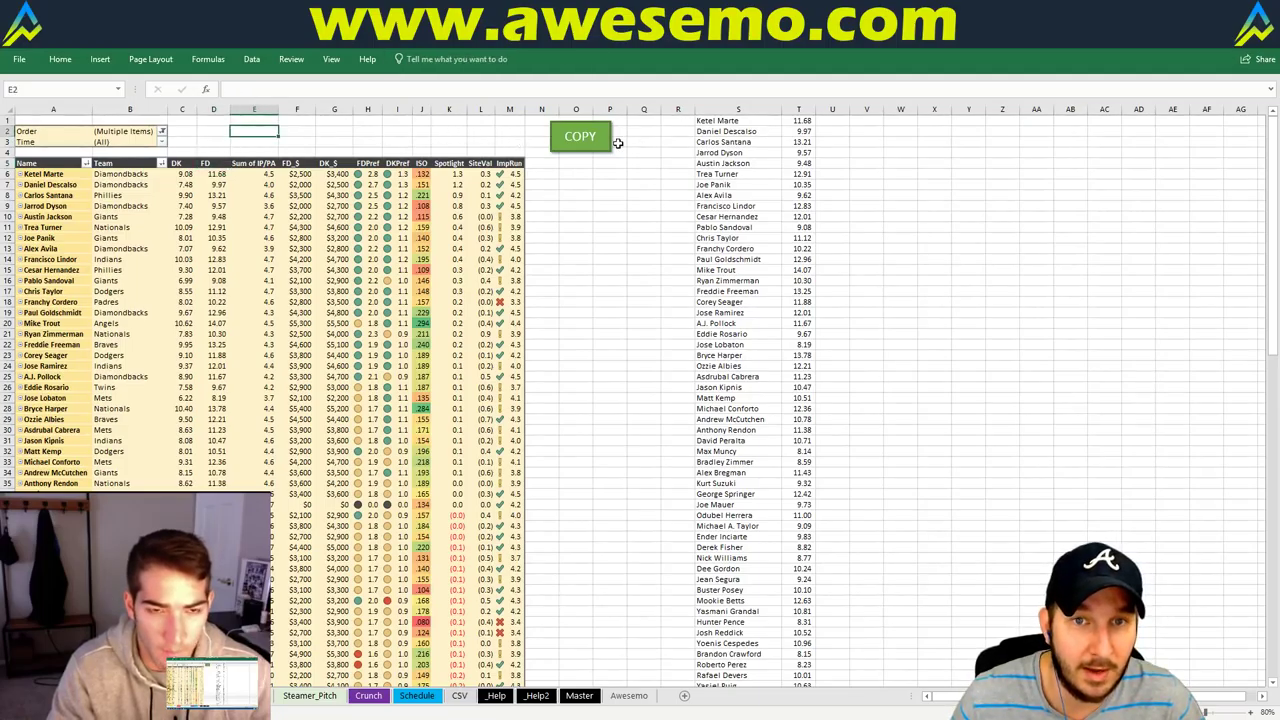
Add 0 and blank to the pivot table's Order filter so all players are included, and run the sheet's COPY macro on the DK projections
{"action": "left_click", "coordinate": [161, 131]}
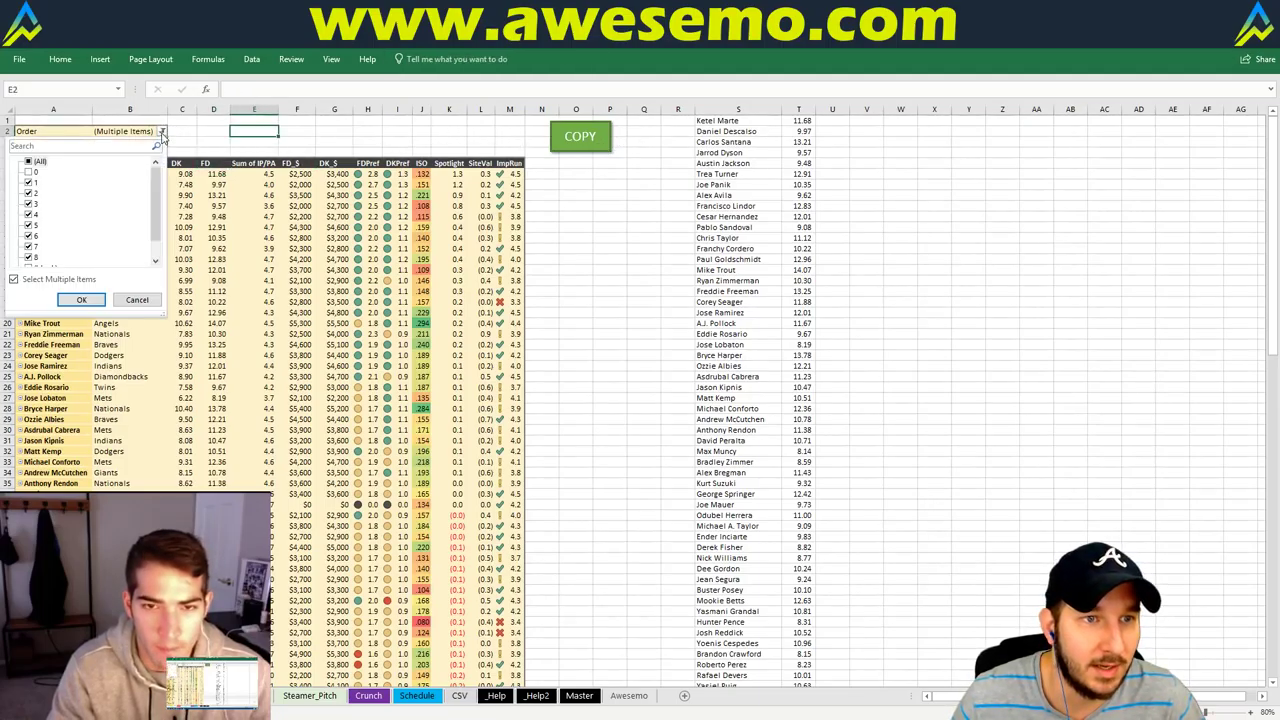
{"action": "left_click", "coordinate": [35, 172]}
{"action": "scroll", "coordinate": [160, 248], "scroll_direction": "down", "scroll_amount": 3}
{"action": "left_click", "coordinate": [36, 250]}
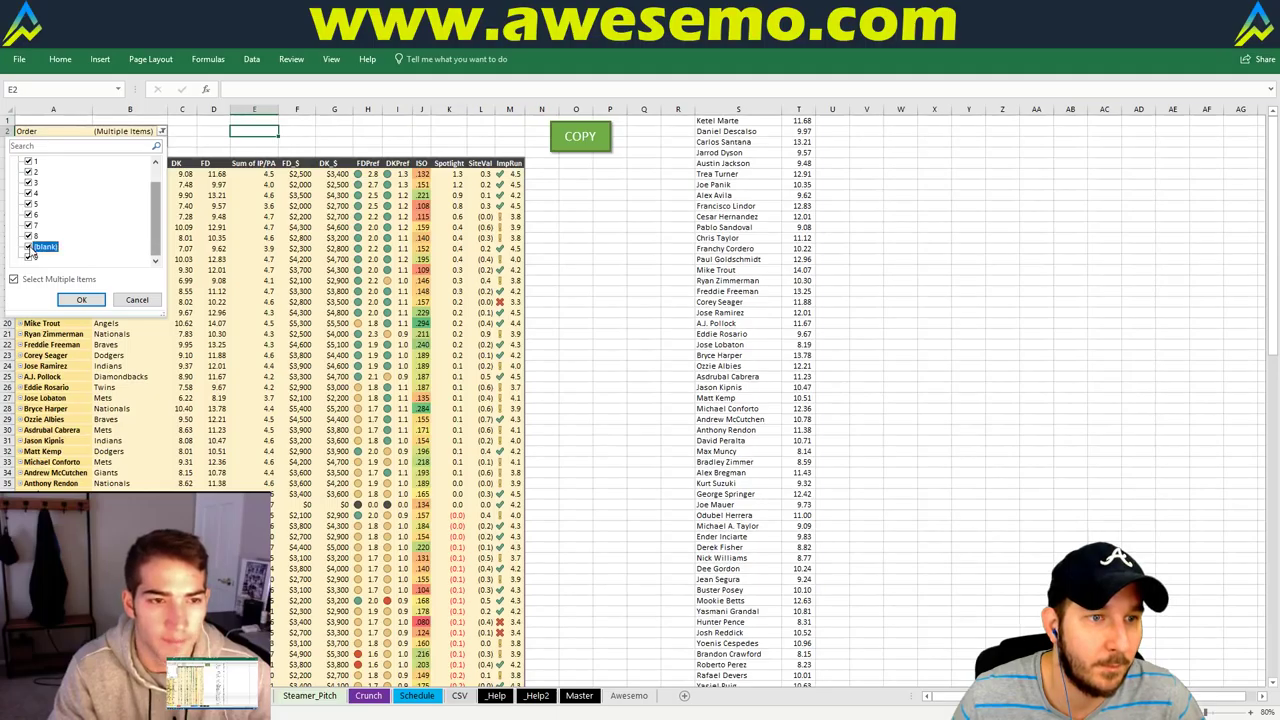
{"action": "left_click", "coordinate": [82, 300]}
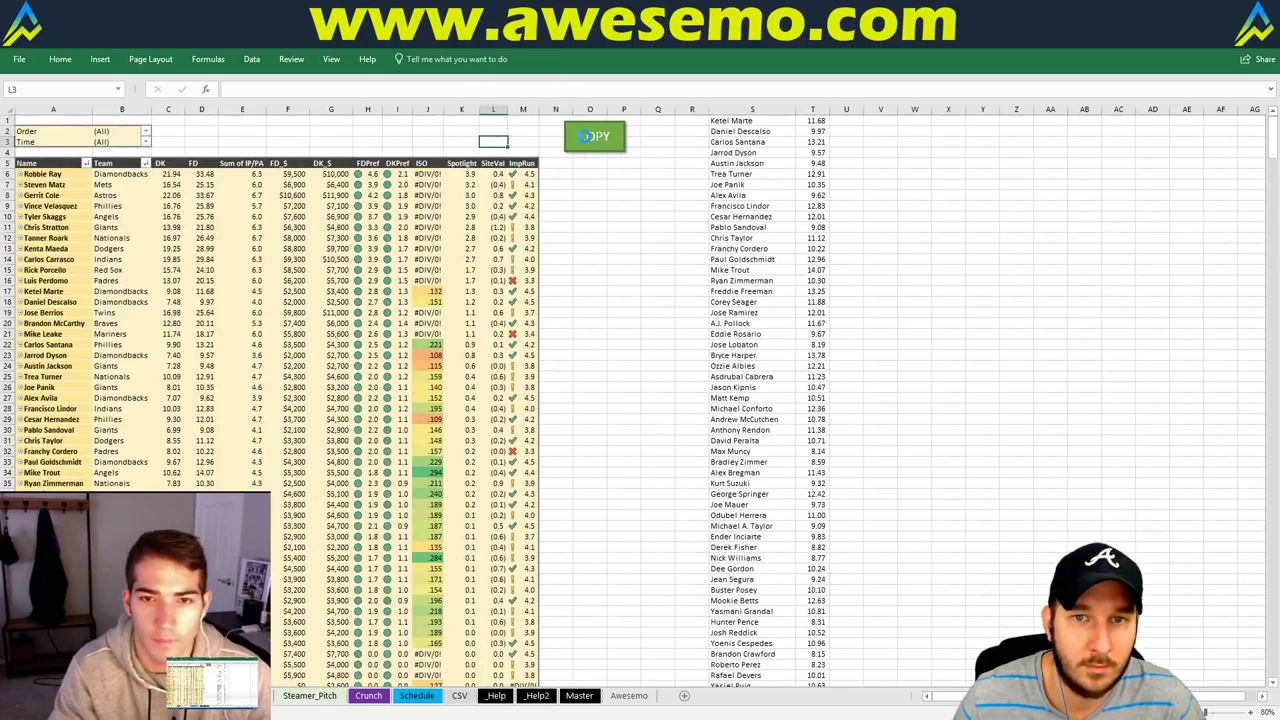
{"action": "left_click", "coordinate": [585, 138]}
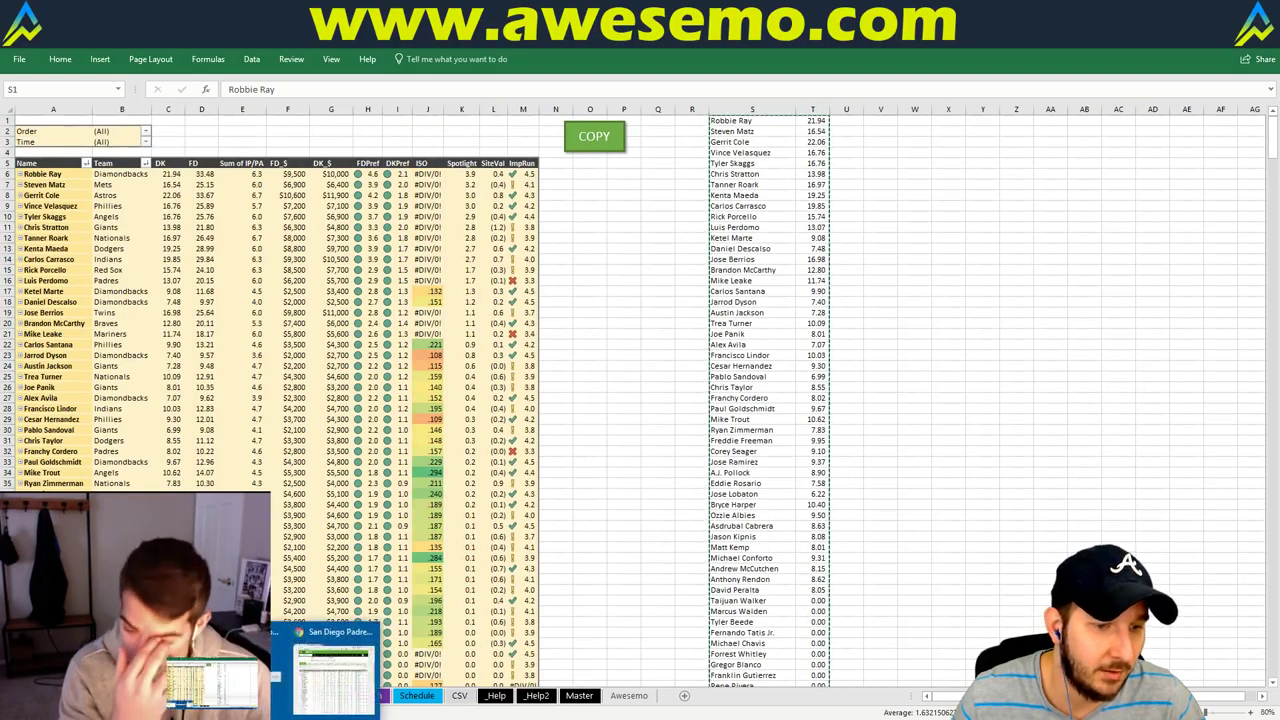
Switch to FantasyCruncher in Chrome, paste the copied player projections into the upload table, upload them and dismiss the player error
{"action": "left_click", "coordinate": [340, 668]}
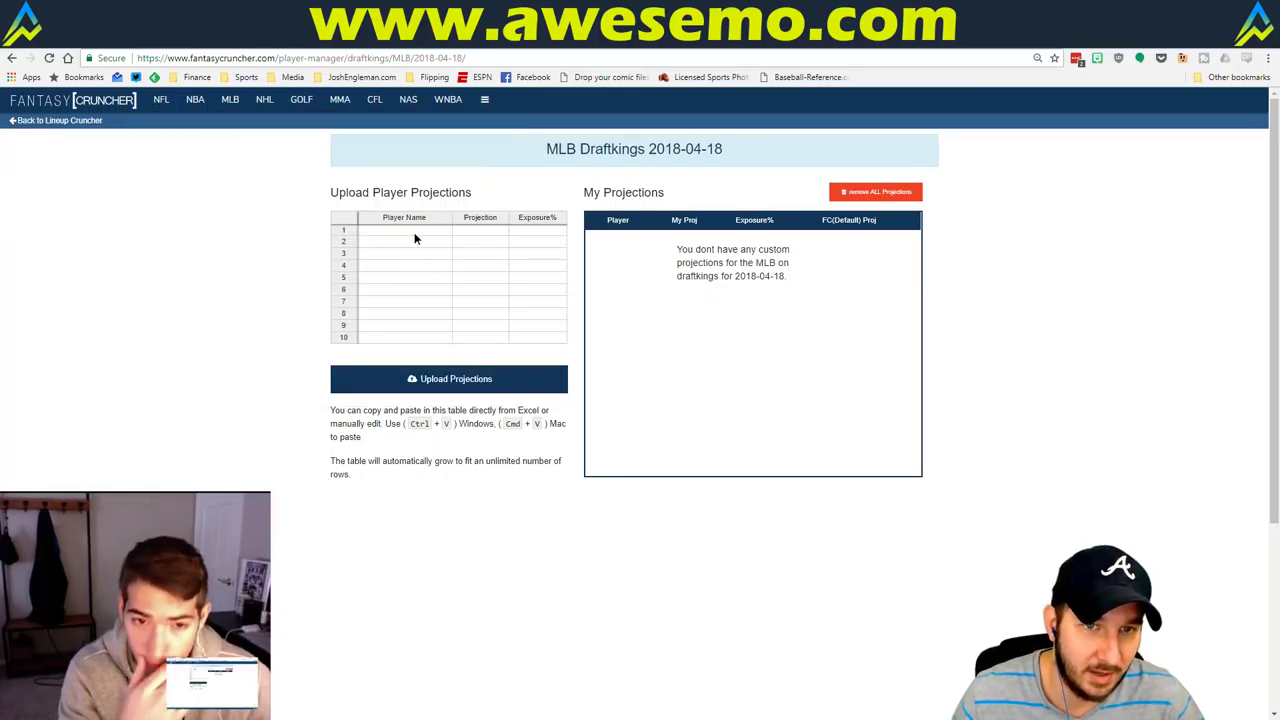
{"action": "key", "text": "ctrl+v"}
{"action": "left_click", "coordinate": [449, 378]}
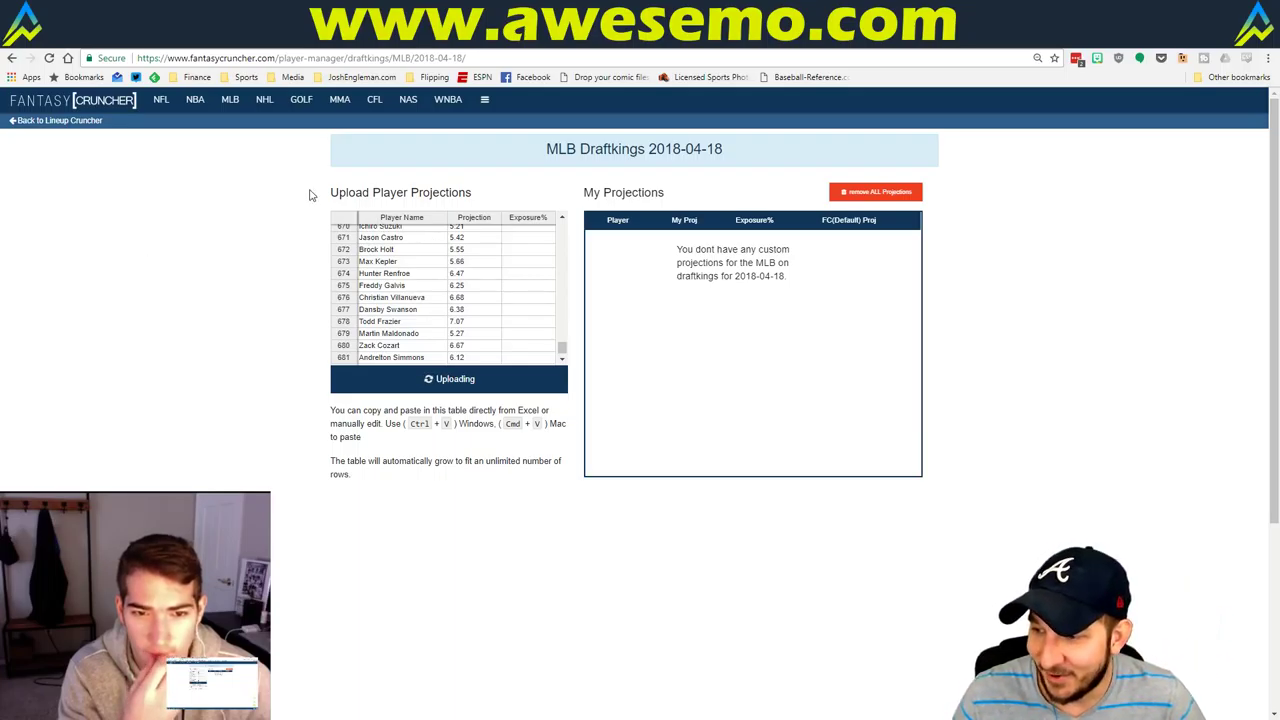
{"action": "mouse_move", "coordinate": [160, 105]}
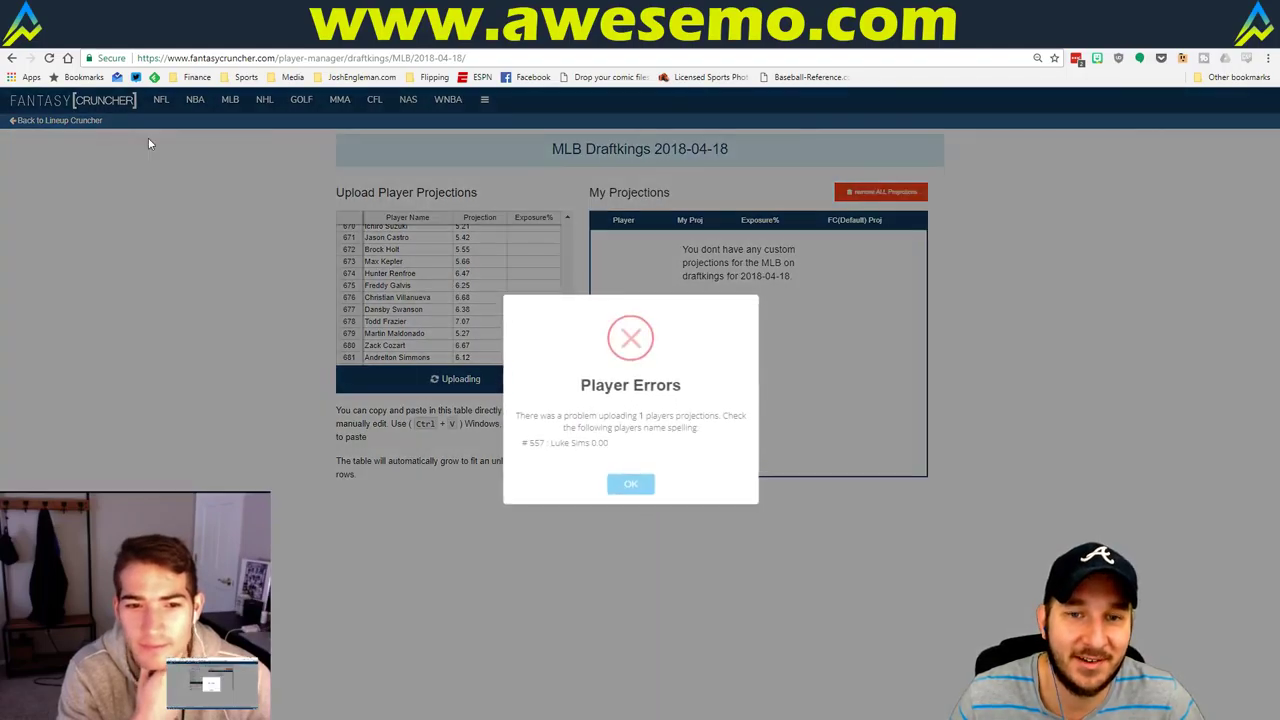
{"action": "left_click", "coordinate": [630, 485]}
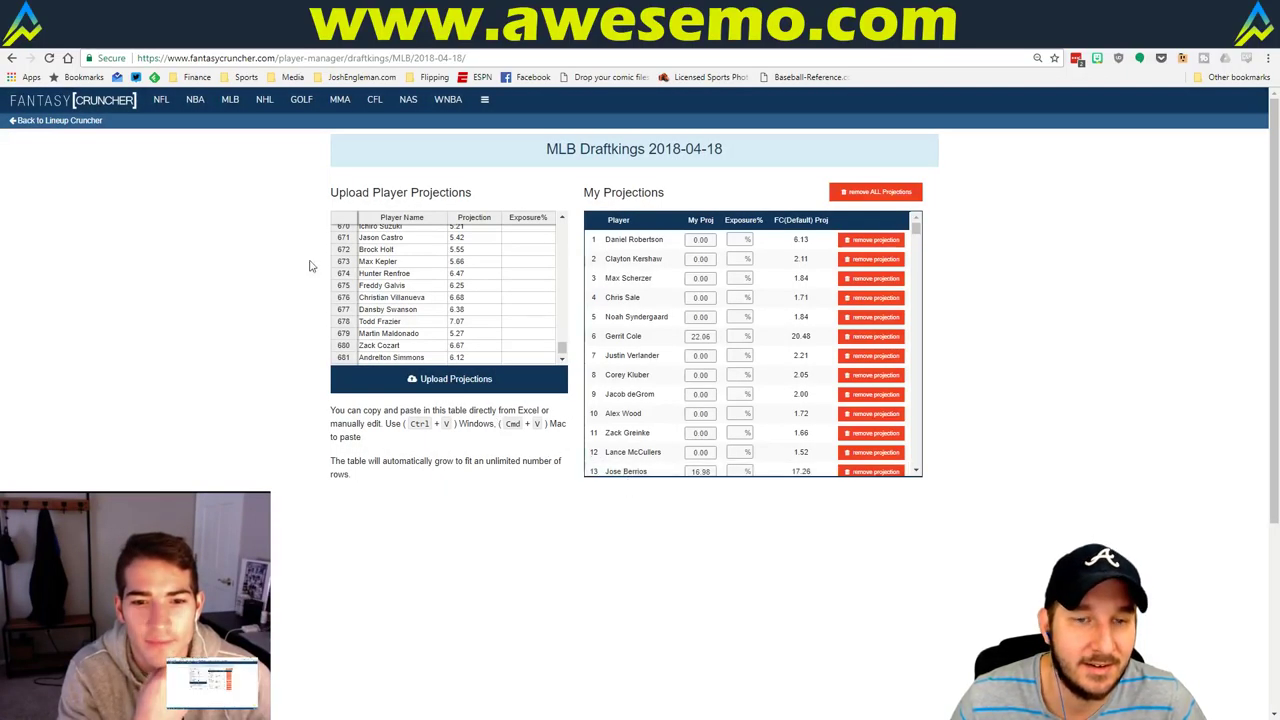
Return to the lineup optimizer and set its advanced options to 2 unique players and a minimum team salary of 48500
{"action": "left_click", "coordinate": [66, 122]}
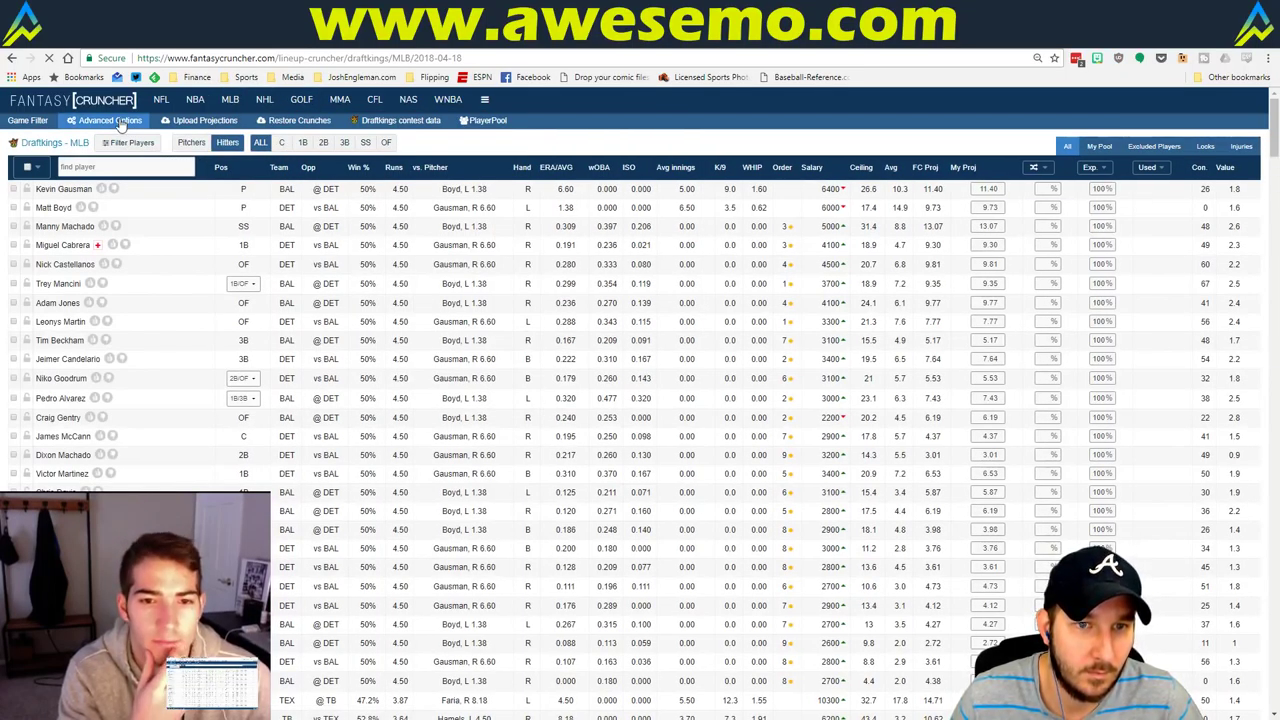
{"action": "left_click", "coordinate": [120, 124]}
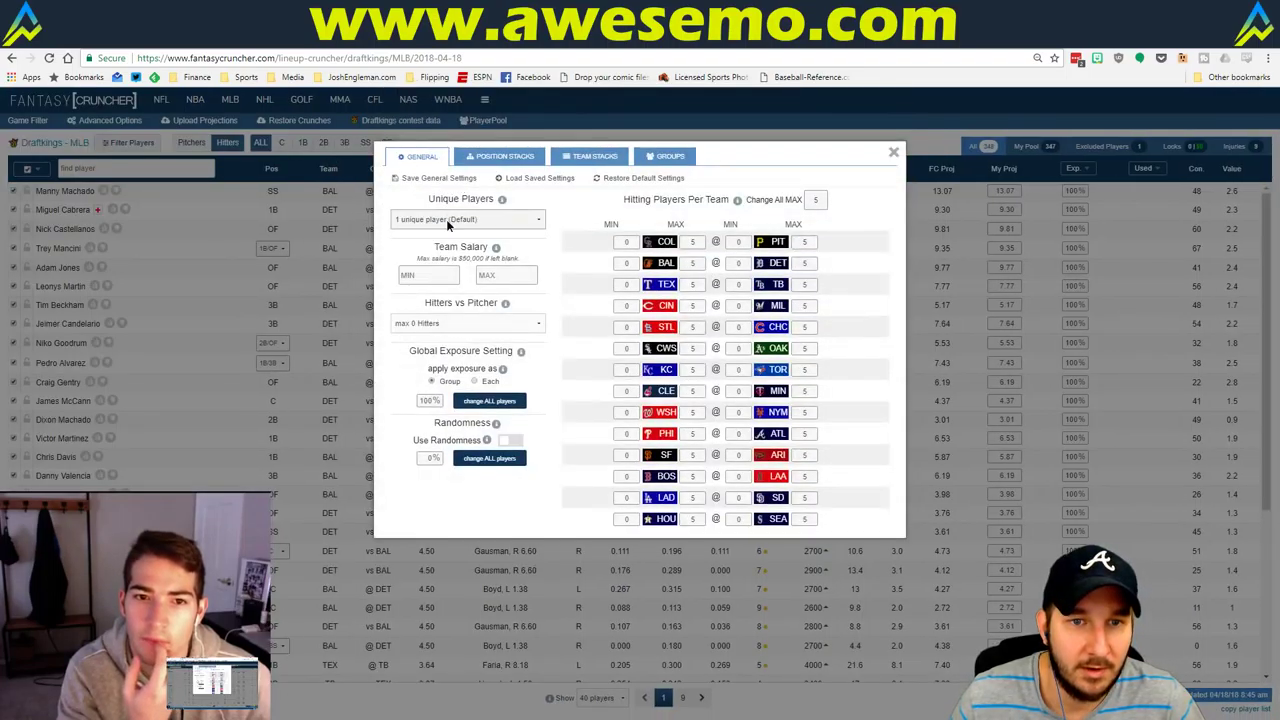
{"action": "left_click", "coordinate": [446, 219]}
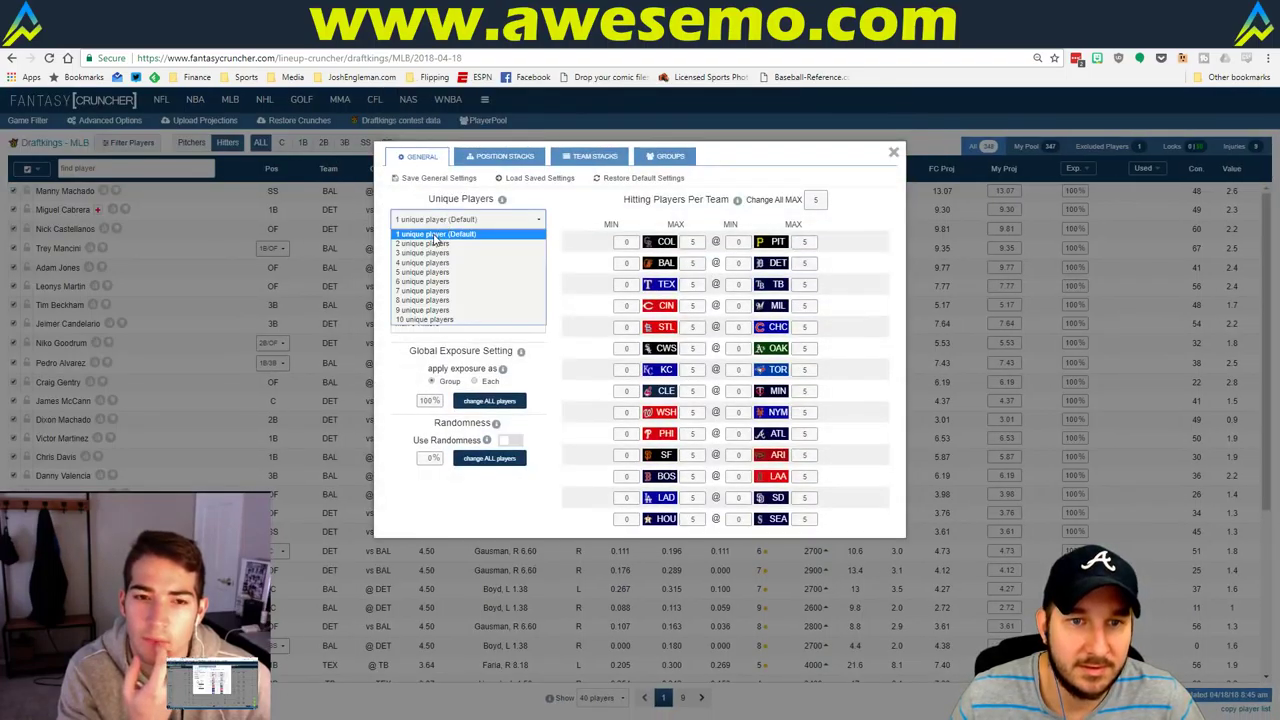
{"action": "left_click", "coordinate": [431, 245]}
{"action": "left_click", "coordinate": [404, 278]}
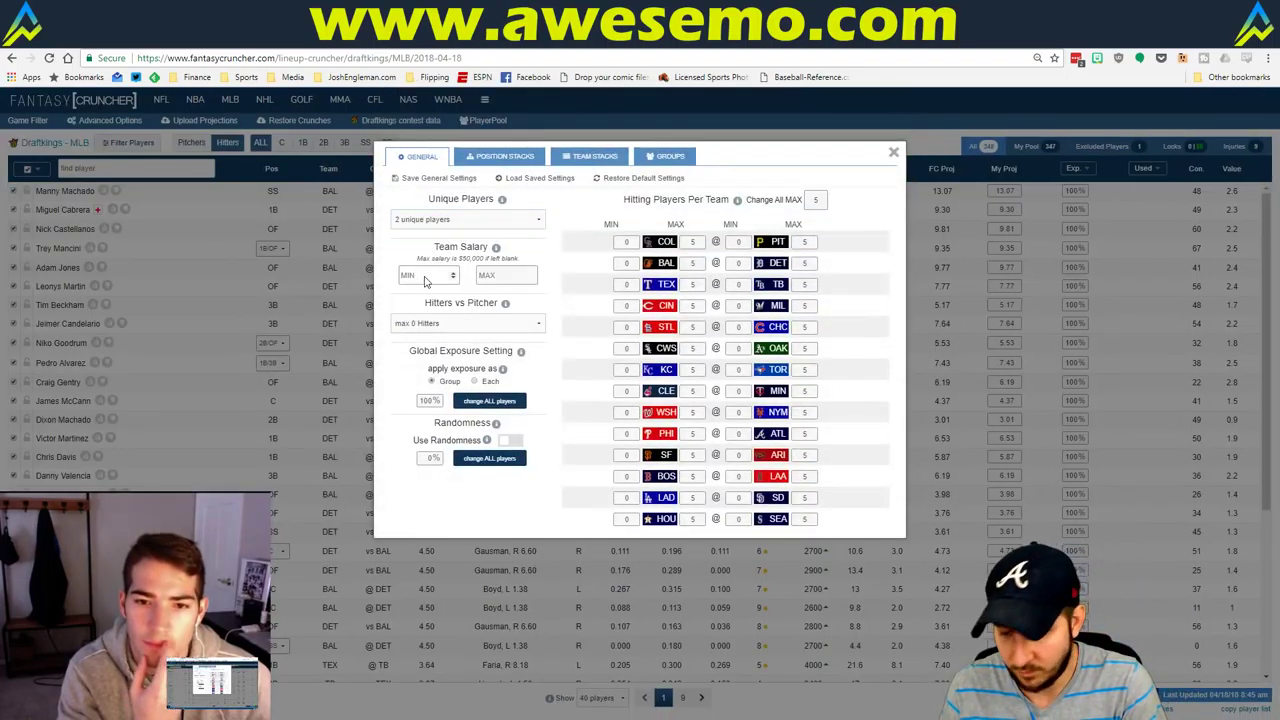
{"action": "type", "text": "48500"}
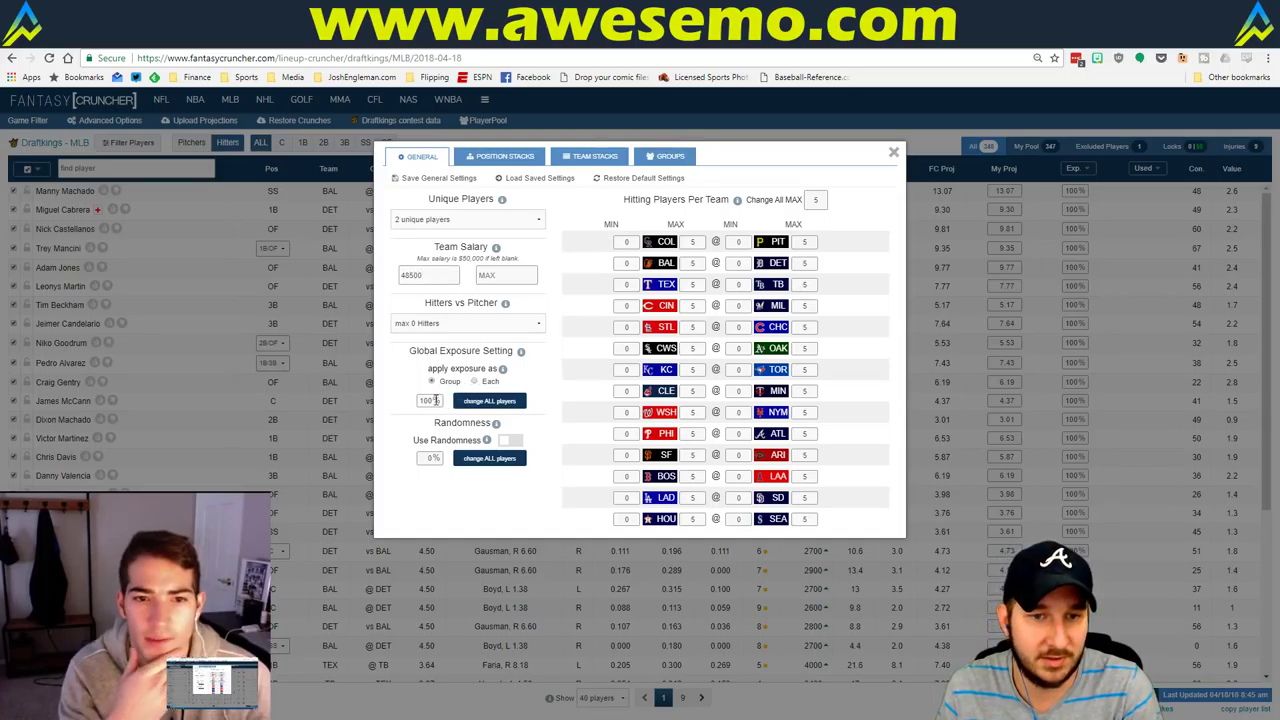
Apply a global exposure of 80% as Each and a randomness of 20% to all players
{"action": "type", "text": "80"}
{"action": "left_click", "coordinate": [476, 381]}
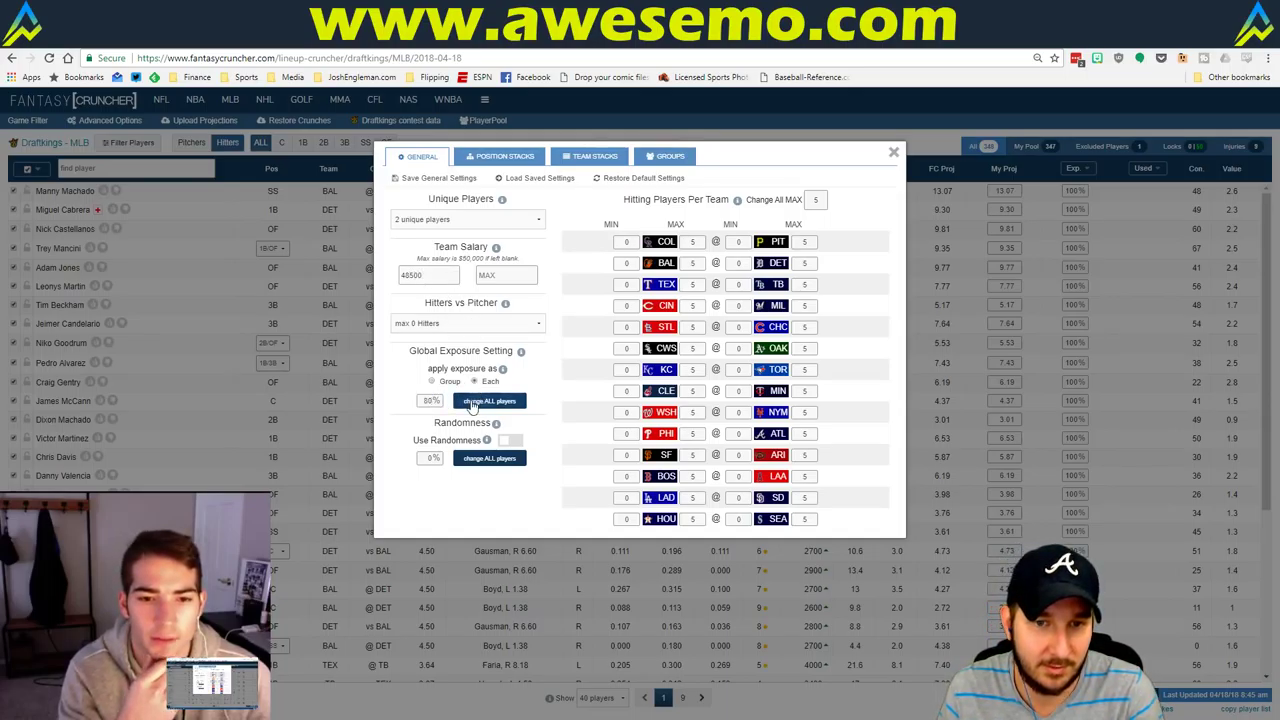
{"action": "left_click", "coordinate": [489, 401]}
{"action": "type", "text": "20"}
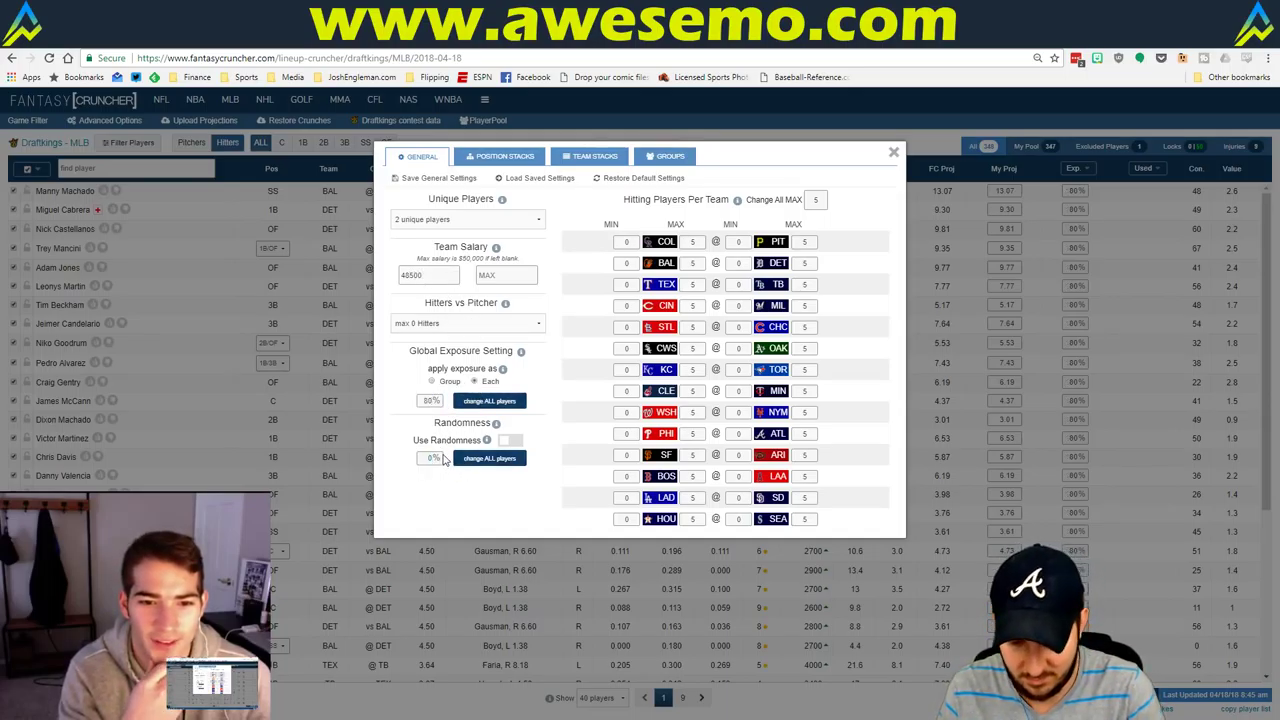
{"action": "left_click", "coordinate": [470, 458]}
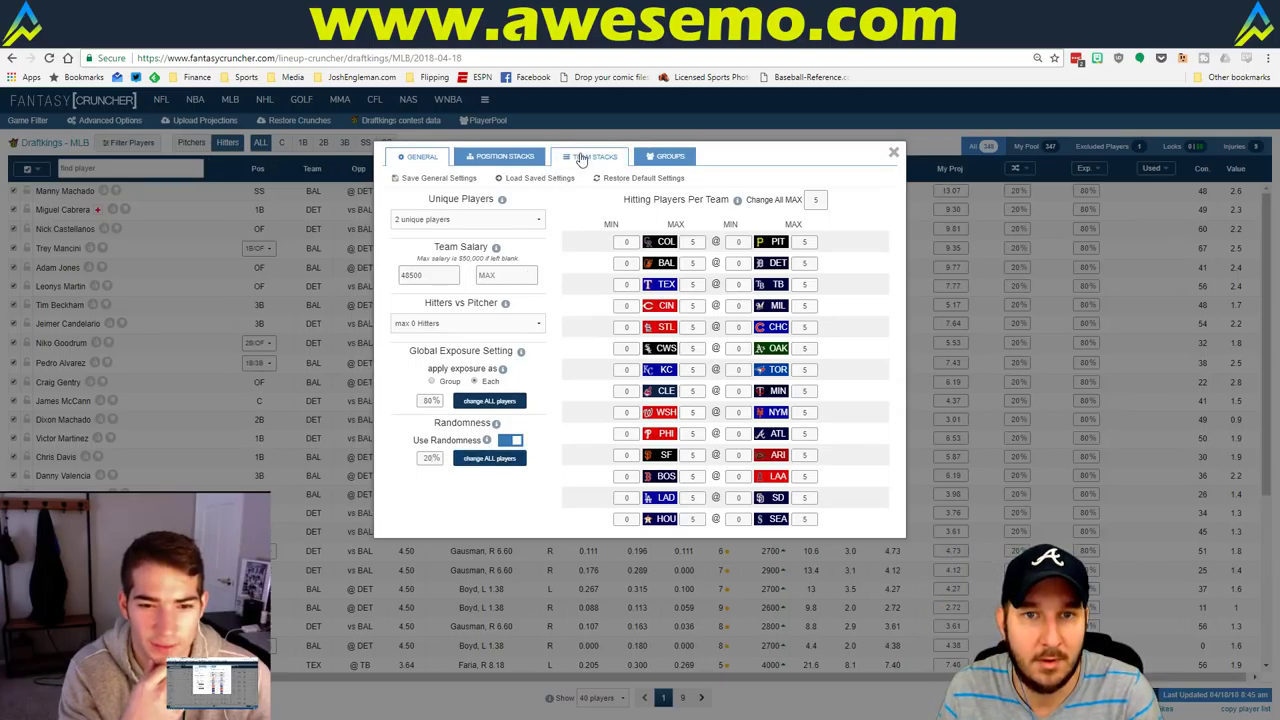
Add a team stack with a stack size of 4 players
{"action": "left_click", "coordinate": [580, 157]}
{"action": "left_click", "coordinate": [425, 181]}
{"action": "left_click", "coordinate": [486, 222]}
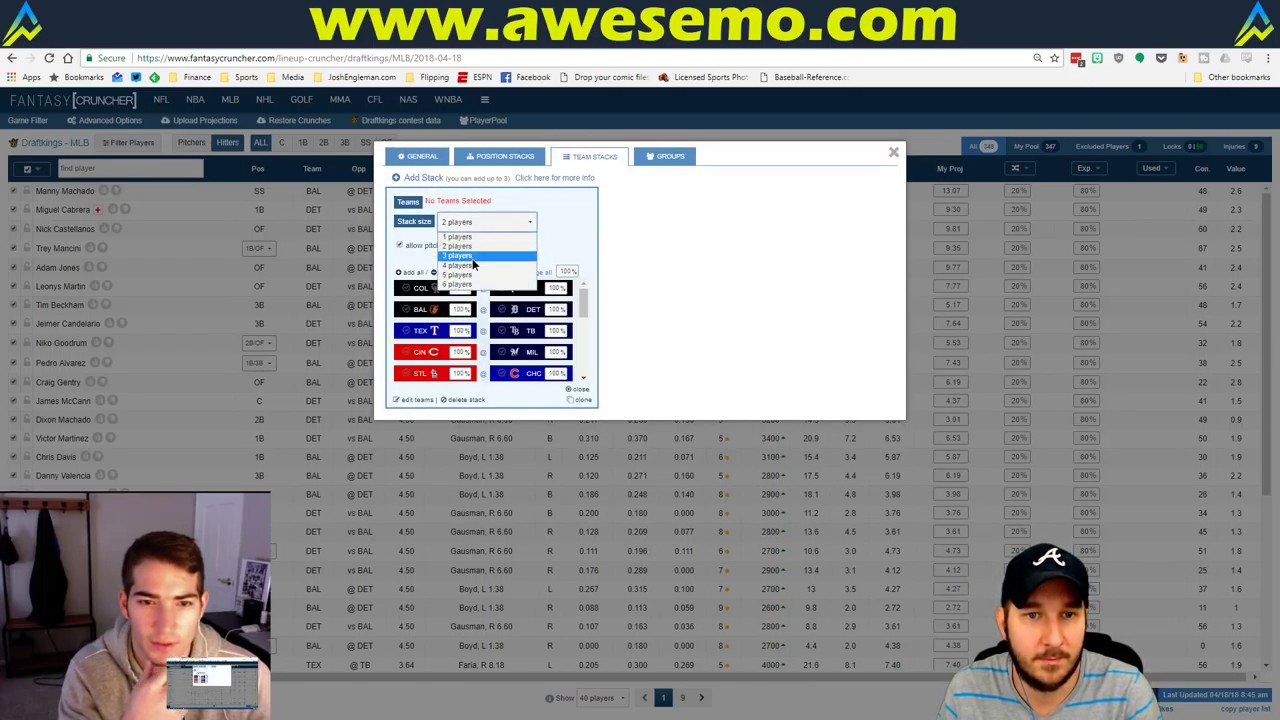
{"action": "left_click", "coordinate": [472, 258]}
{"action": "left_click", "coordinate": [416, 246]}
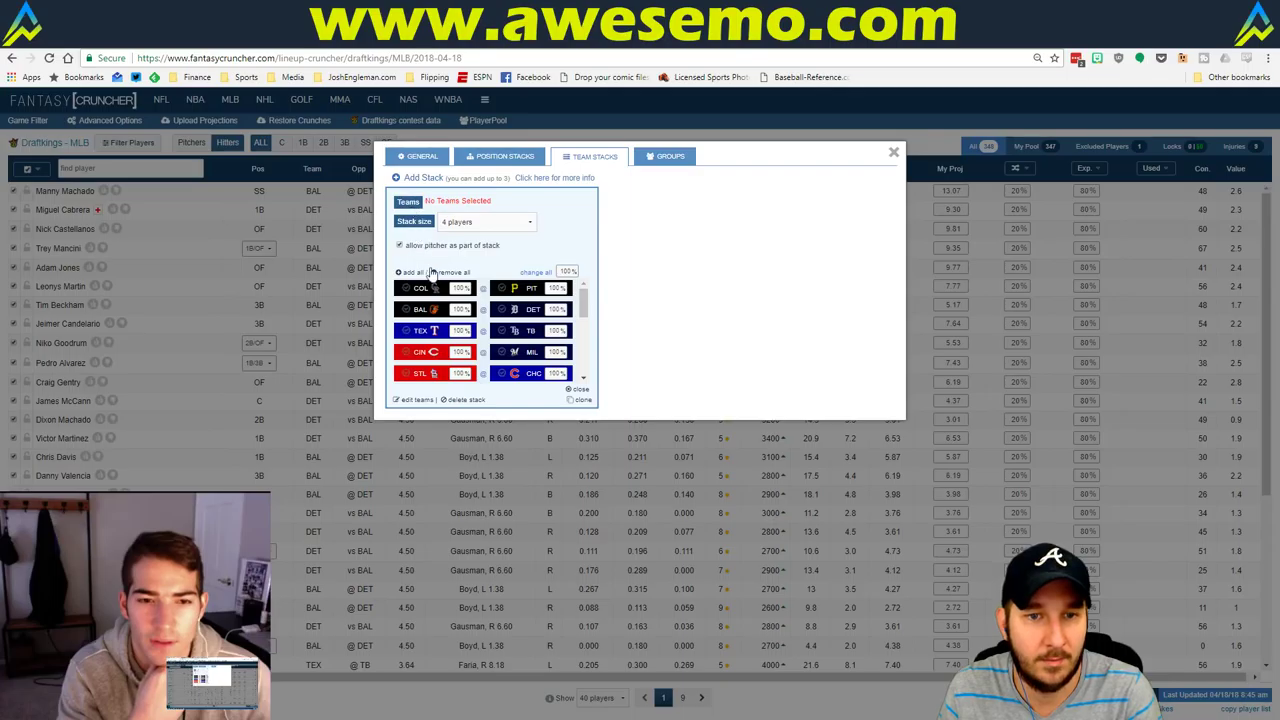
Add a second team stack of 3 players, include all teams in both stacks, and close the advanced options
{"action": "left_click", "coordinate": [423, 178]}
{"action": "left_click", "coordinate": [700, 222]}
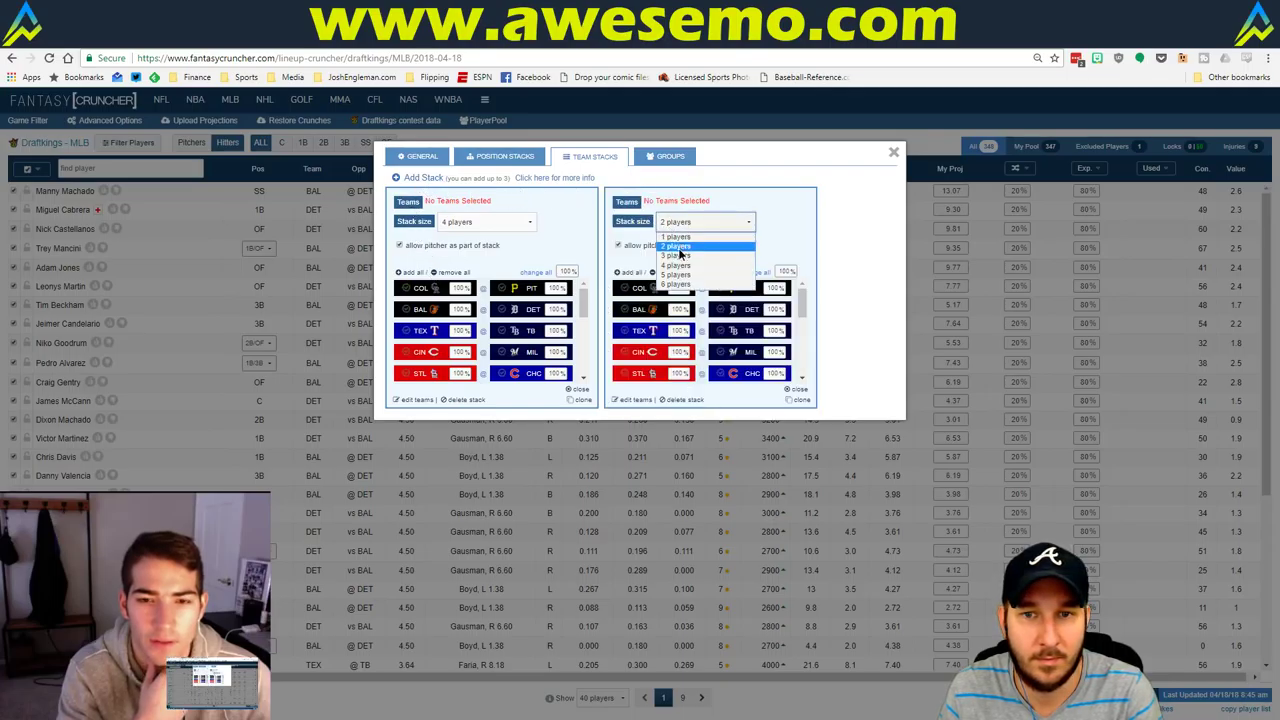
{"action": "left_click", "coordinate": [660, 258]}
{"action": "left_click", "coordinate": [627, 272]}
{"action": "left_click", "coordinate": [409, 272]}
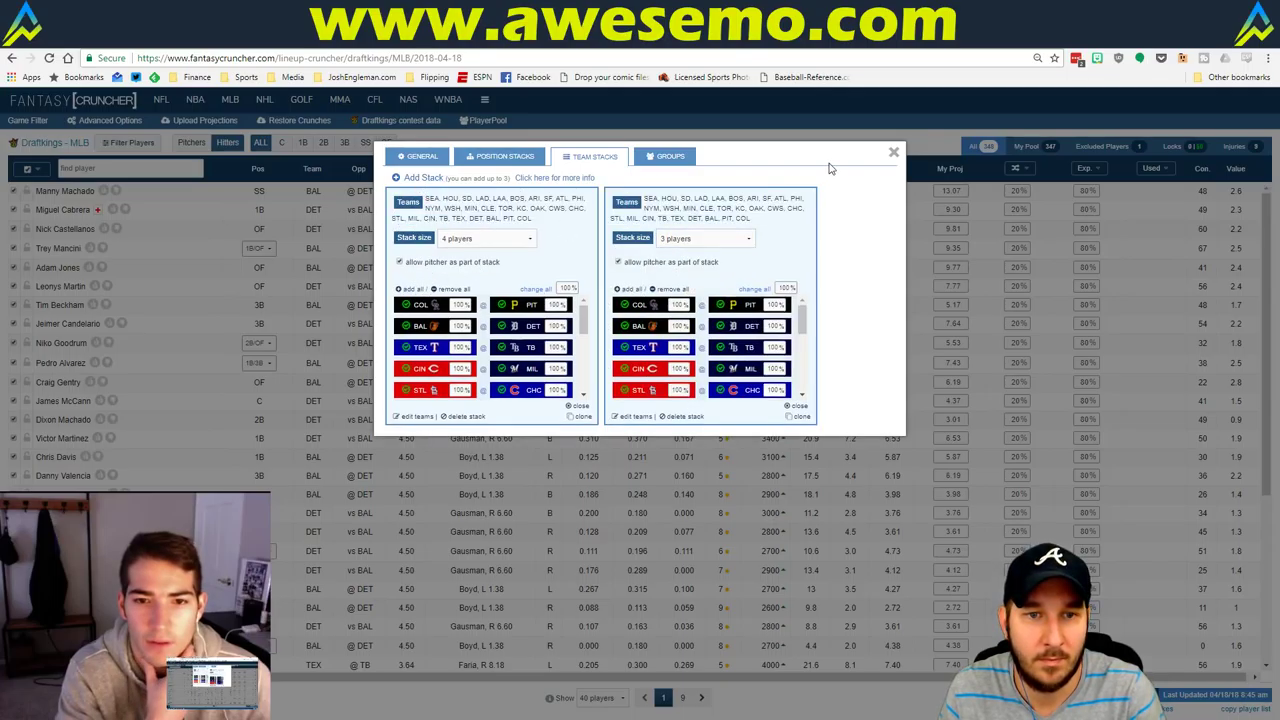
{"action": "left_click", "coordinate": [894, 155]}
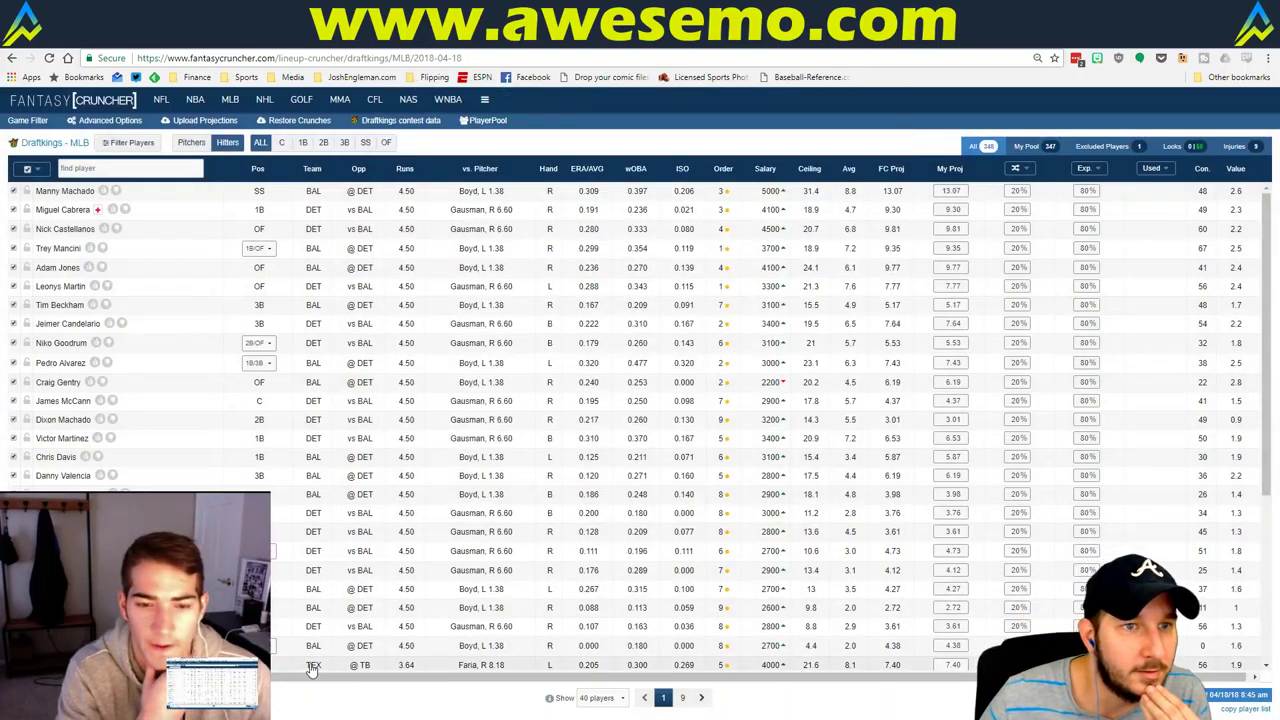
Filter the games to the 04/18 7:10 pm 7 Games slate and calculate 100 lineups
{"action": "scroll", "coordinate": [310, 669], "scroll_direction": "down", "scroll_amount": 10}
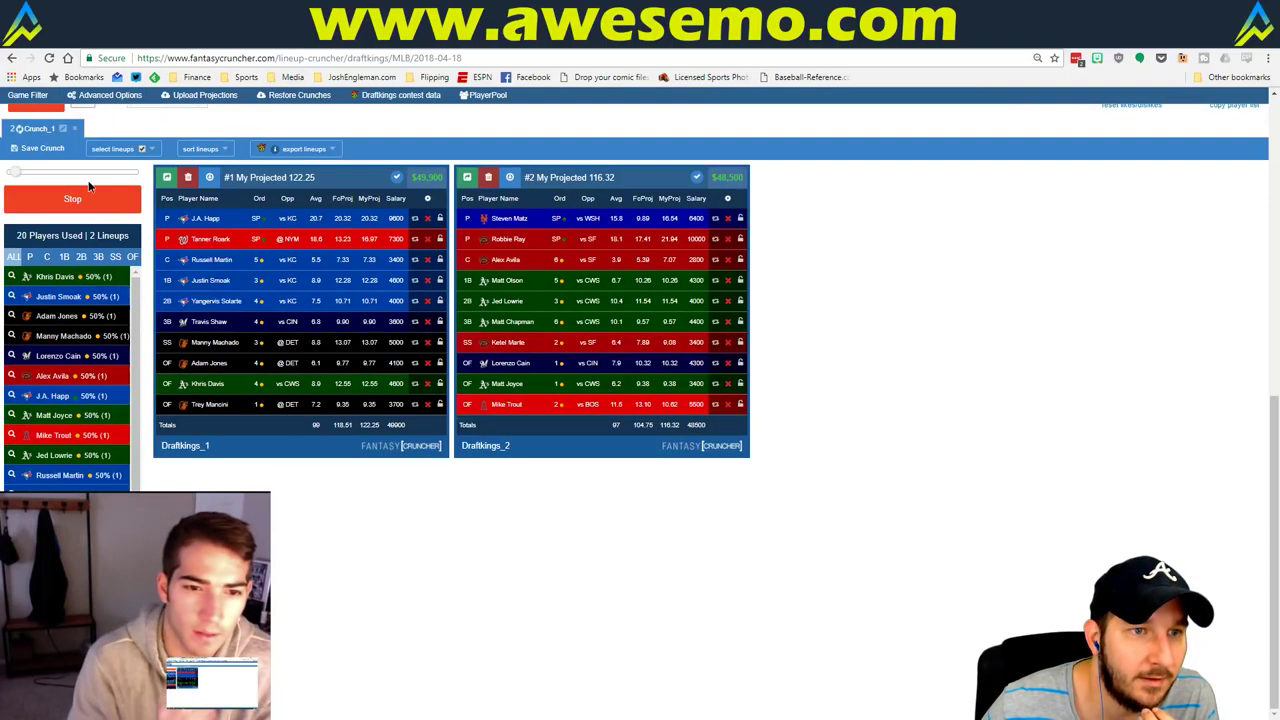
{"action": "scroll", "coordinate": [72, 135], "scroll_direction": "up", "scroll_amount": 10}
{"action": "left_click", "coordinate": [28, 120]}
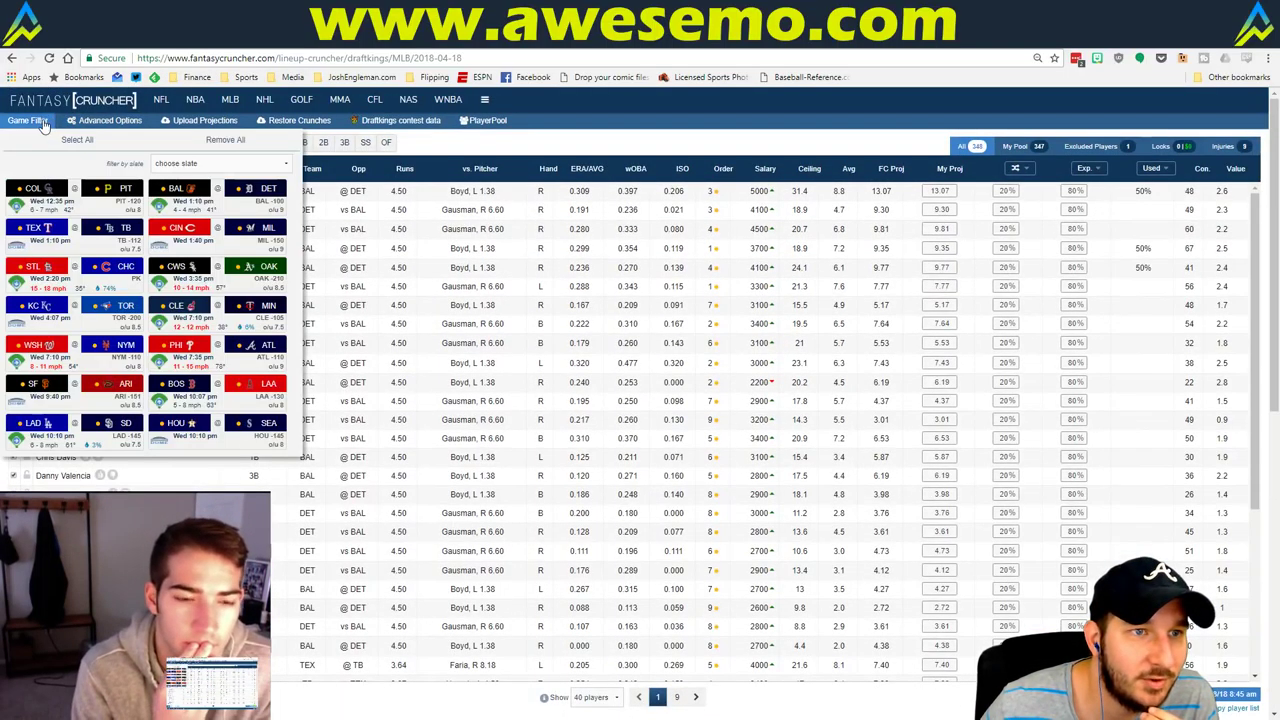
{"action": "left_click", "coordinate": [265, 164]}
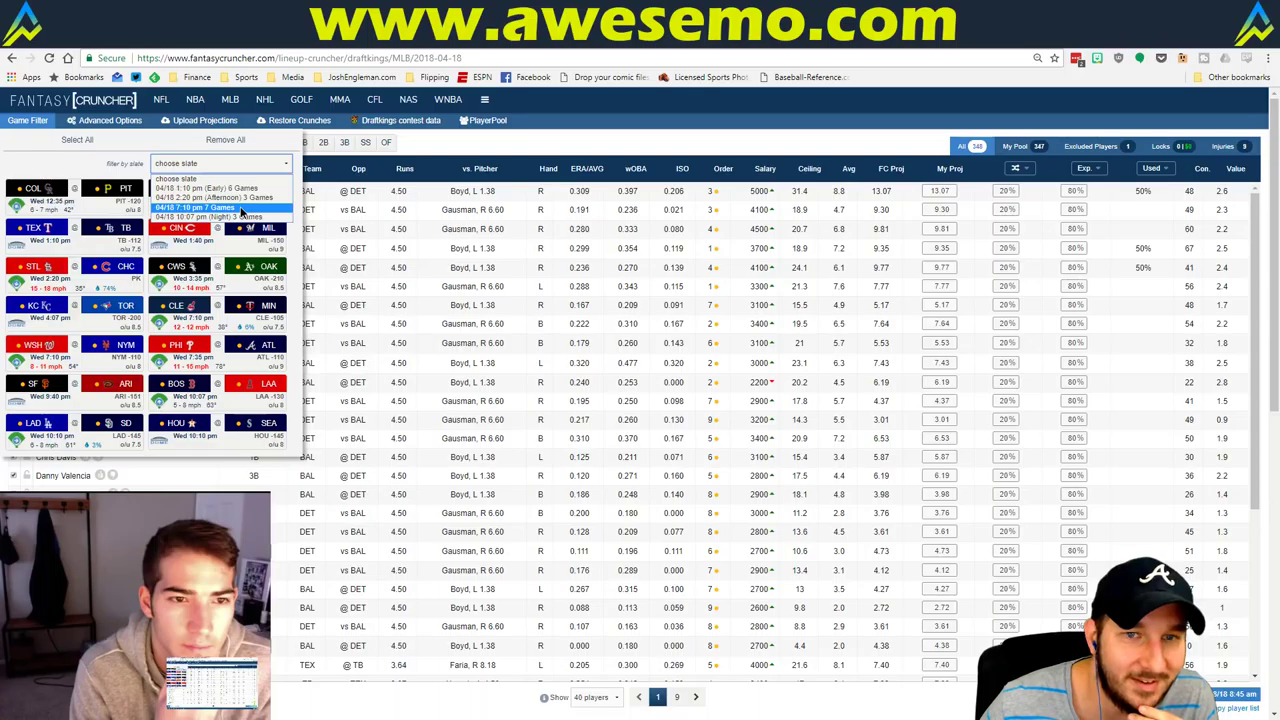
{"action": "left_click", "coordinate": [210, 207]}
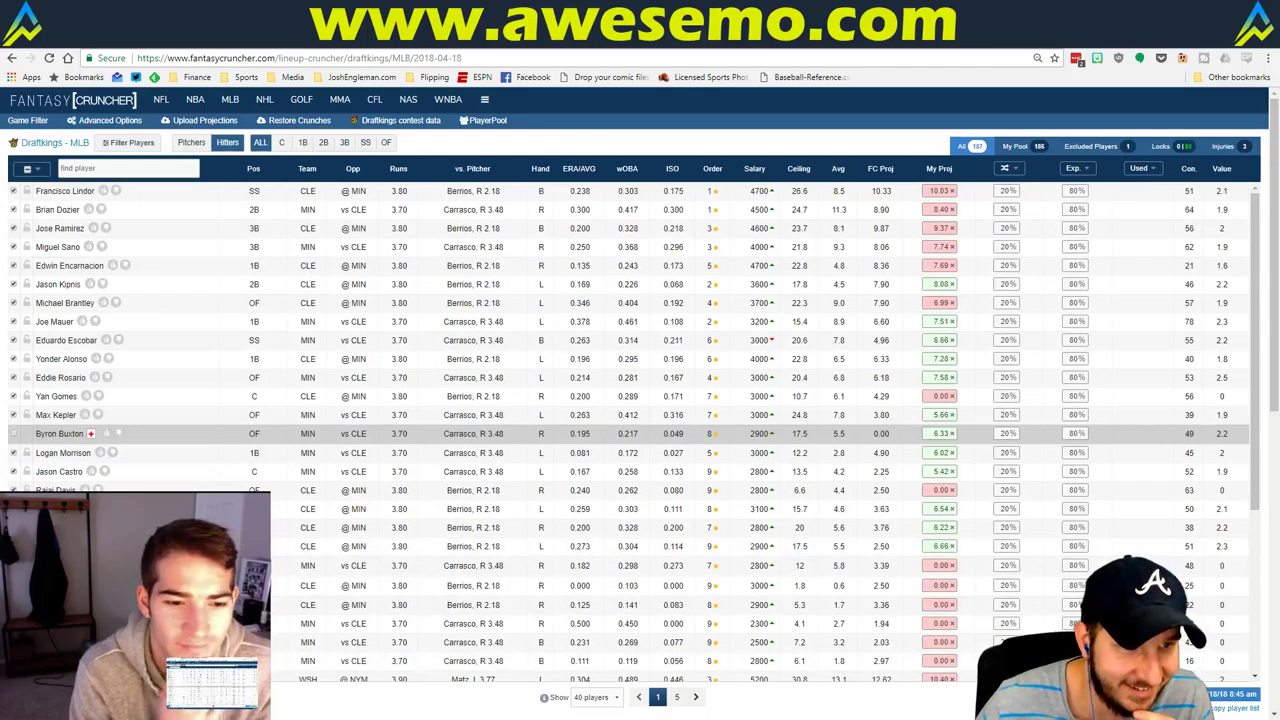
{"action": "scroll", "coordinate": [100, 433], "scroll_direction": "down", "scroll_amount": 3}
{"action": "left_click", "coordinate": [34, 443]}
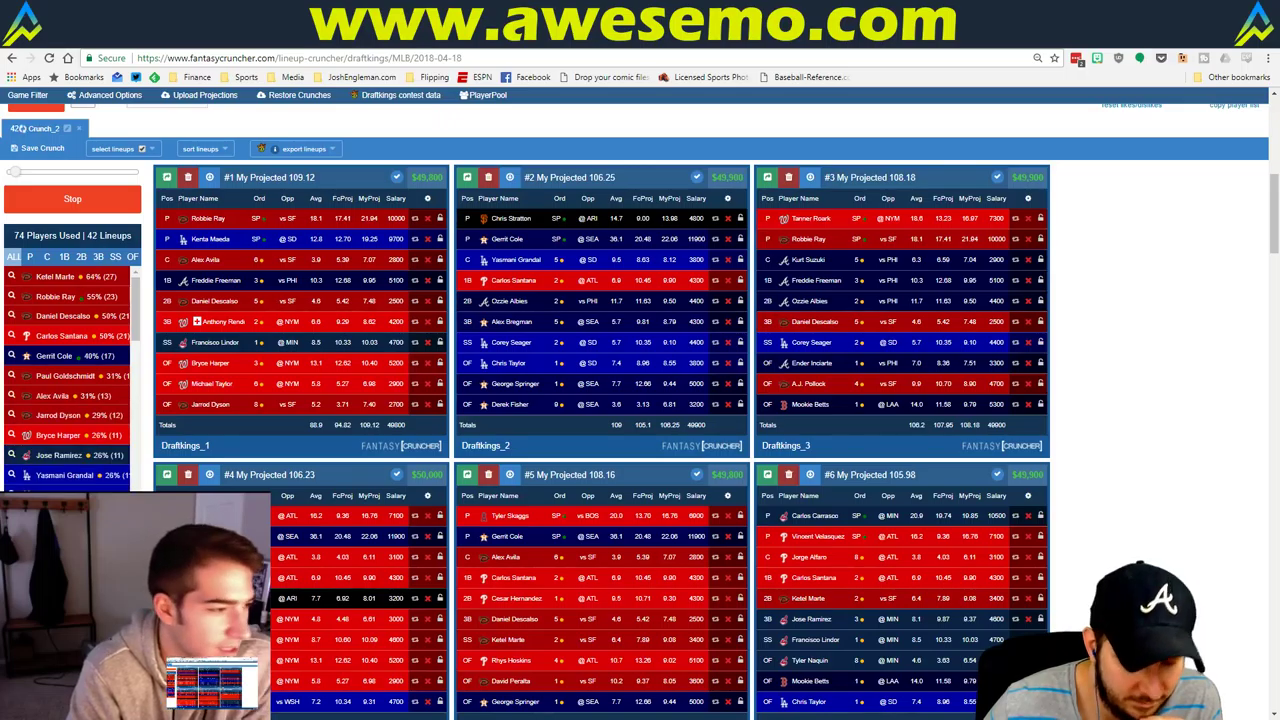
Examine the crunch's player usage for pitchers and for all positions, with the browser page zoom raised to 90%
{"action": "left_click", "coordinate": [29, 257]}
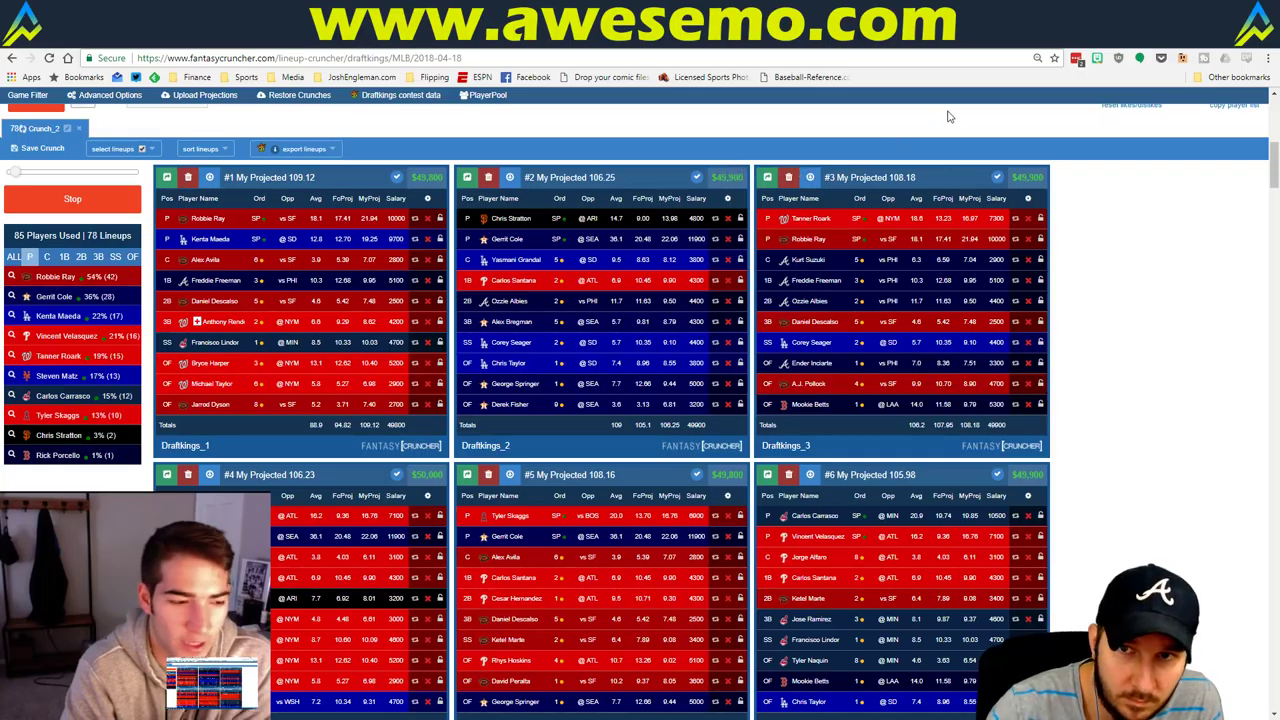
{"action": "left_click", "coordinate": [1267, 58]}
{"action": "left_click", "coordinate": [1228, 184]}
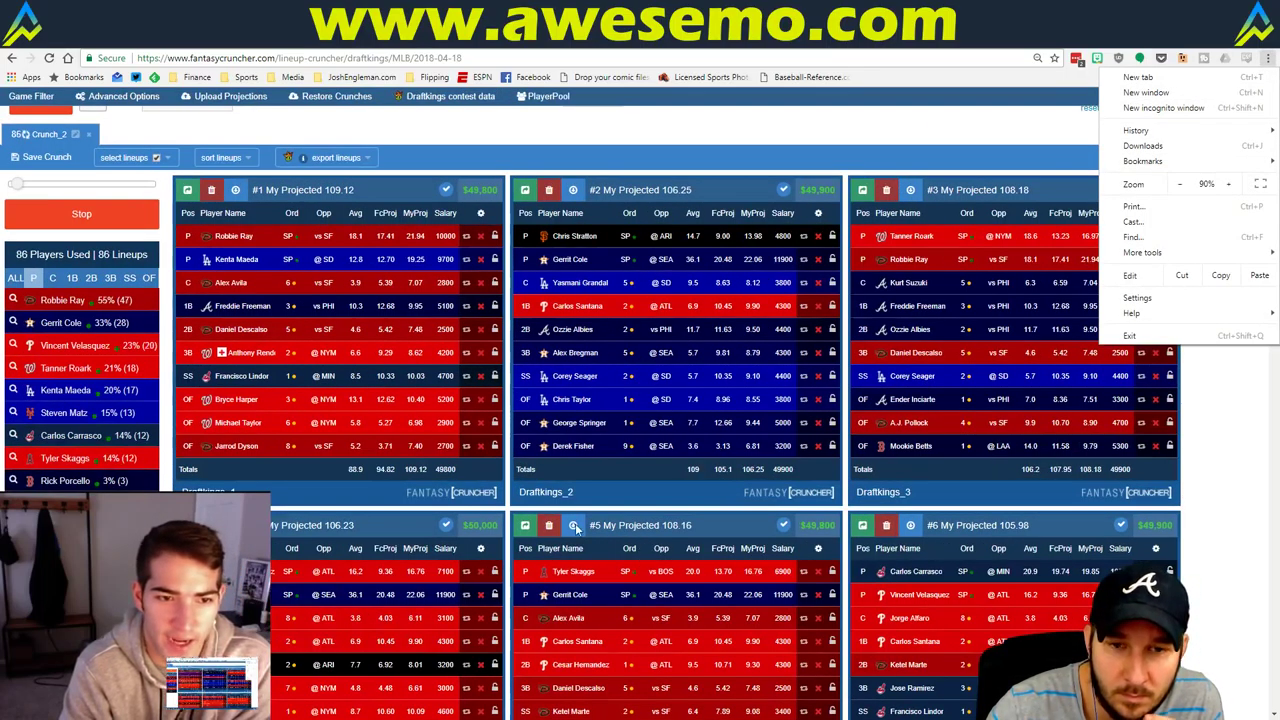
{"action": "left_click", "coordinate": [575, 525]}
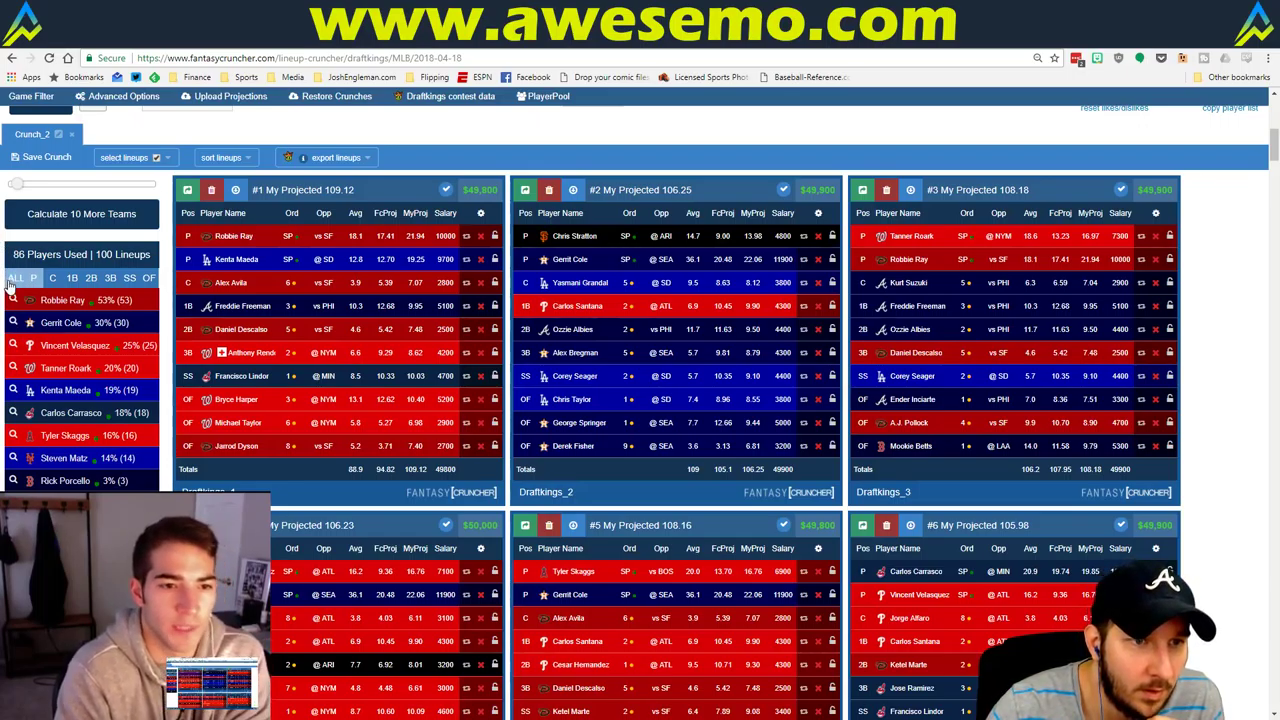
{"action": "left_click", "coordinate": [12, 281]}
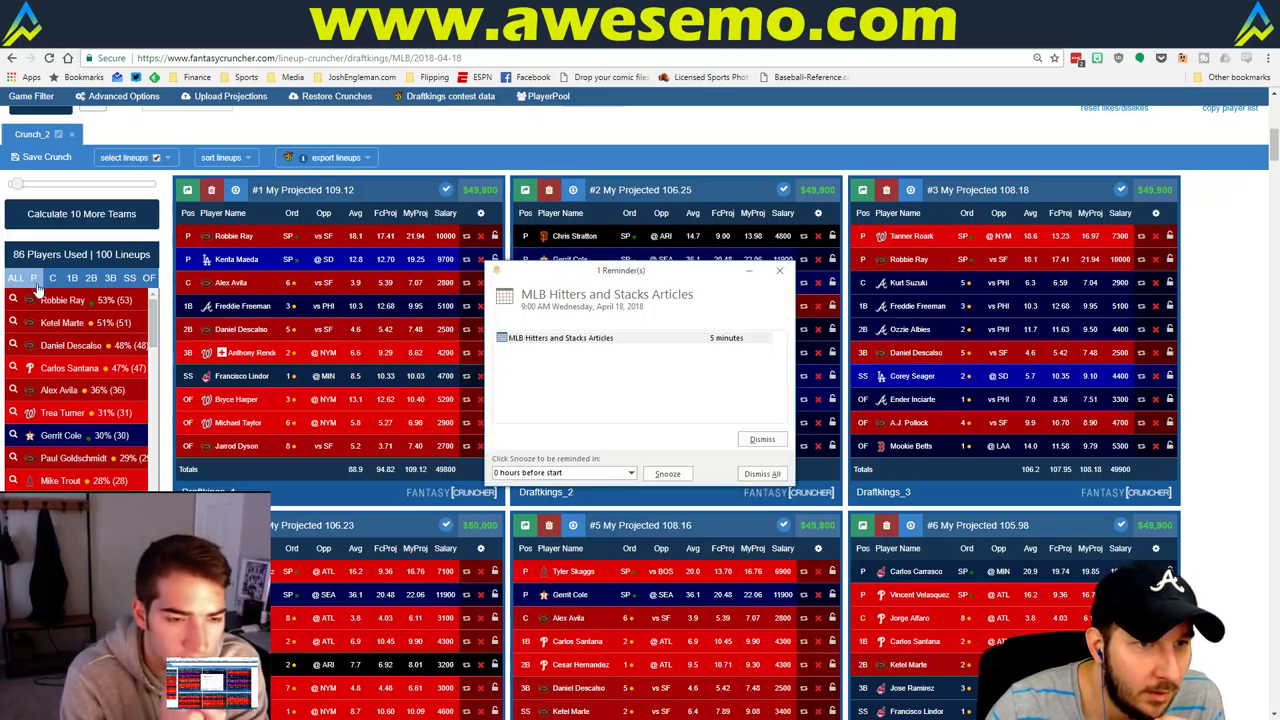
Dismiss the calendar reminder, filter the lineups to those pairing pitchers Robbie Ray and Gerrit Cole, and review them
{"action": "left_click", "coordinate": [760, 441]}
{"action": "left_click", "coordinate": [33, 277]}
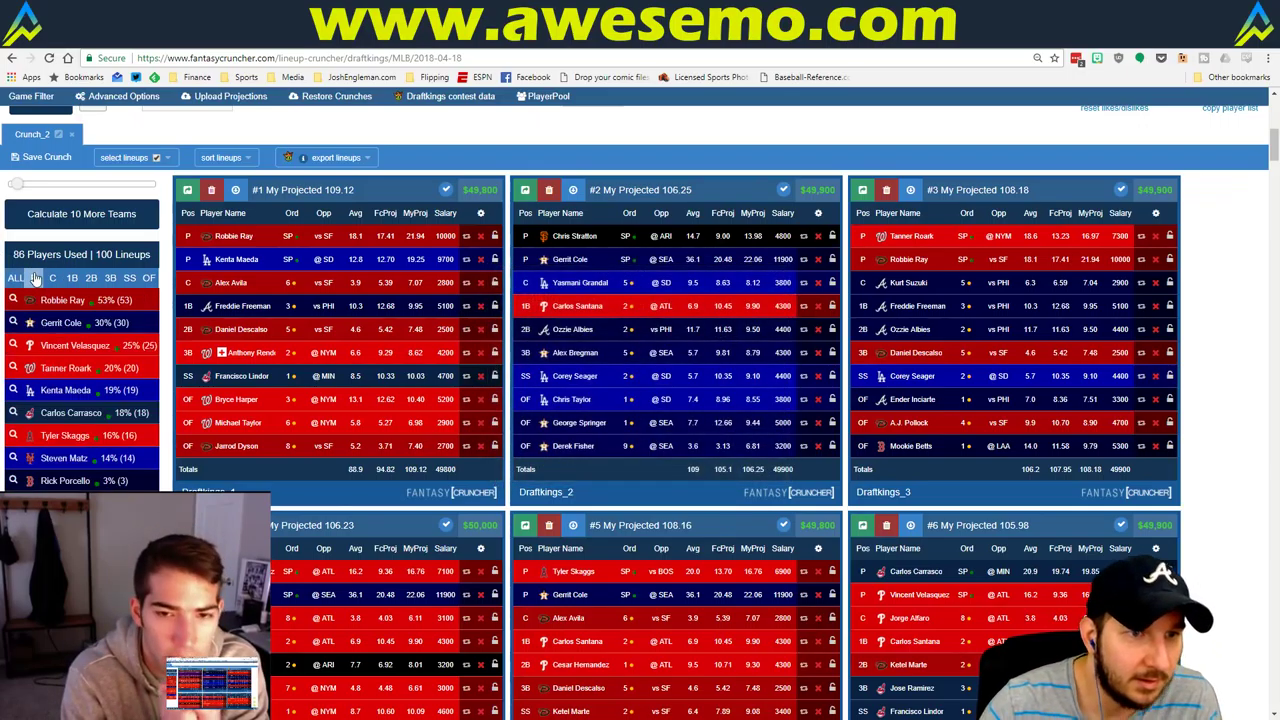
{"action": "left_click", "coordinate": [13, 304]}
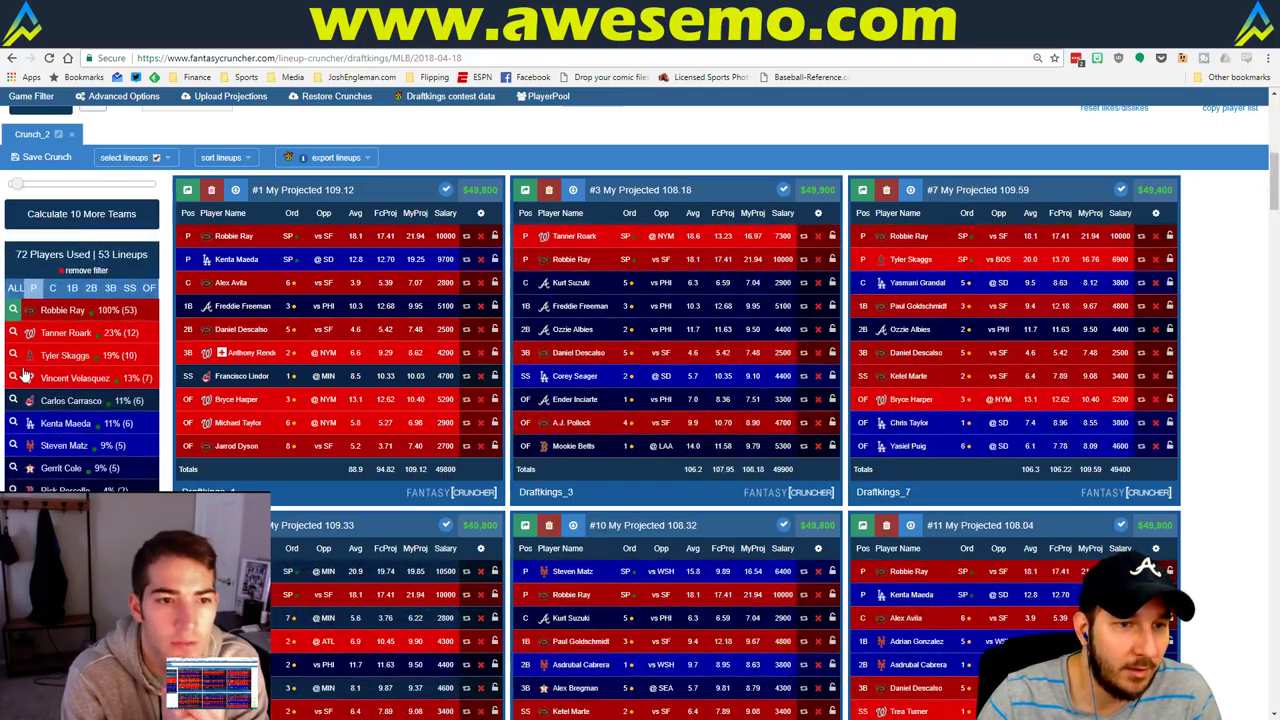
{"action": "left_click", "coordinate": [13, 470]}
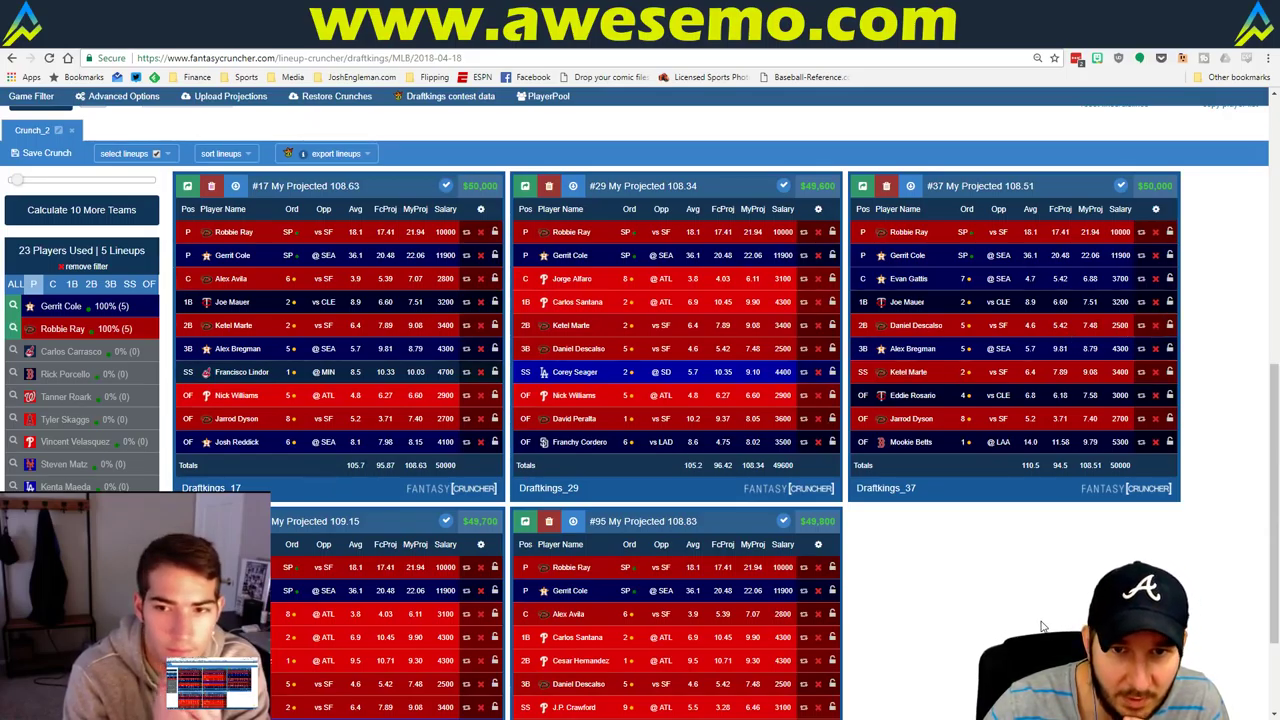
{"action": "scroll", "coordinate": [1041, 626], "scroll_direction": "down", "scroll_amount": 1}
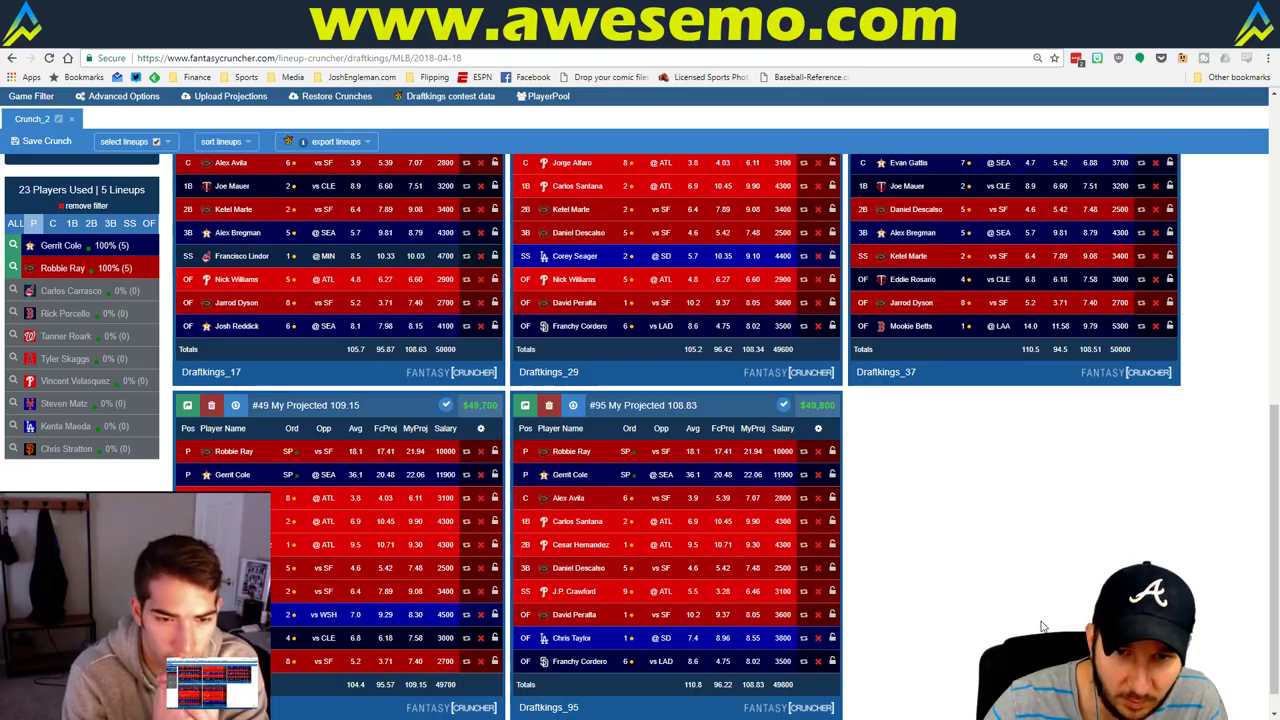
{"action": "scroll", "coordinate": [1040, 626], "scroll_direction": "up", "scroll_amount": 5}
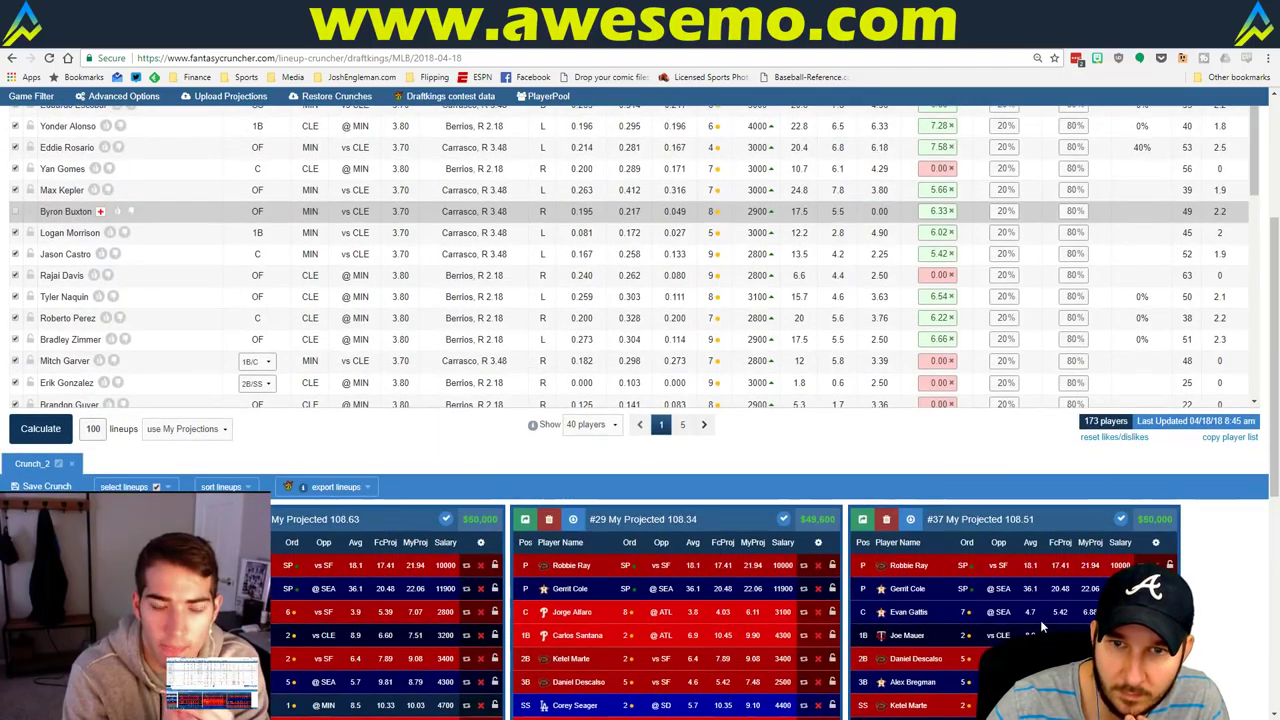
{"action": "scroll", "coordinate": [1040, 626], "scroll_direction": "down", "scroll_amount": 3}
{"action": "scroll", "coordinate": [1040, 626], "scroll_direction": "down", "scroll_amount": 1}
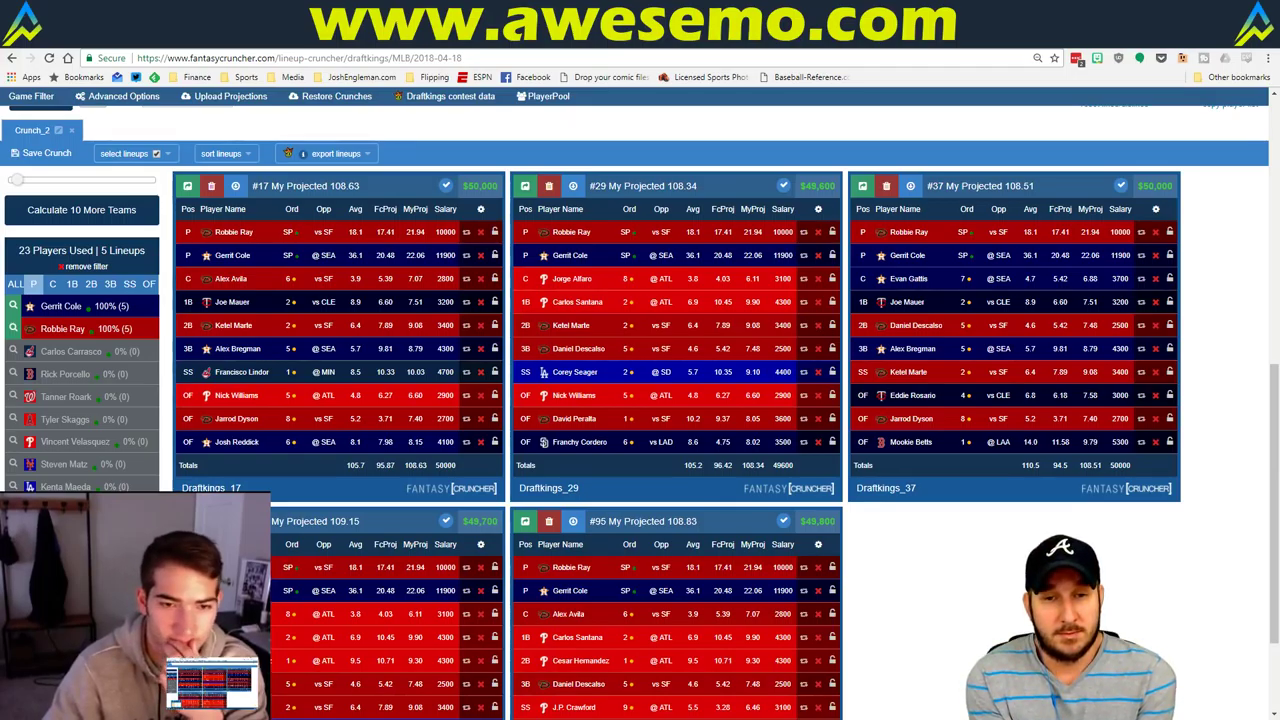
Switch to the Excel workbook and return to the matchup sheet with the FanDuel and DraftKings tables
{"action": "key", "text": "alt+Tab"}
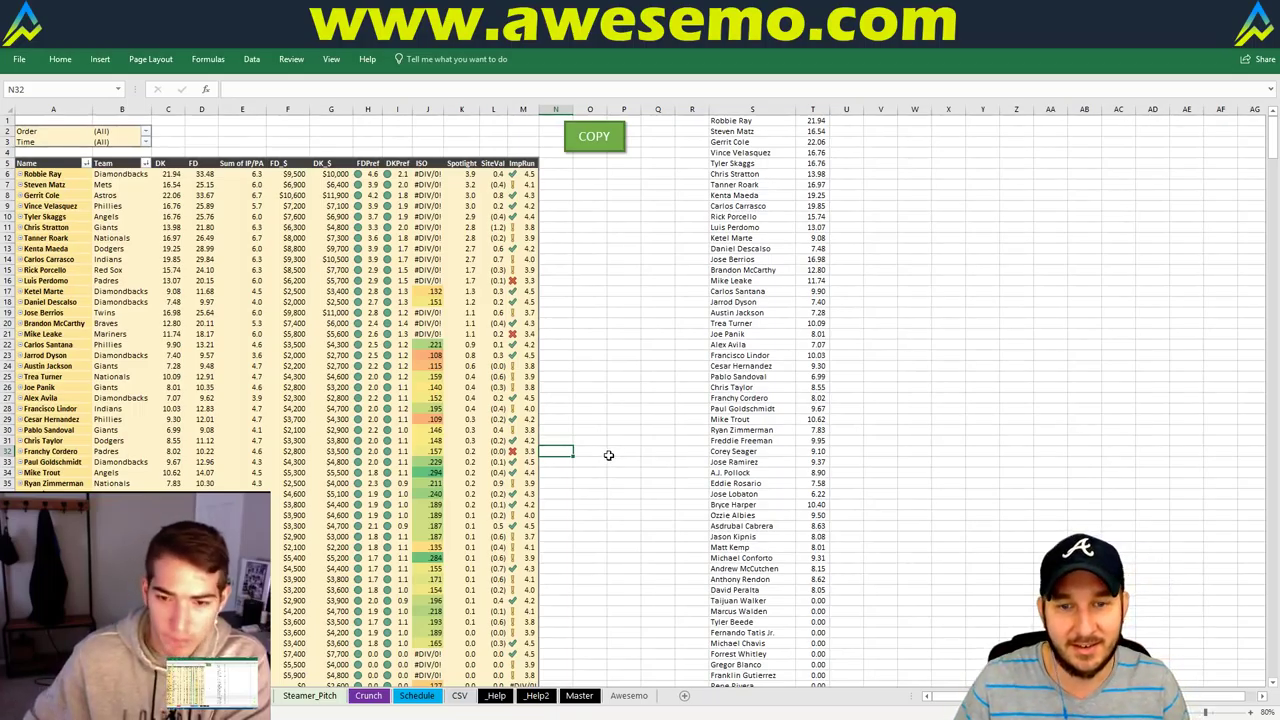
{"action": "left_click", "coordinate": [608, 455]}
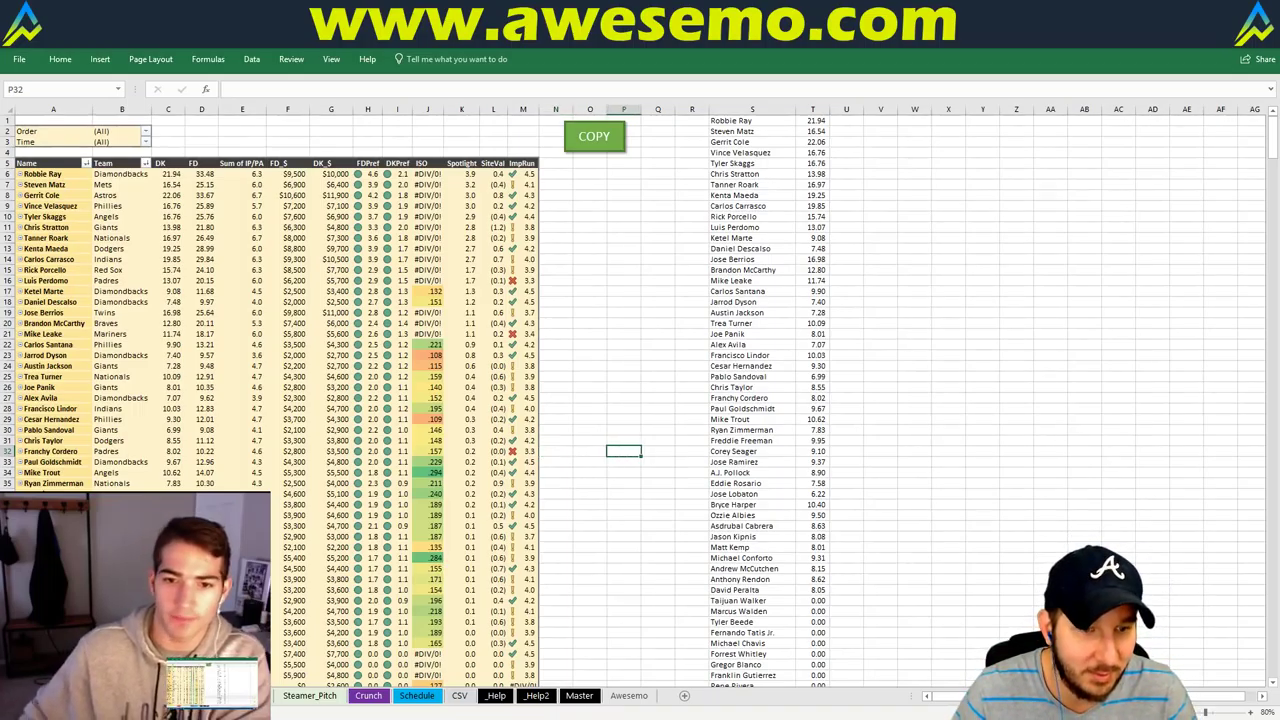
{"action": "key", "text": "ctrl+Page_Down"}
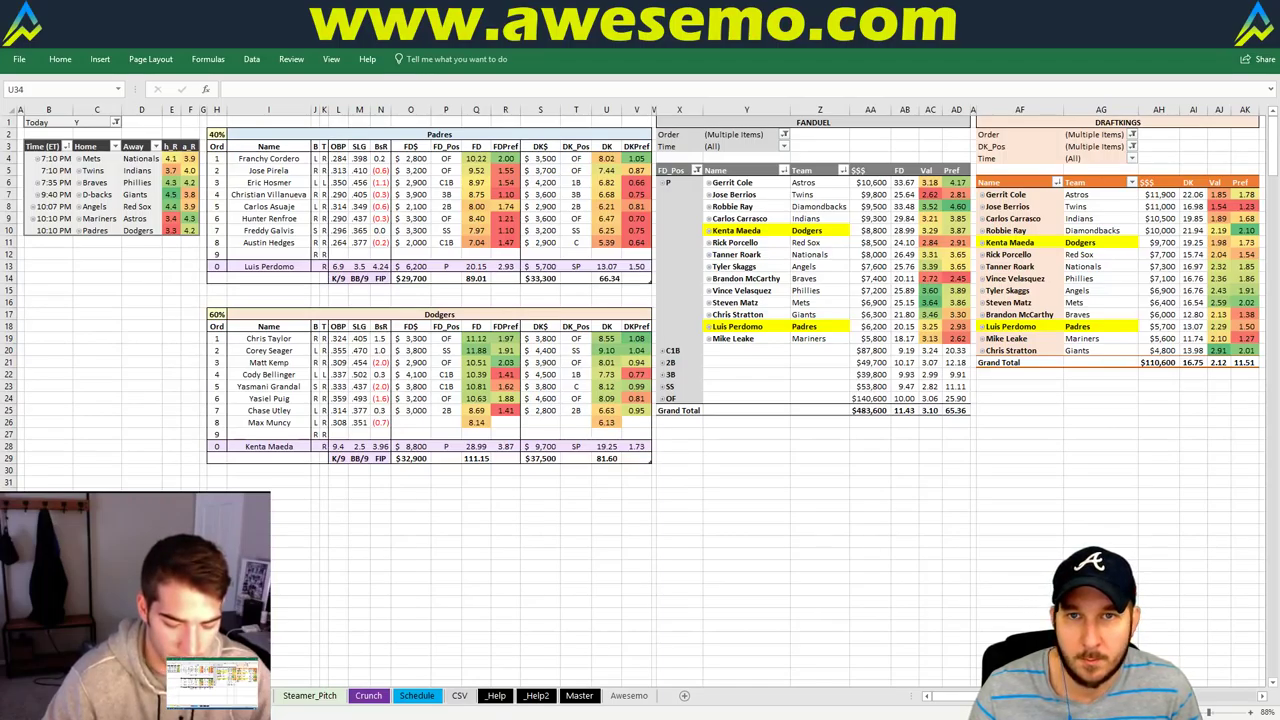
{"action": "left_click", "coordinate": [113, 415]}
{"action": "left_click", "coordinate": [95, 351]}
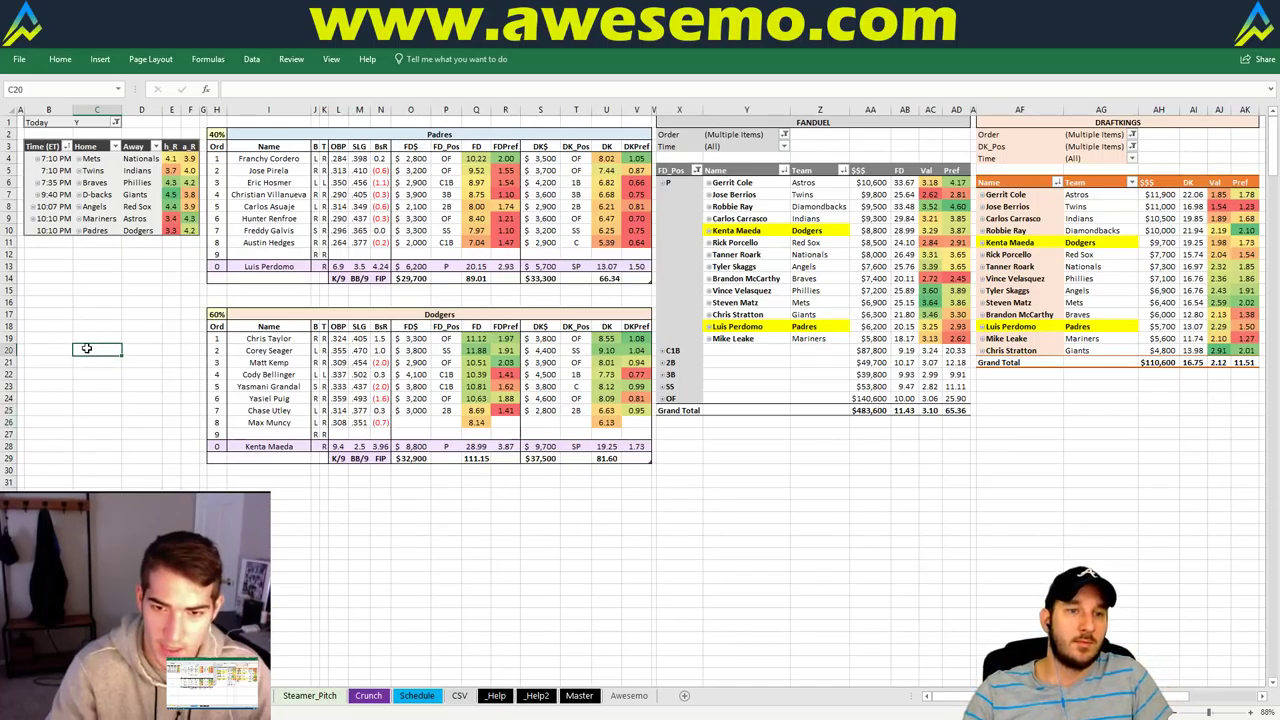